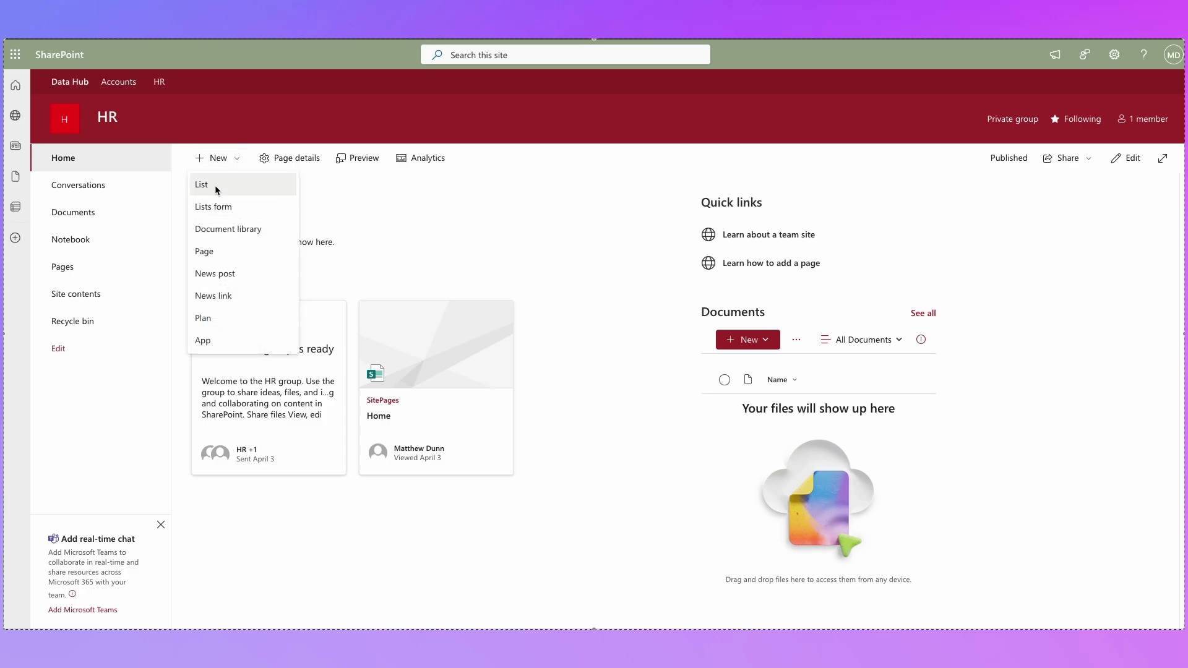
- Start a new list on the HR site and preview the columns of the Asset manager template
click(217, 185)
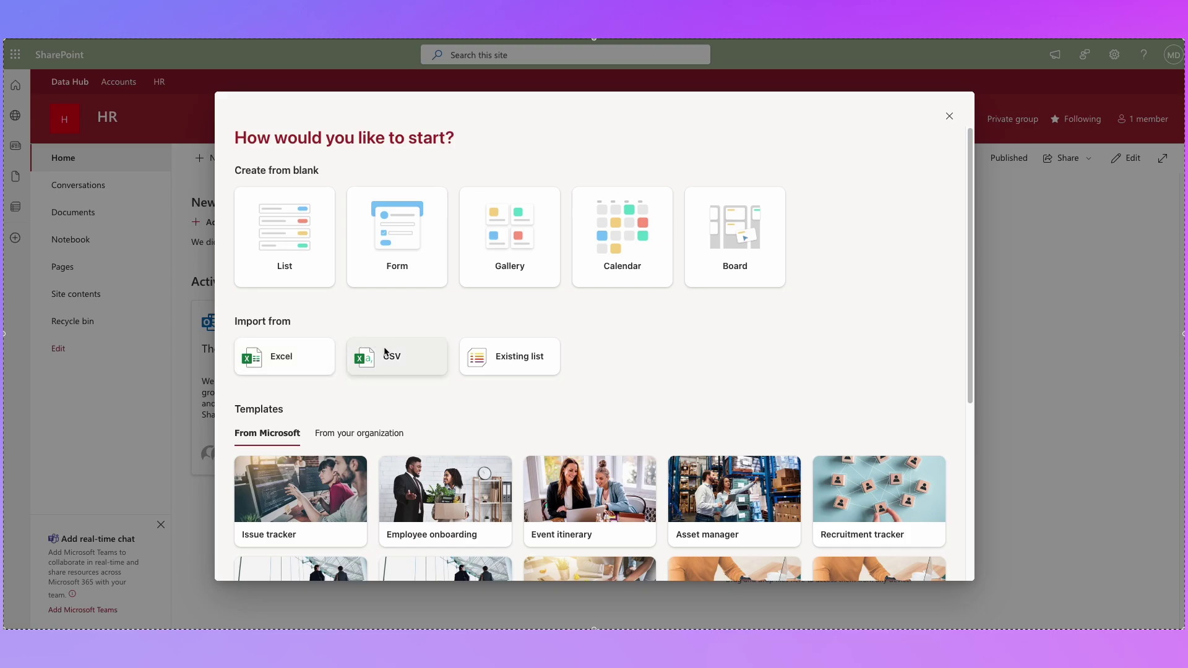
scroll(385, 353, down, 3)
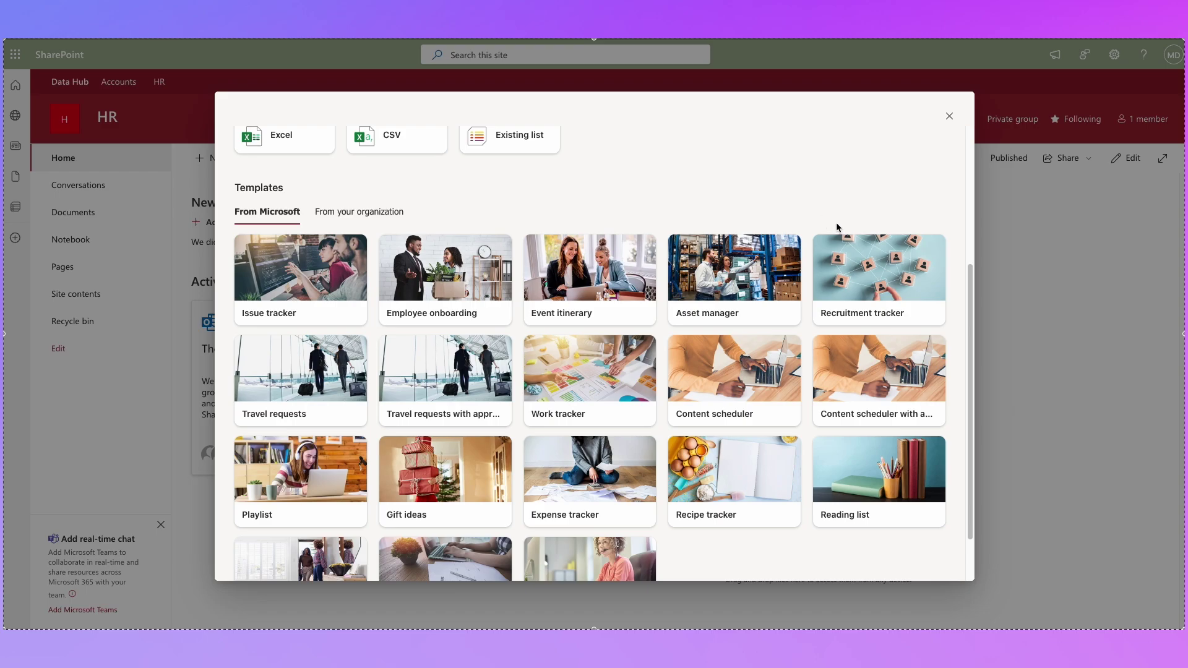
mouse_move(847, 400)
scroll(848, 400, down, 1)
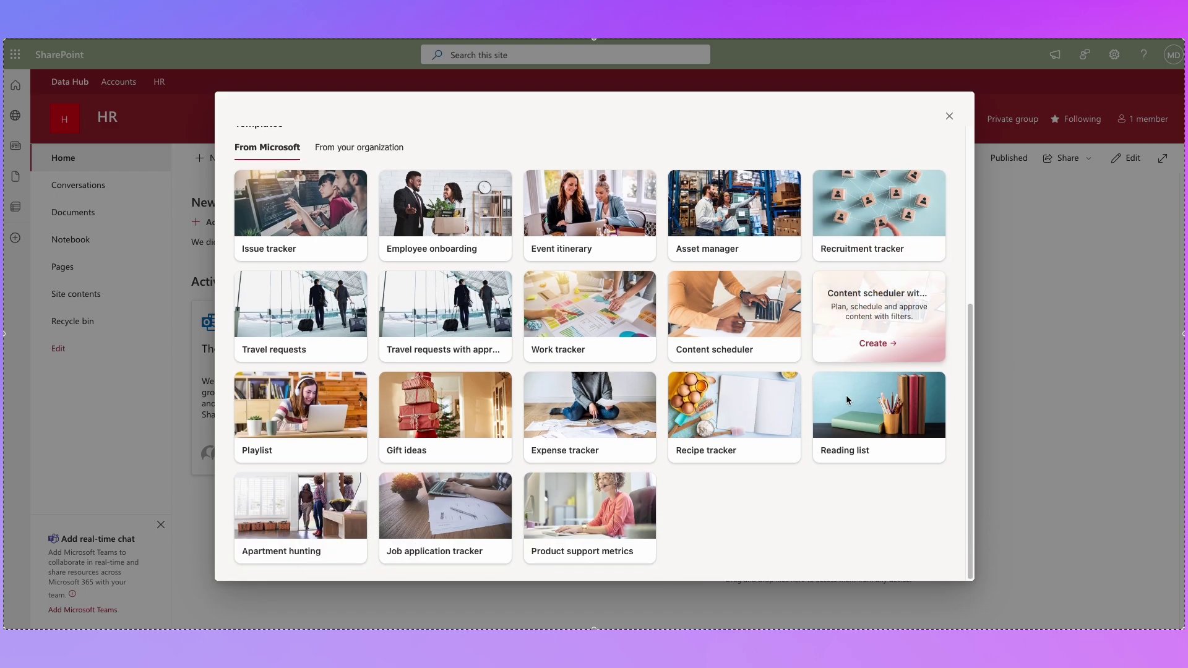
click(743, 216)
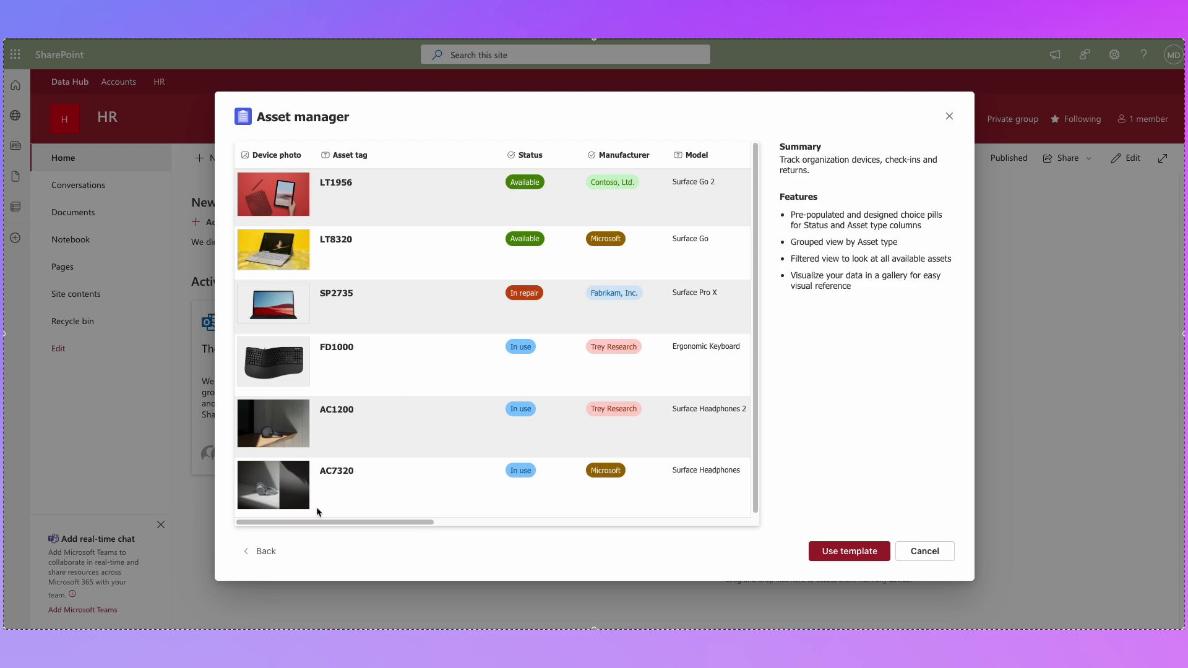
drag(317, 522, 622, 539)
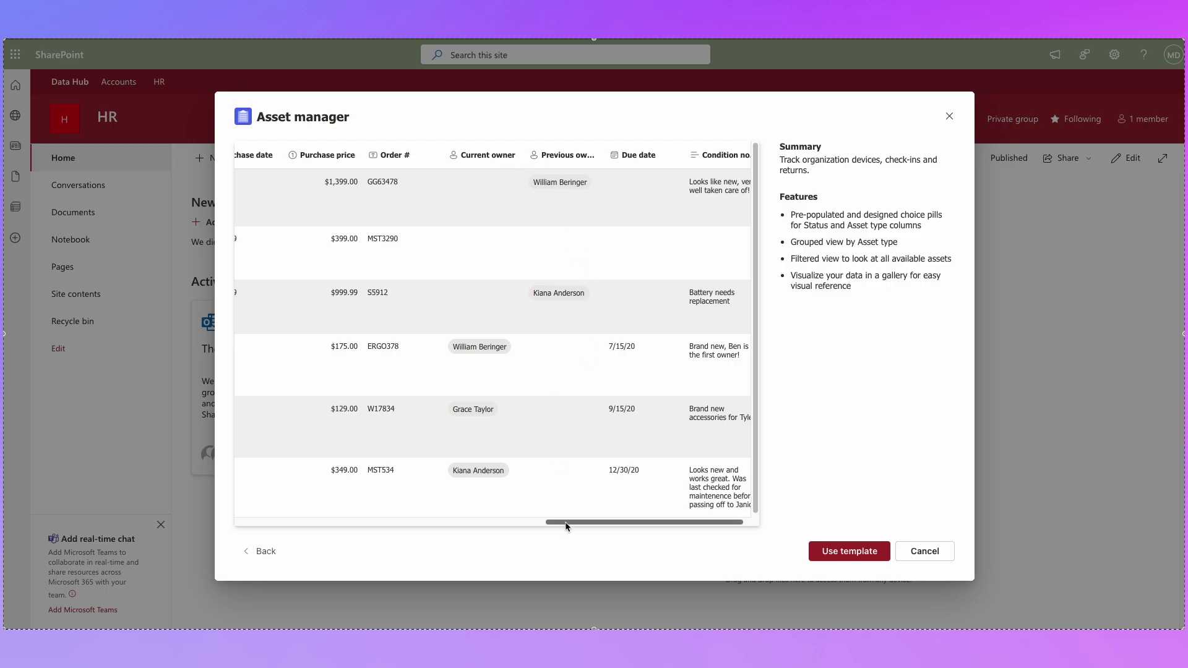
drag(567, 524, 654, 524)
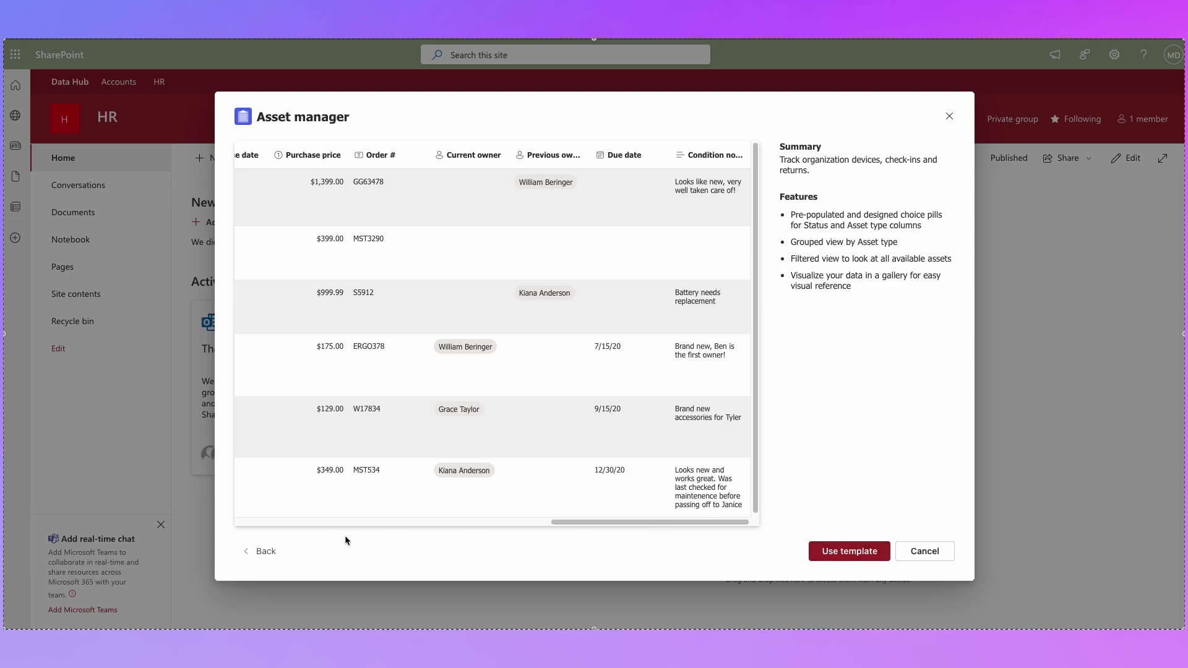
click(268, 551)
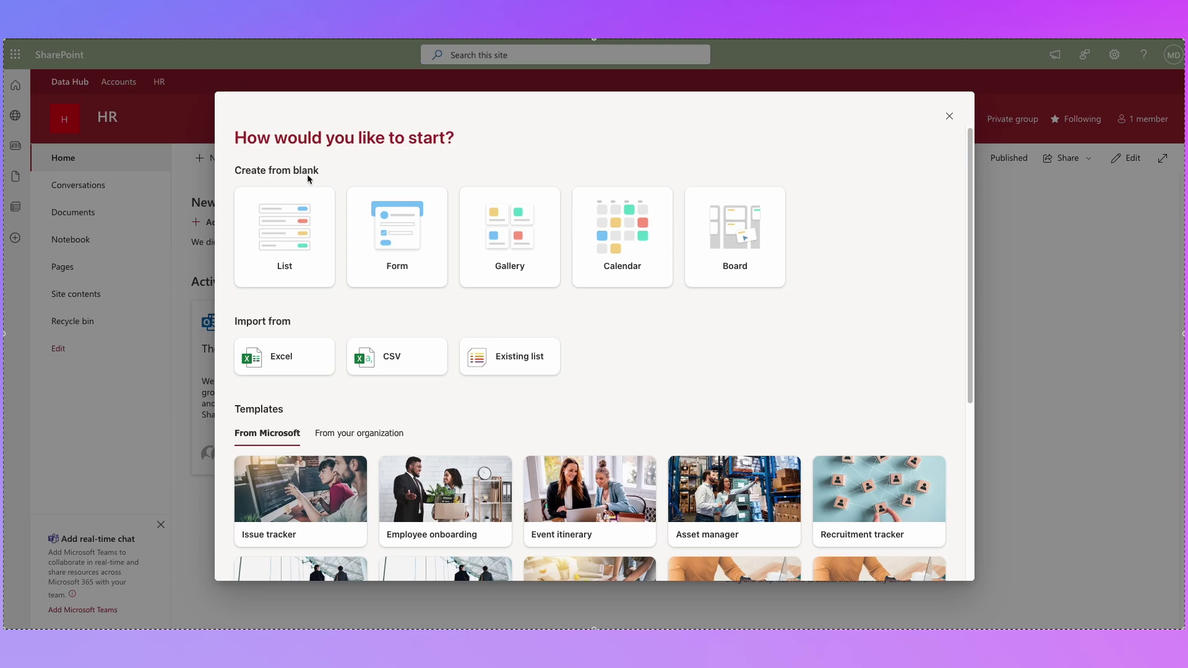
- Create a blank list named Risk Register that is shown in the site navigation, and dismiss the next-steps suggestions
mouse_move(308, 218)
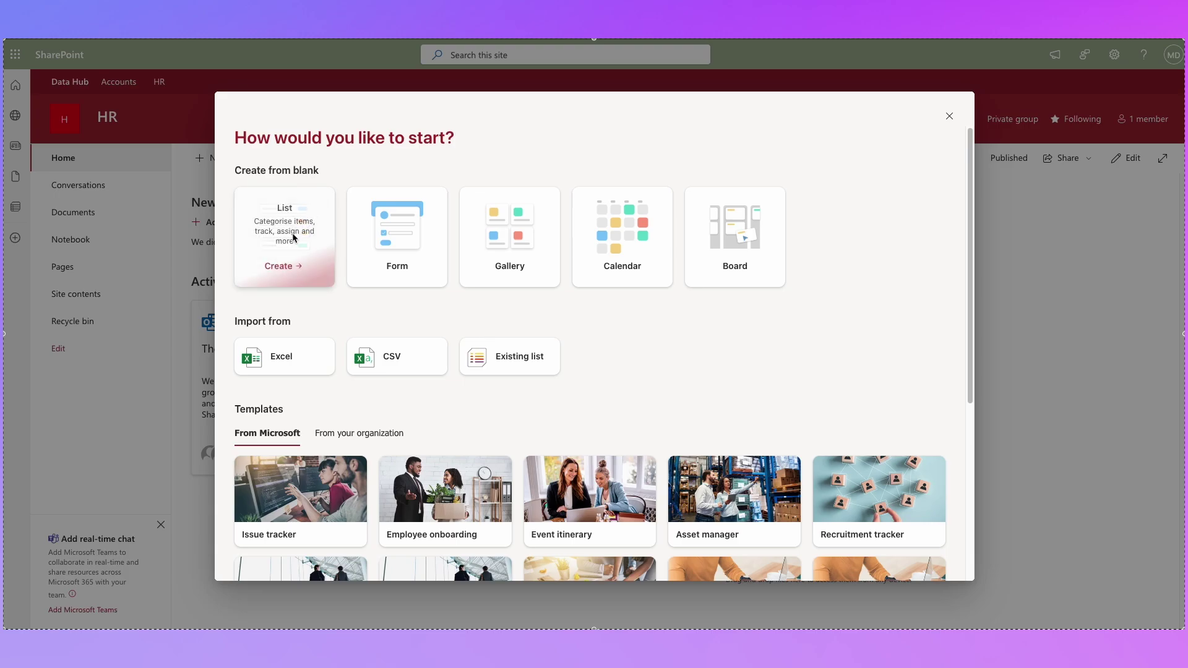
click(284, 267)
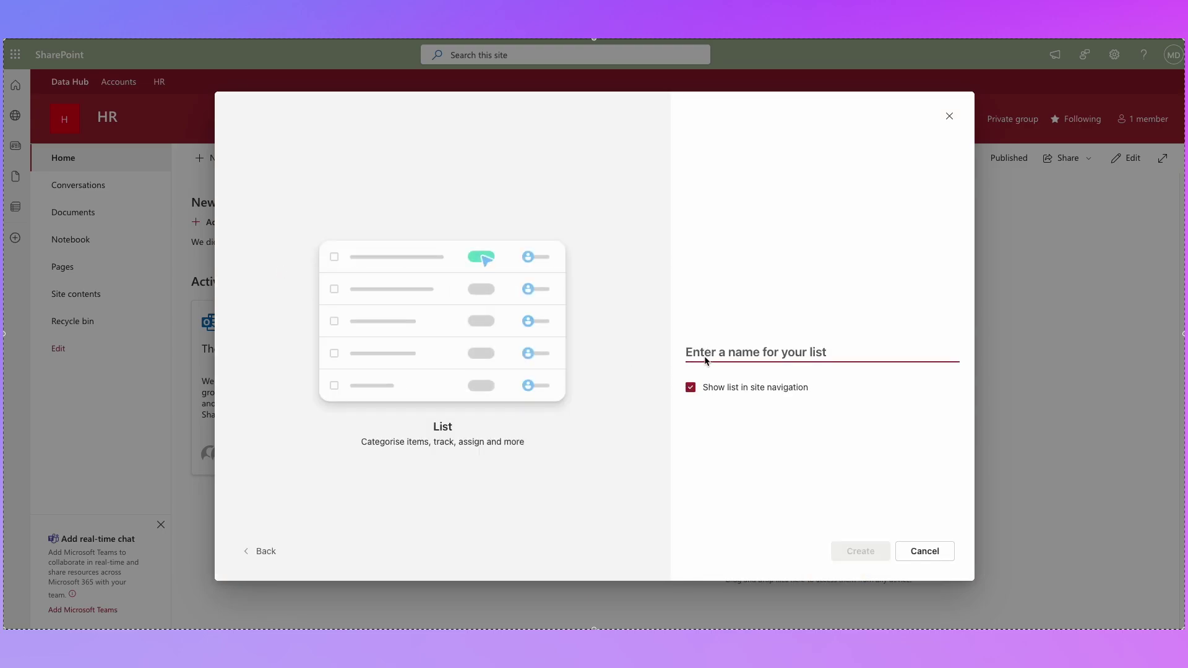
text(Risk Register)
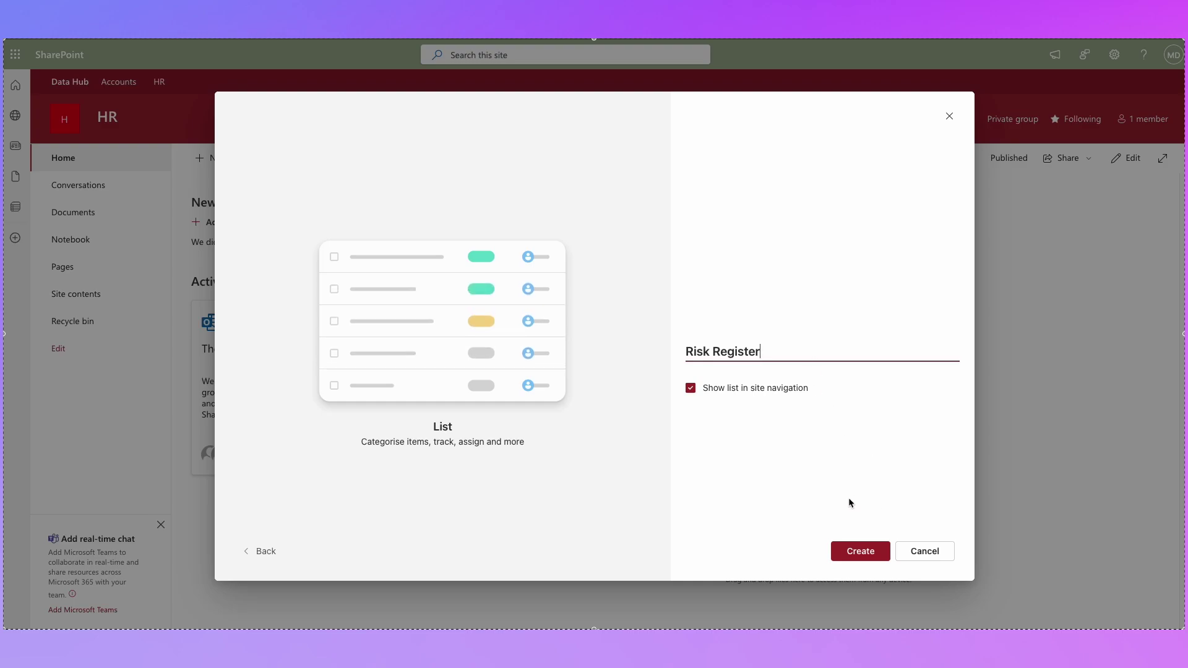
click(859, 551)
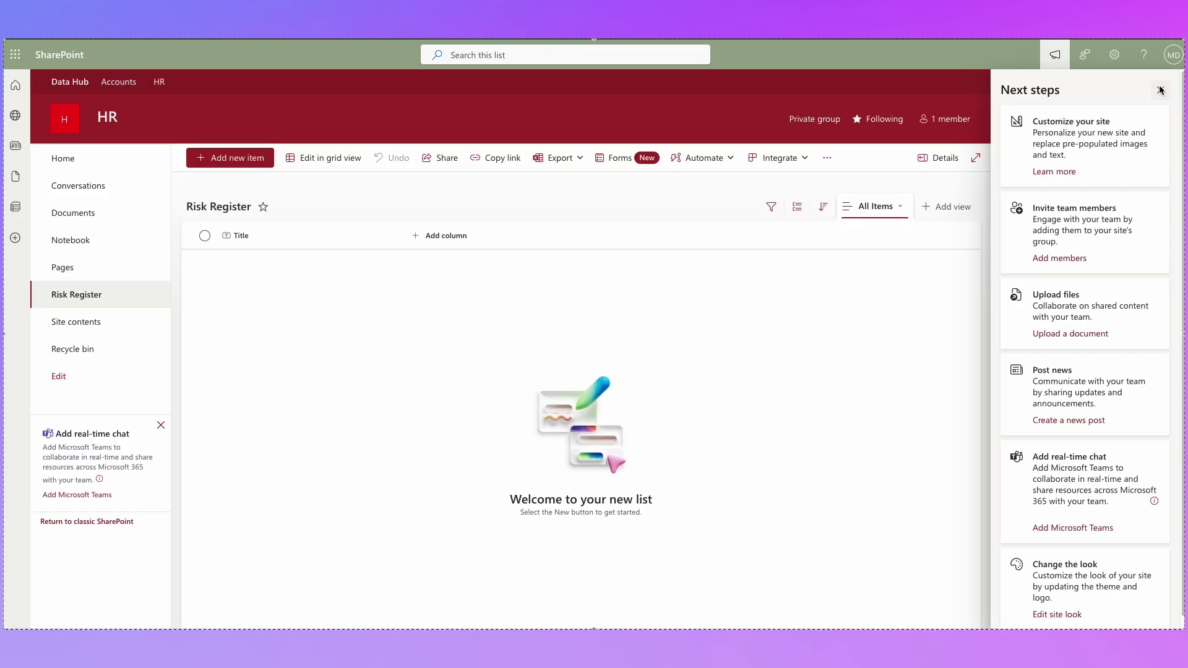
click(1161, 91)
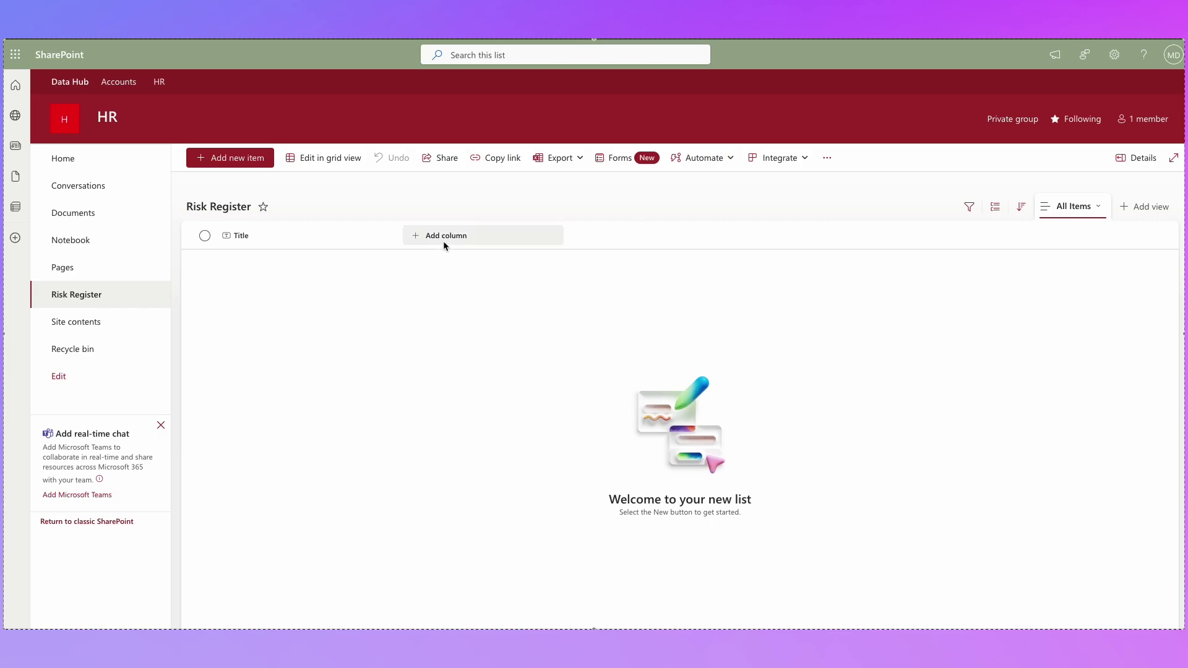
- Rename the Title column of the list to Risk Description
click(255, 236)
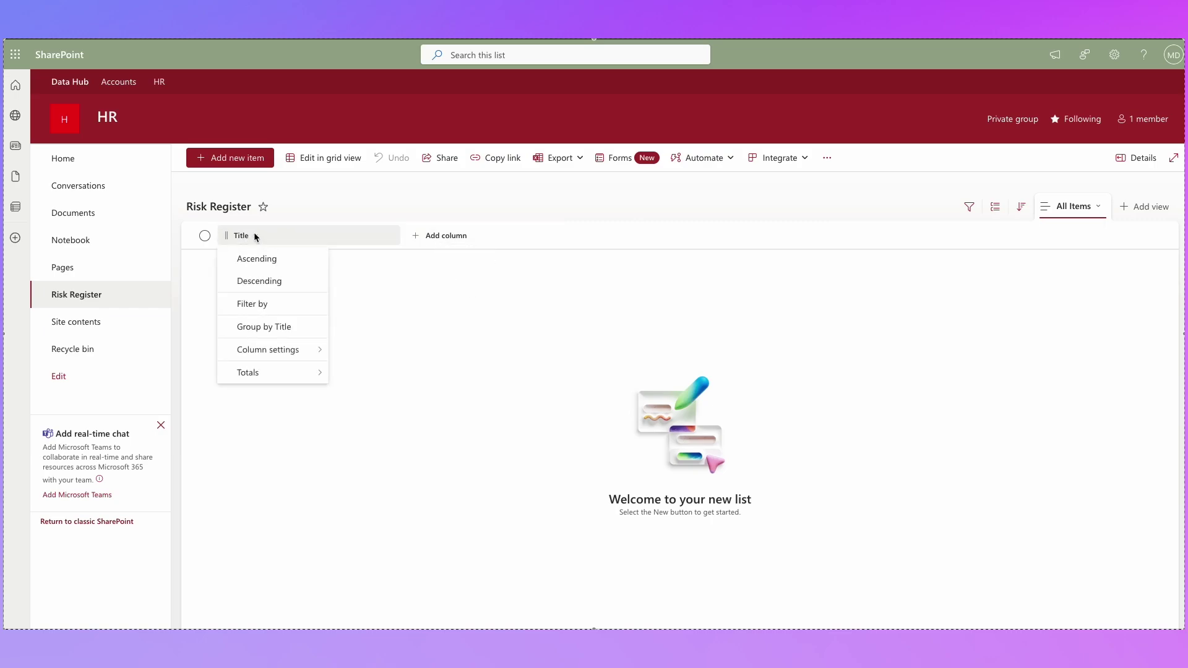
key(Escape)
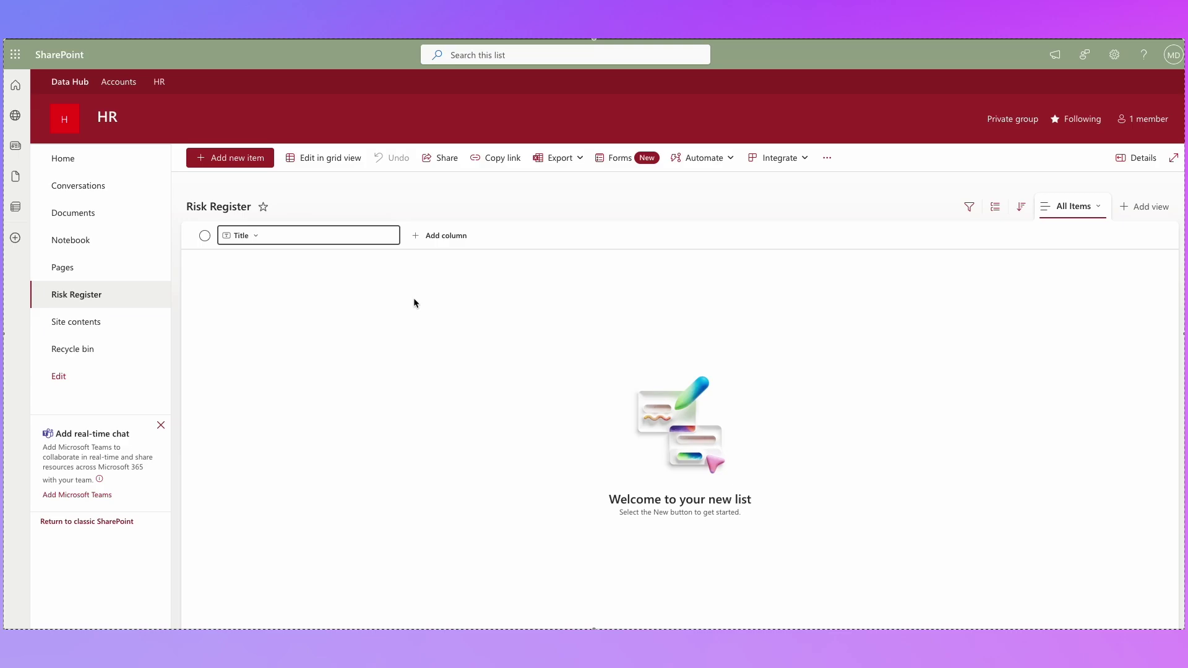
click(257, 230)
mouse_move(305, 352)
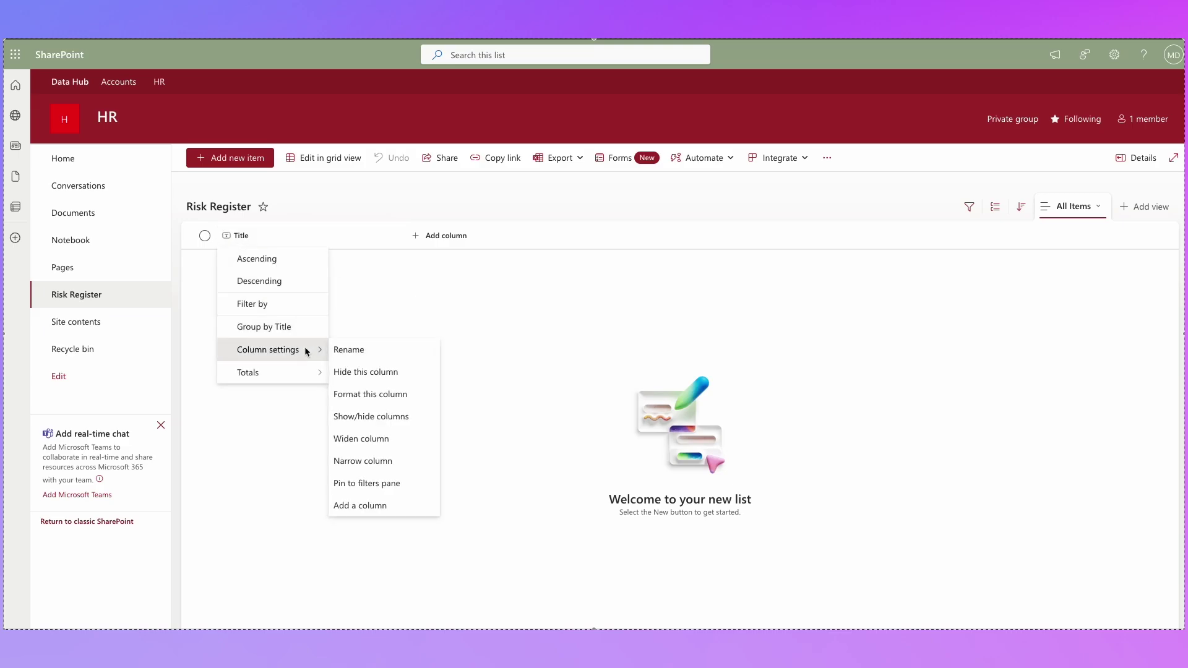
click(349, 351)
double_click(555, 345)
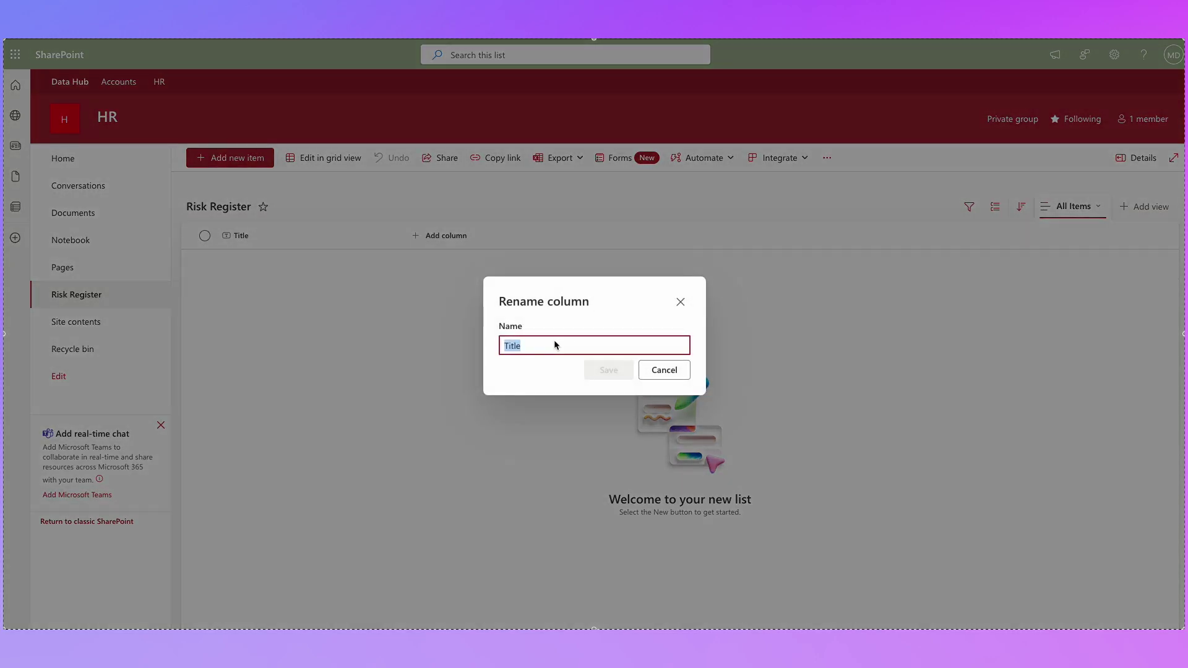
text(Ris)
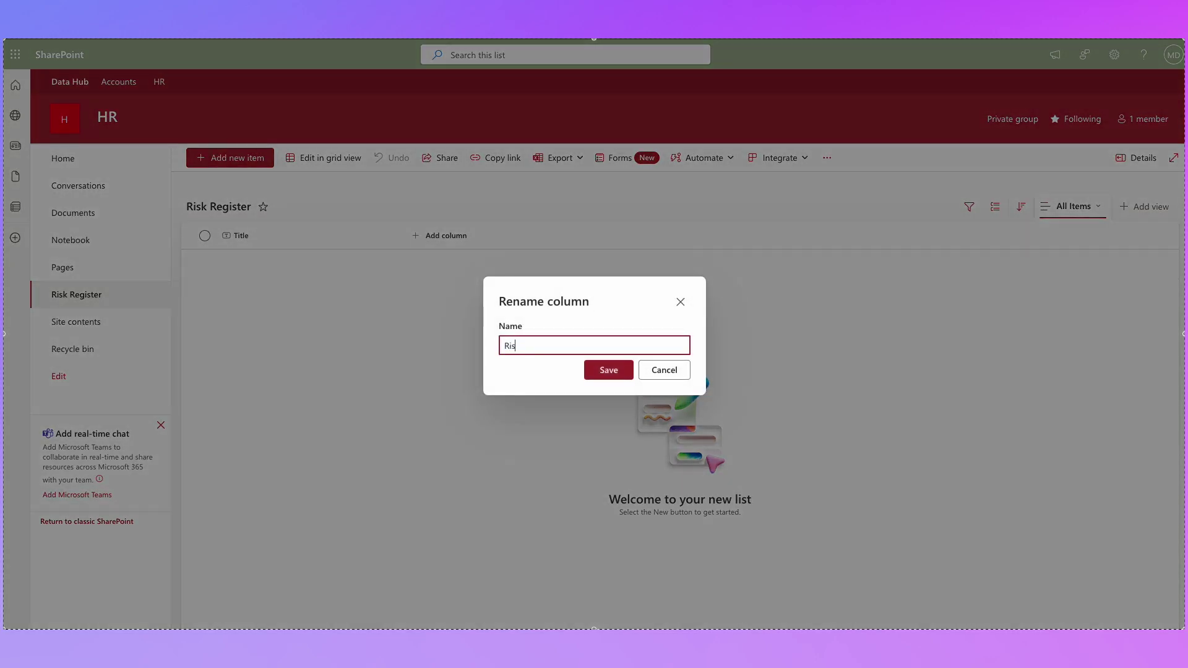
text(k Description)
click(607, 370)
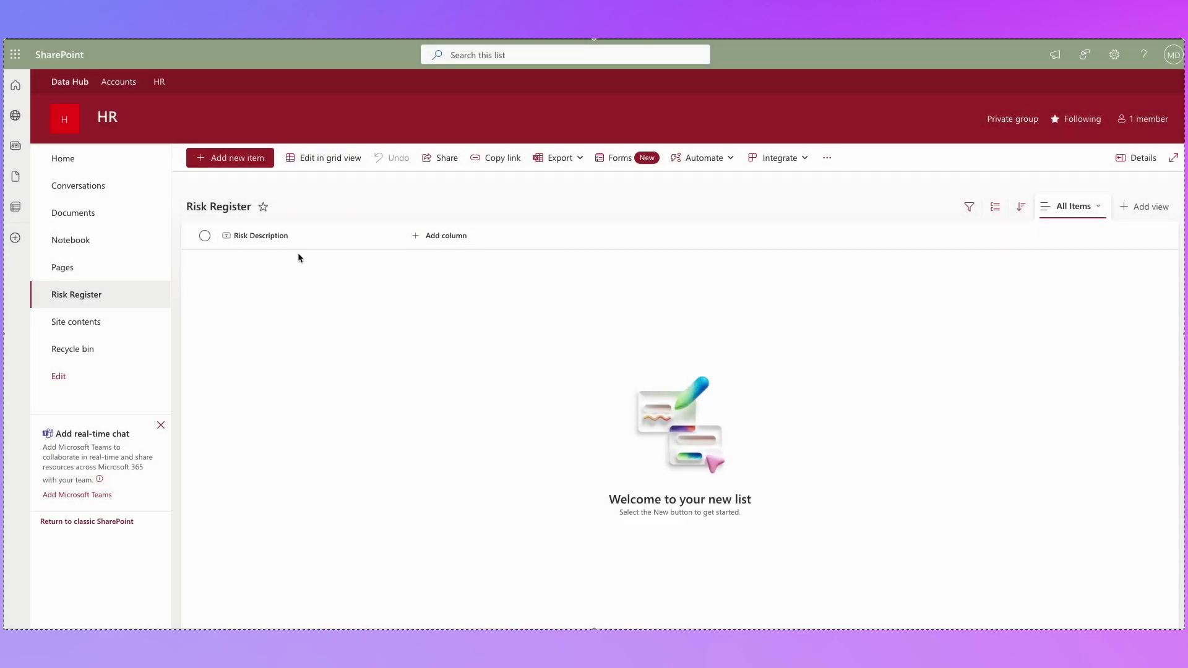
- Begin a new Number column for the list and name it Risk ID
click(431, 237)
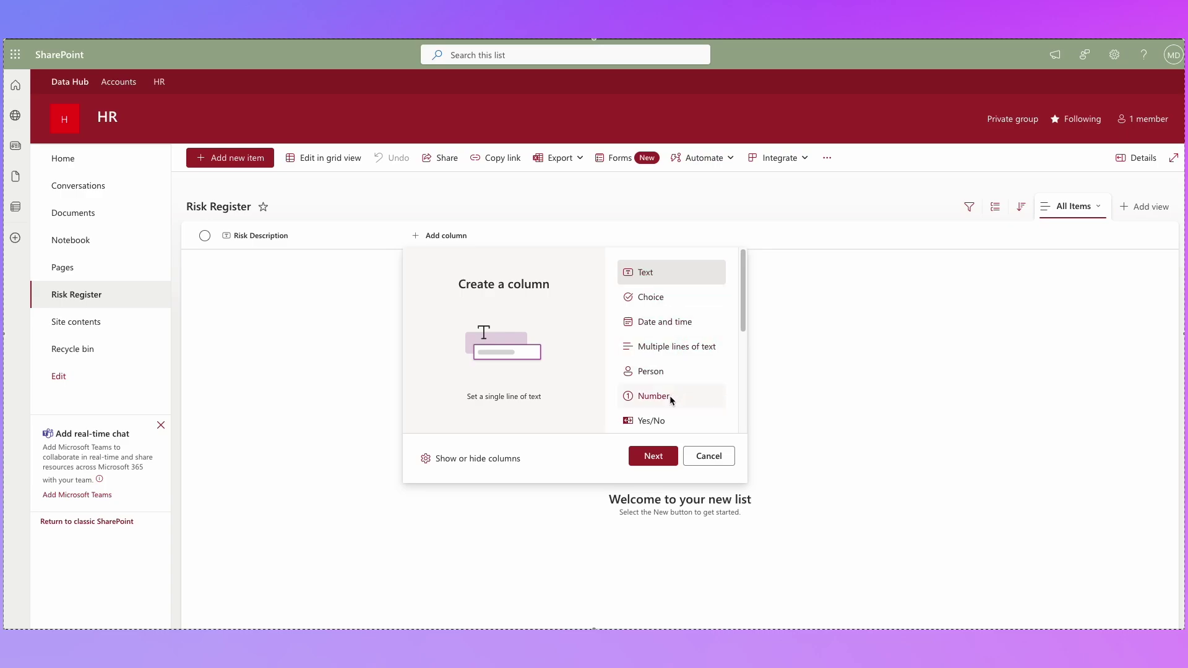
click(671, 399)
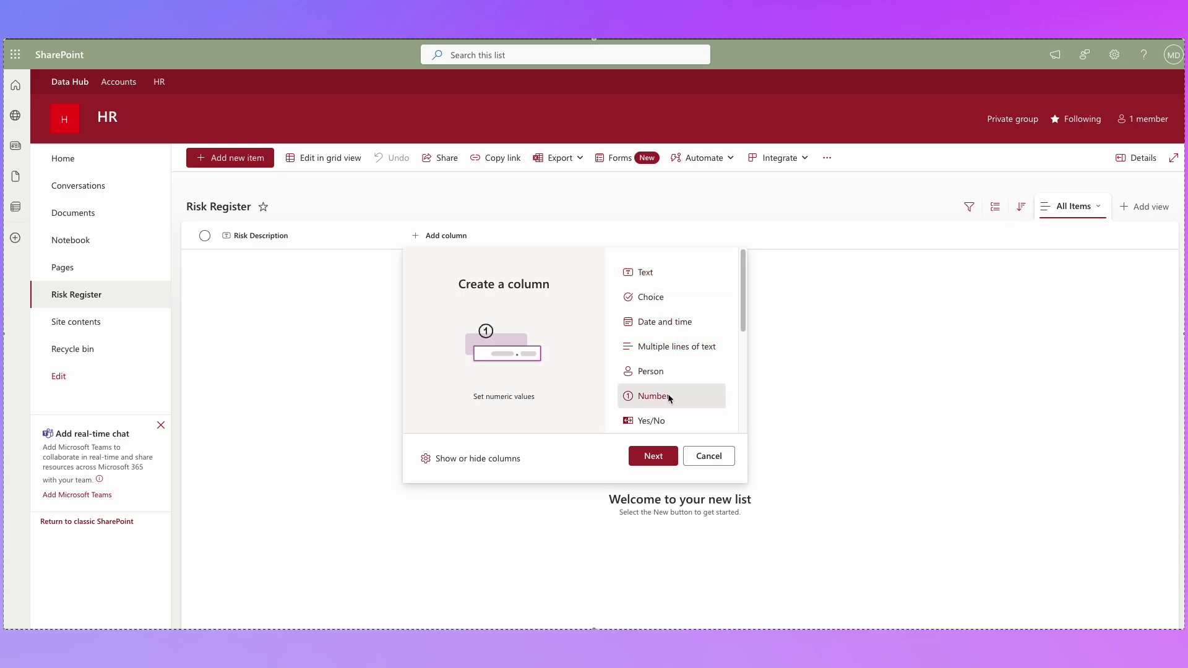
click(652, 458)
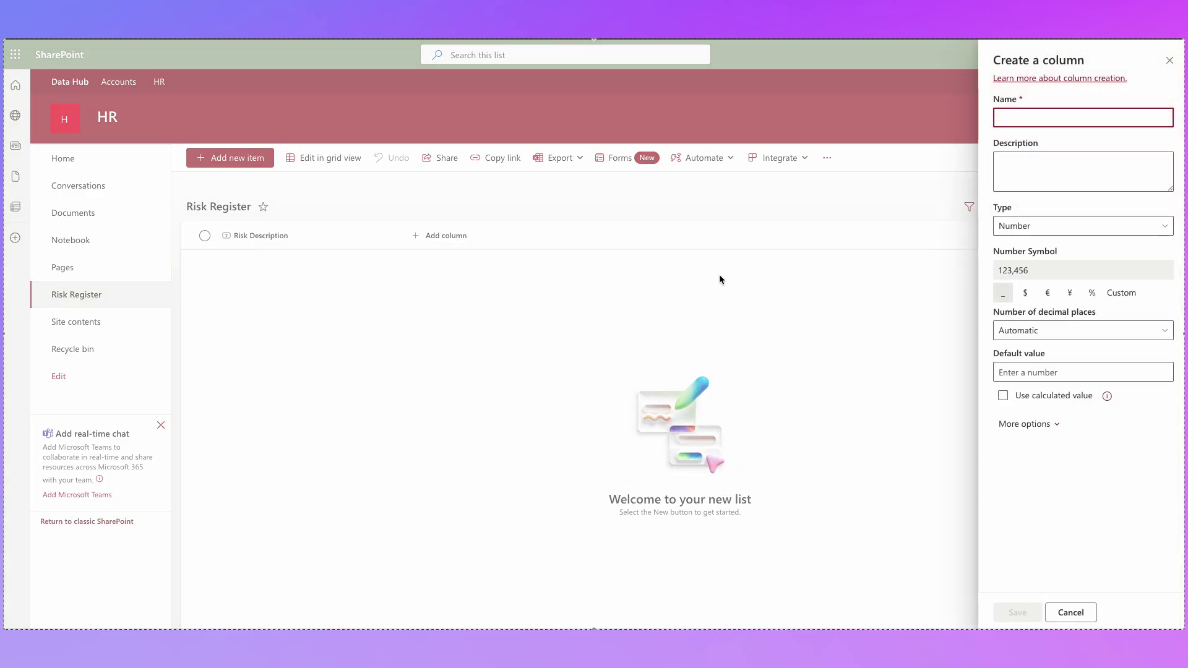
text(Risk ID)
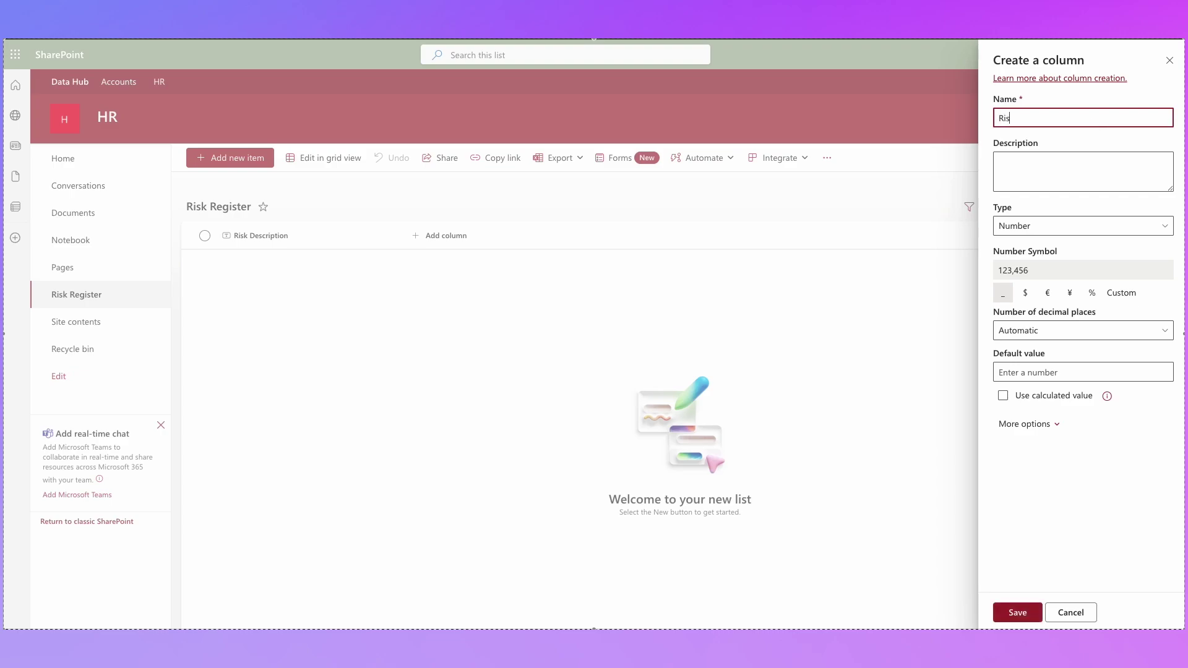
click(1074, 170)
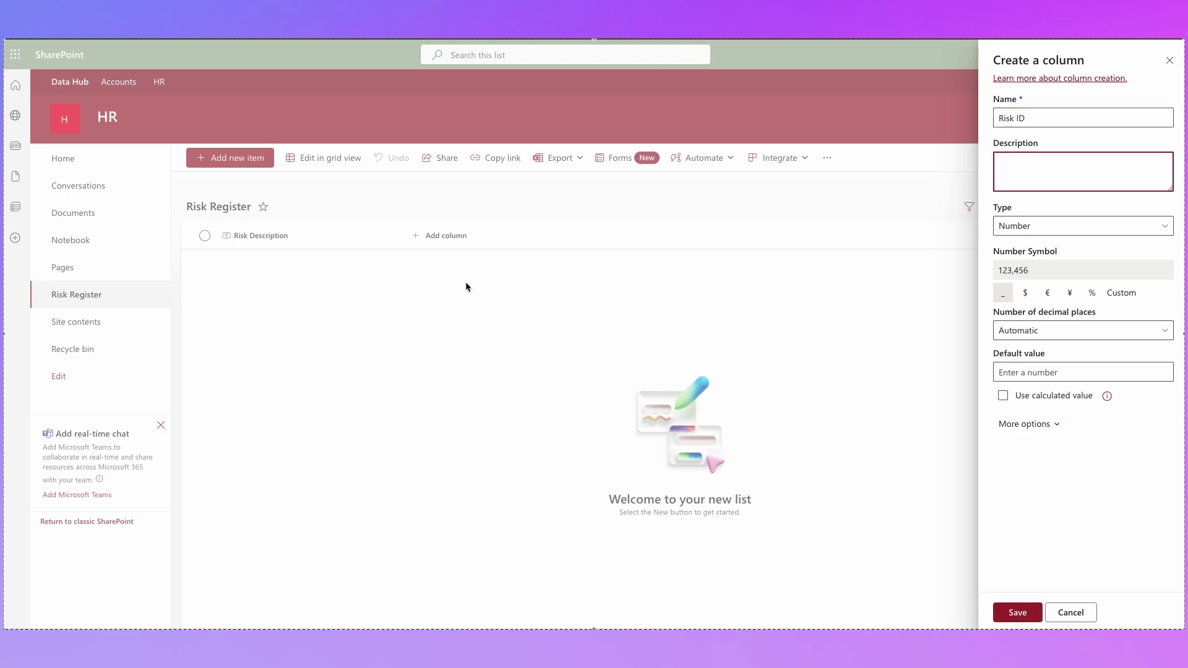
- Set the Risk ID column to 0 decimal places and turn off its thousands separator
click(1056, 427)
click(1056, 156)
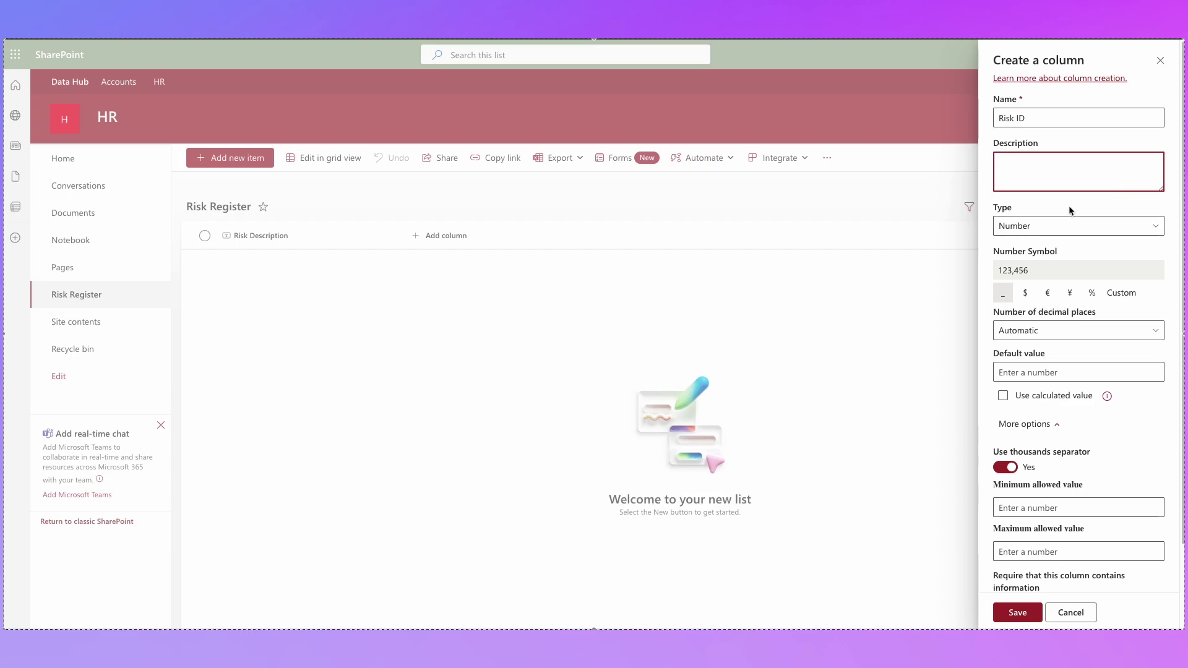
click(1049, 227)
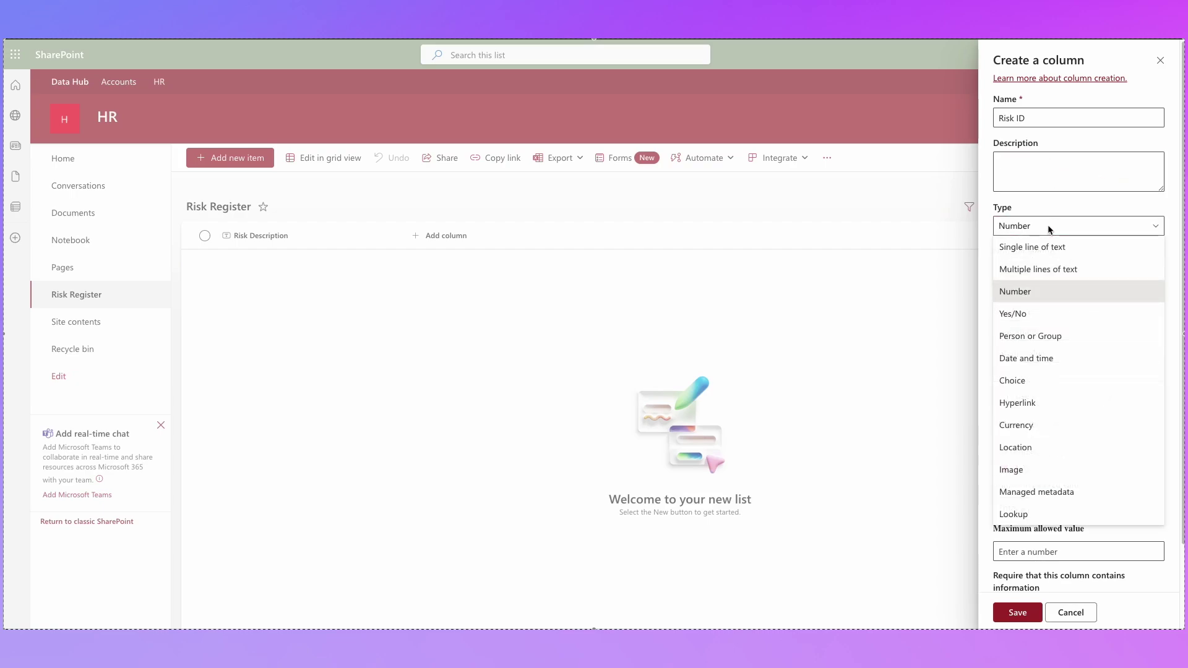
click(1048, 226)
click(1061, 334)
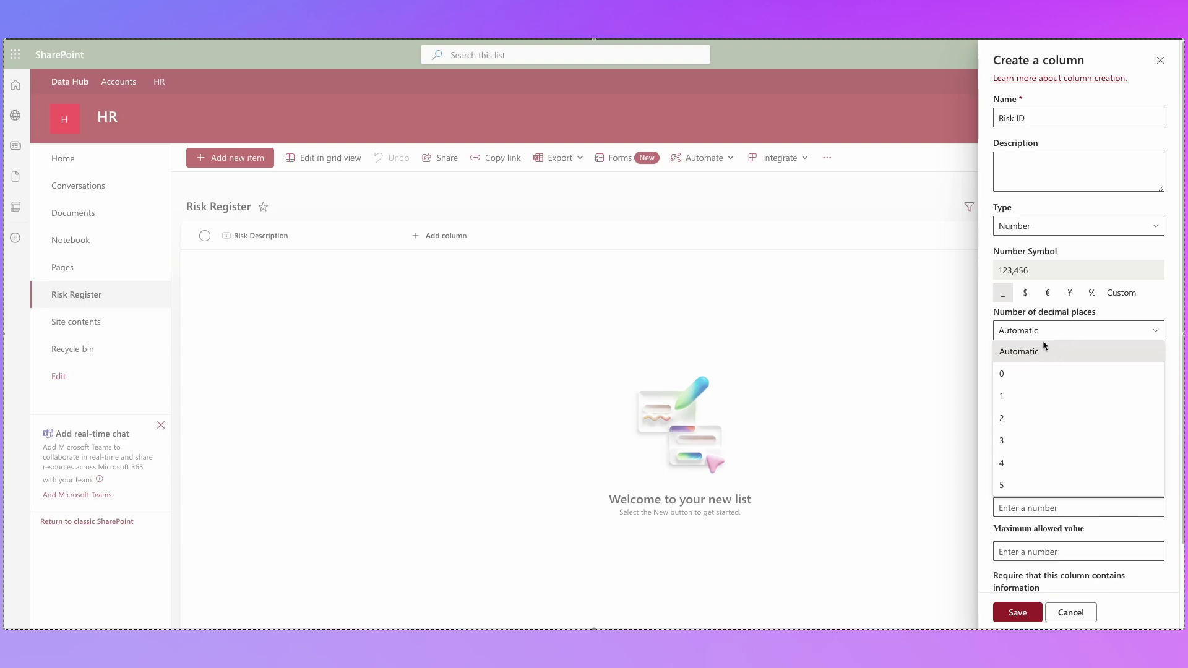
click(1021, 375)
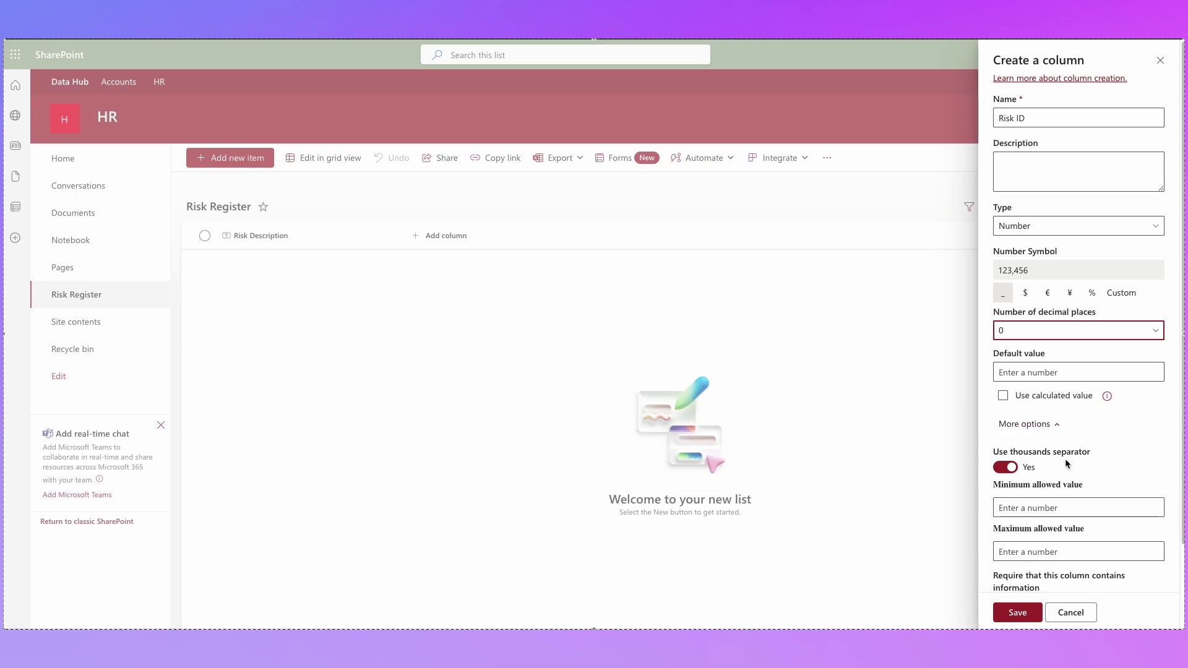
scroll(1064, 459, down, 1)
click(1010, 447)
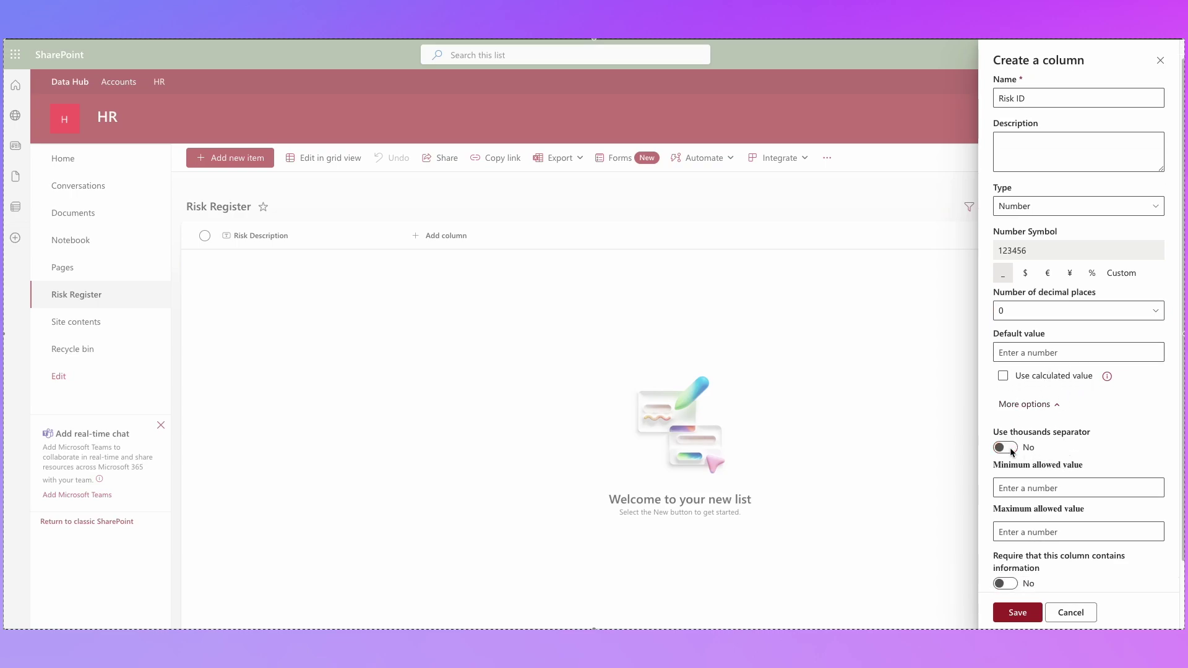
- Give Risk ID a minimum allowed value of 1, make it required with unique values enforced, and save the column
scroll(1010, 447, down, 2)
click(1067, 413)
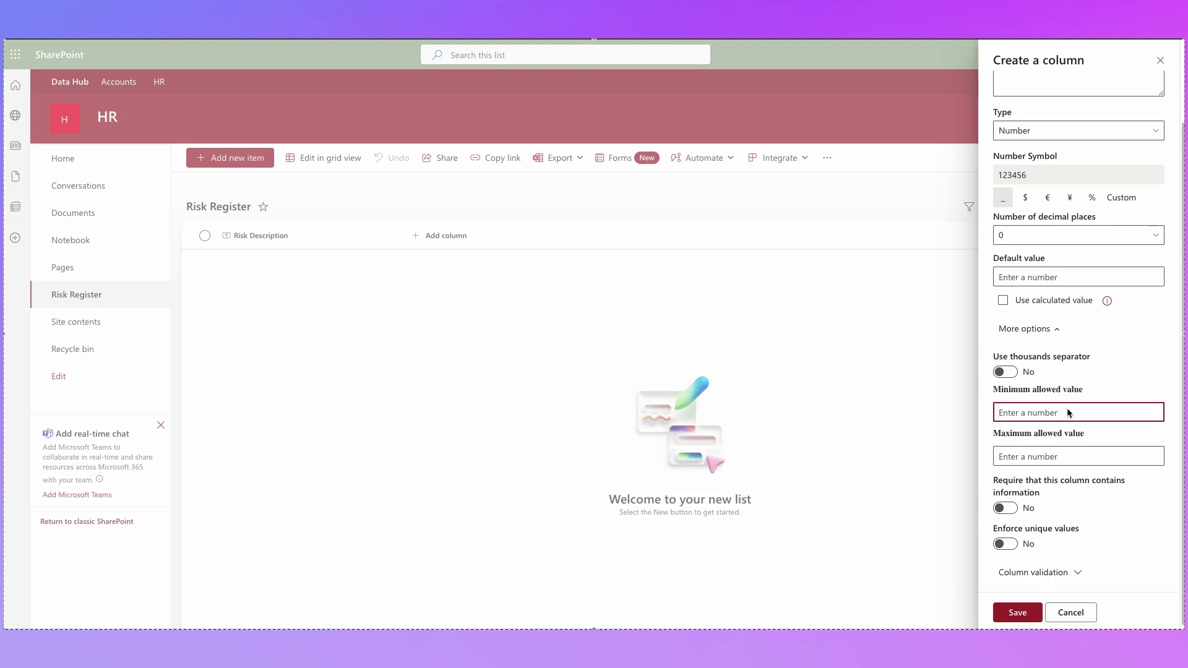
text(1)
click(1128, 384)
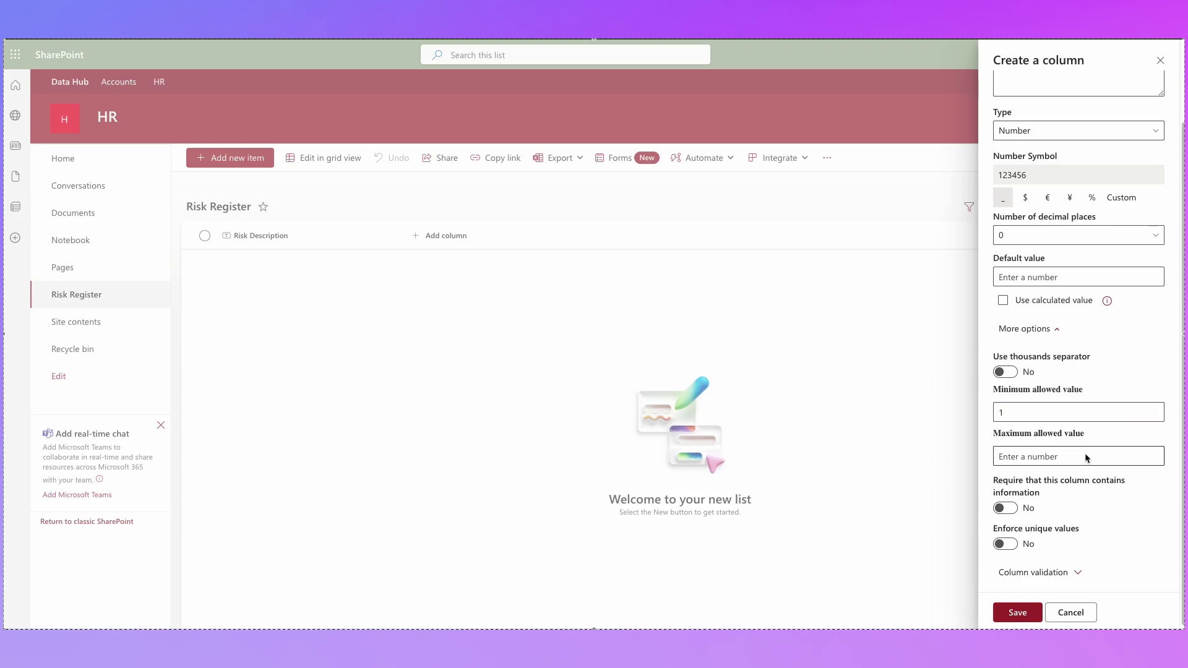
scroll(1087, 457, down, 1)
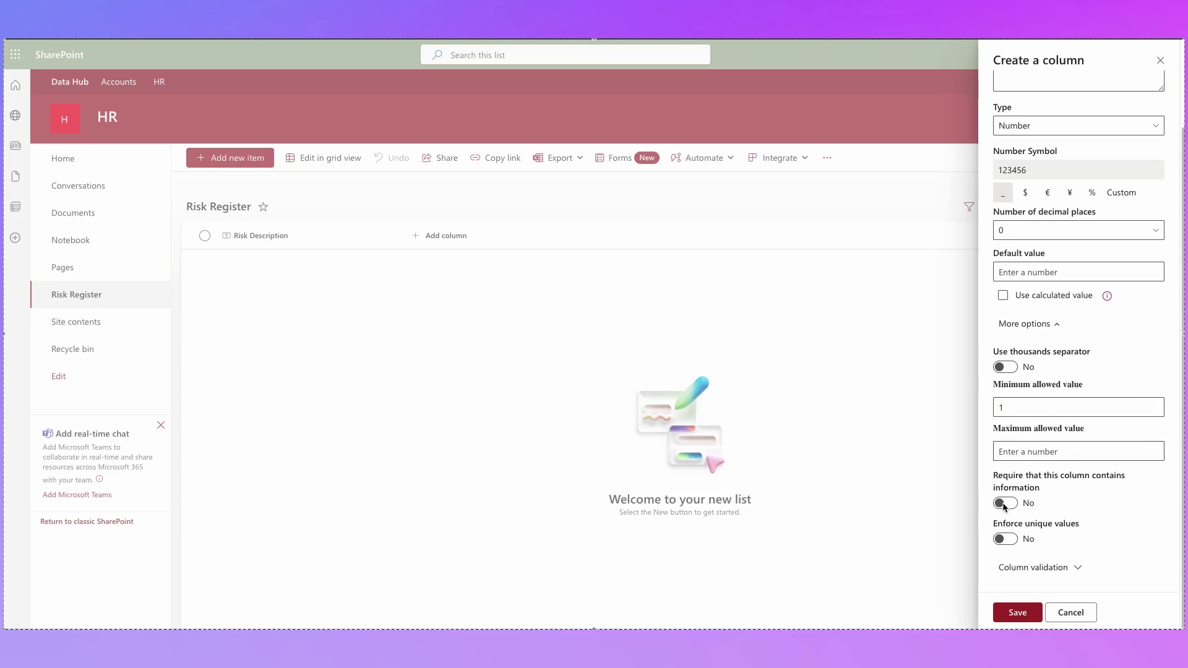
click(1004, 504)
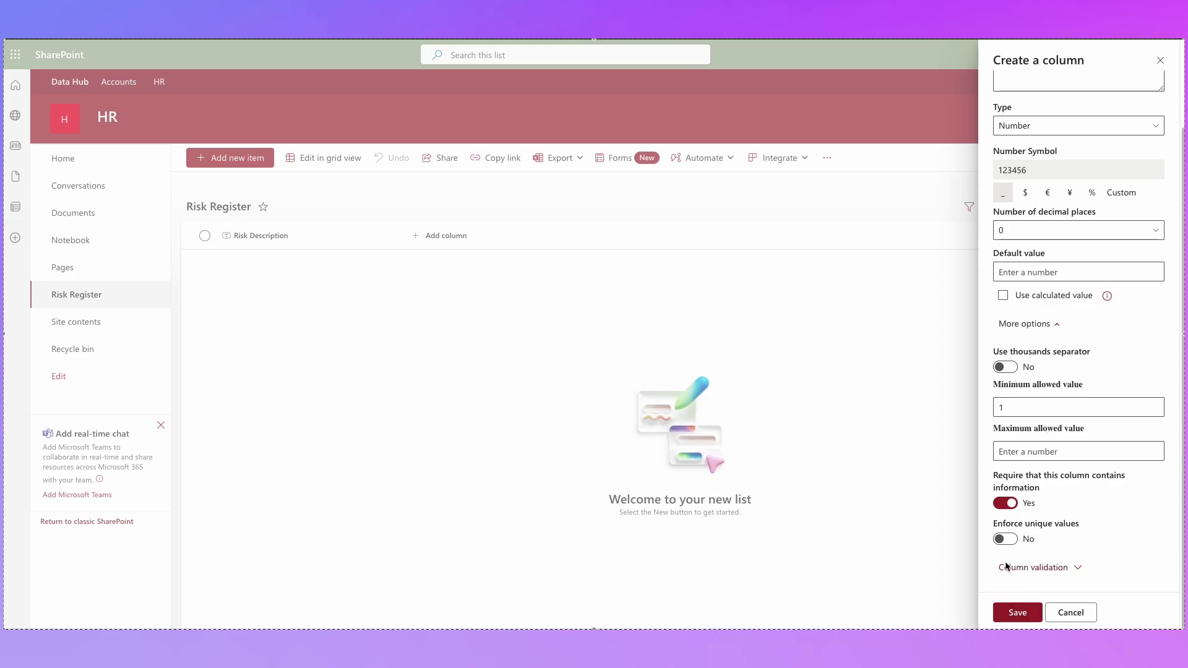
click(1007, 539)
click(1022, 614)
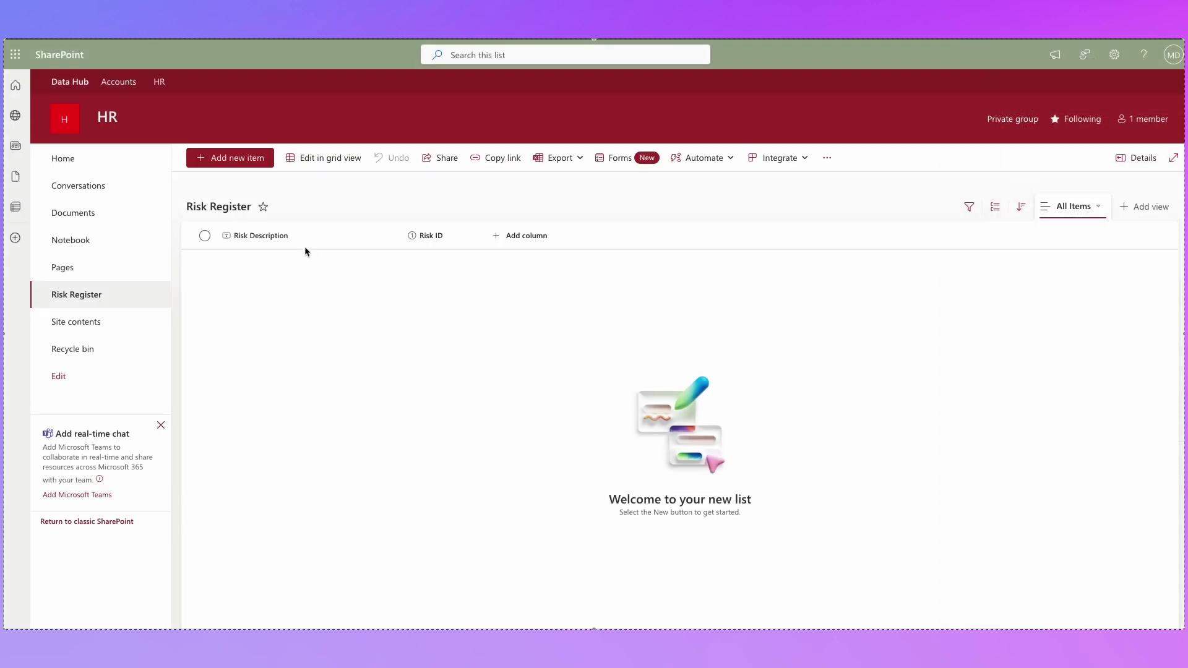
- Move Risk ID before Risk Description and begin a Choice column named Category with the choices People, Email, Cloud and Physical
drag(428, 238, 228, 243)
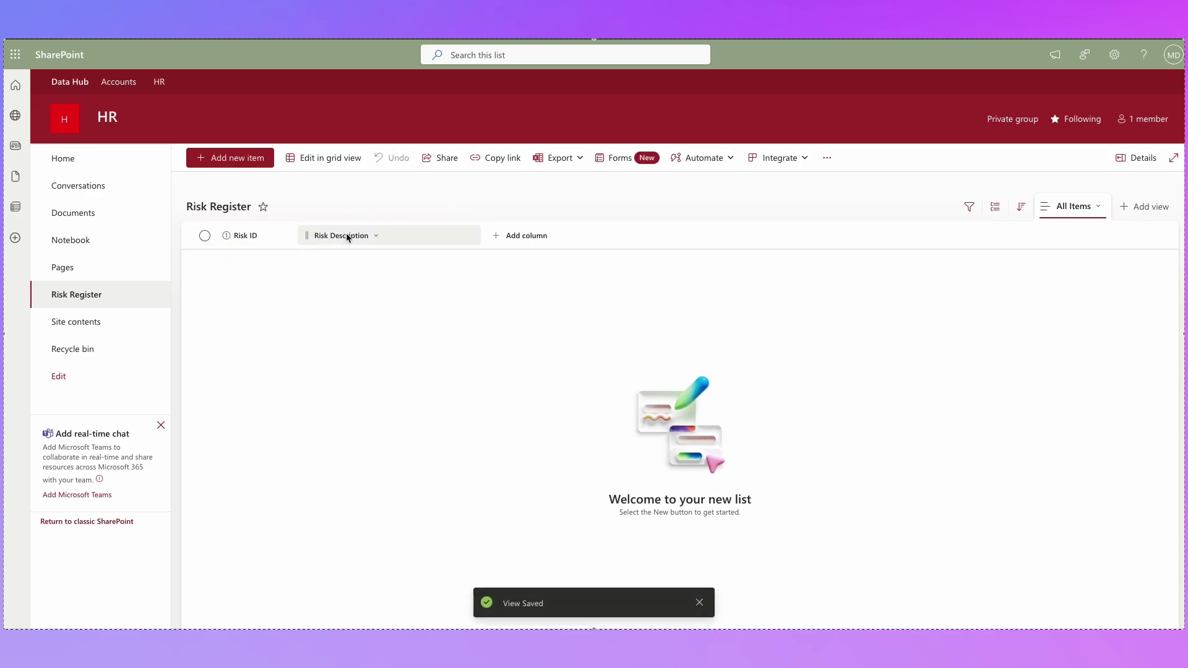
click(513, 237)
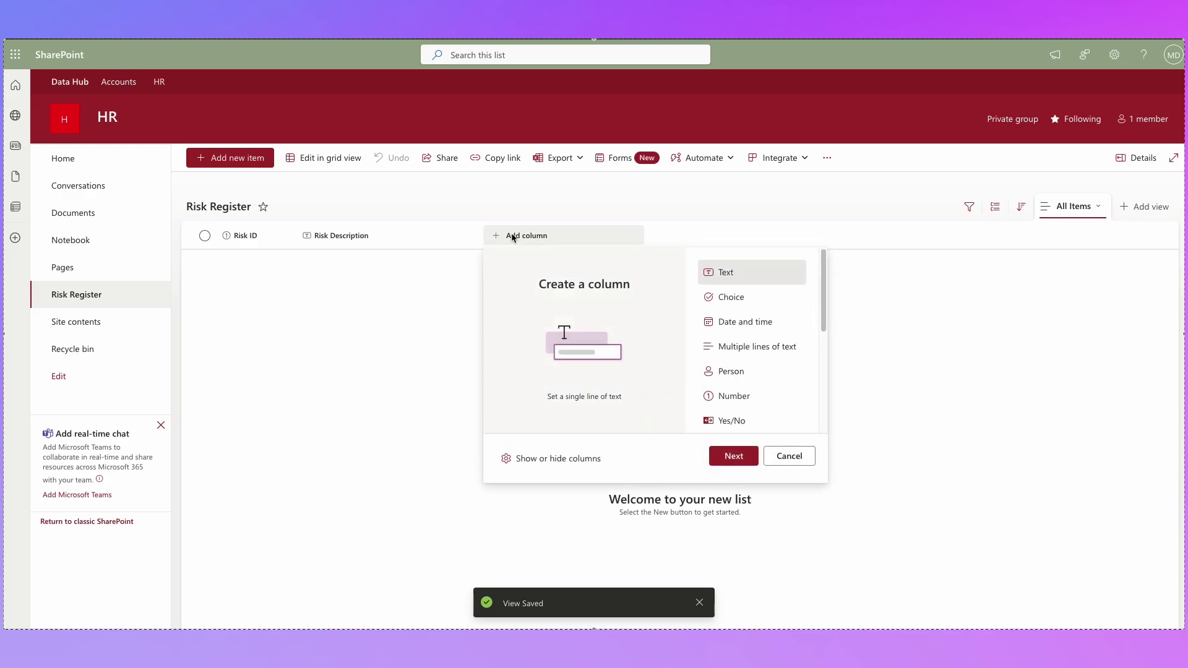
click(731, 301)
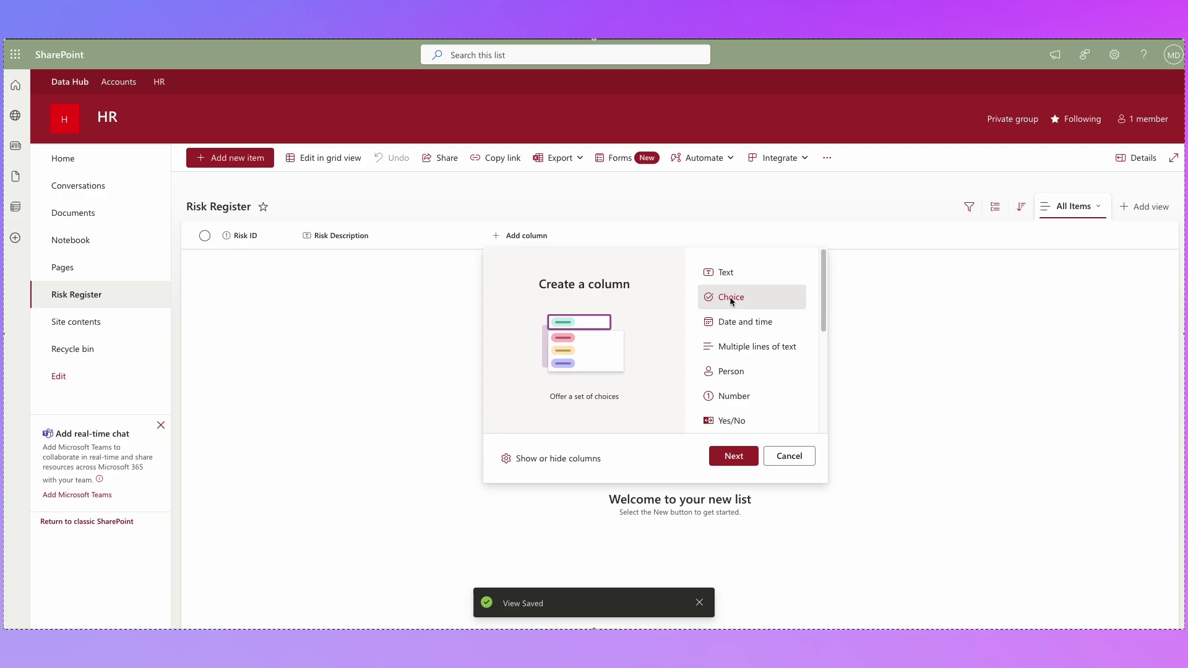
click(734, 461)
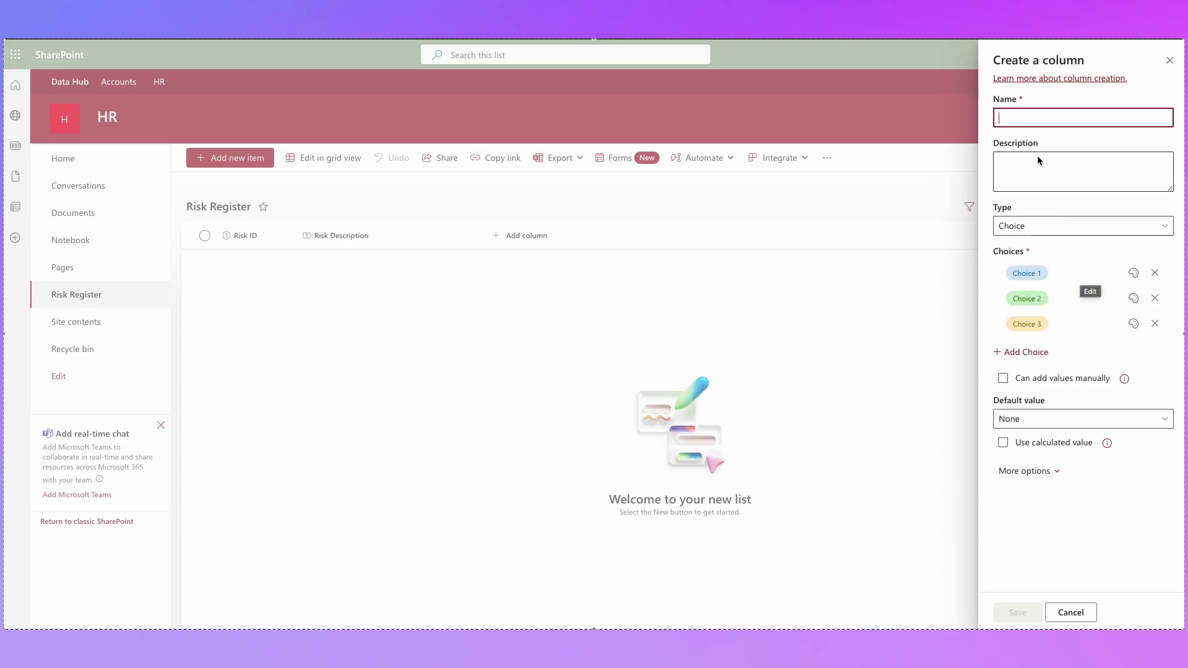
text(Category)
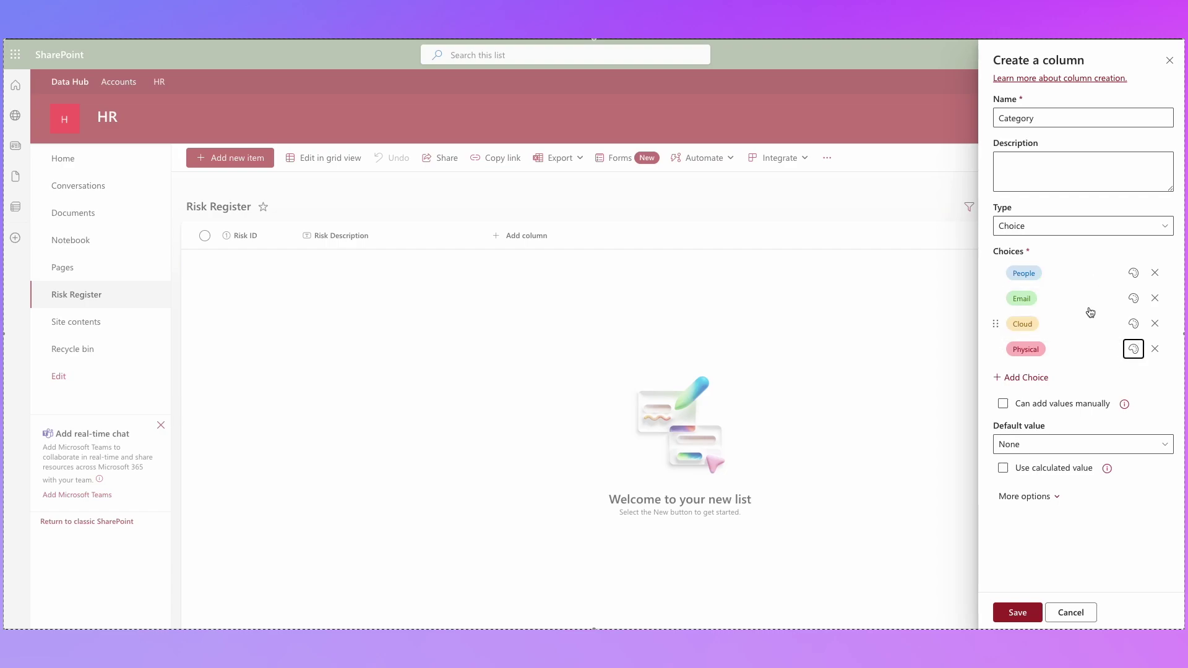
- Give the Physical choice a dark orange fill colour and keep the Category column's default value at None
click(1133, 349)
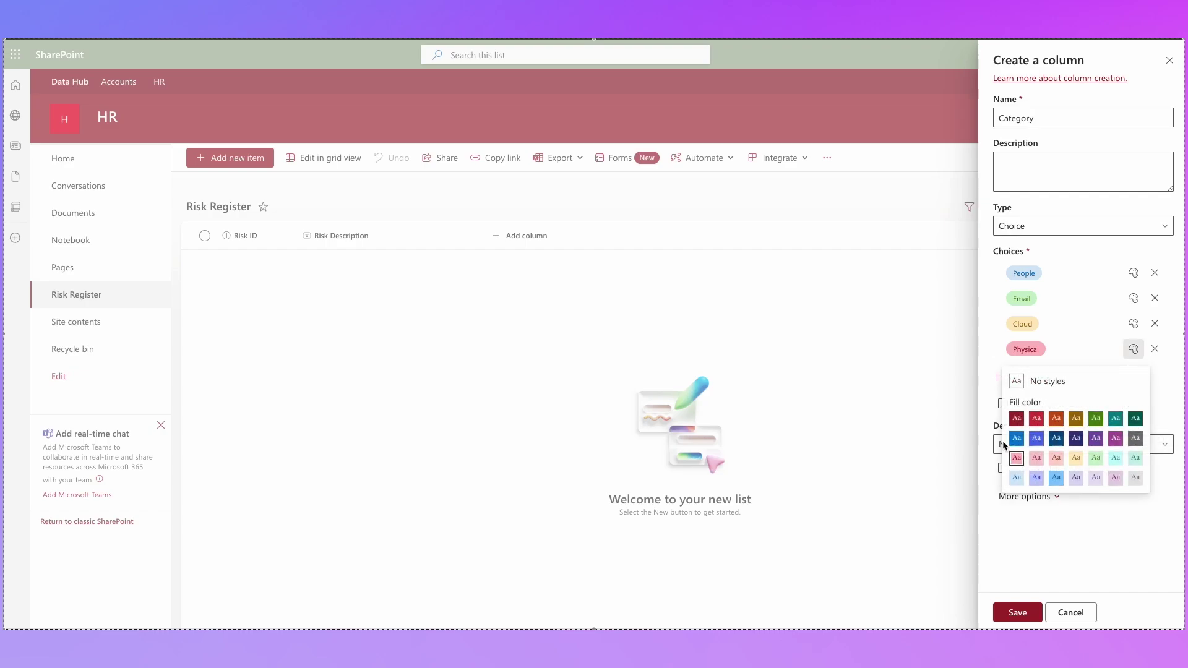
click(1054, 419)
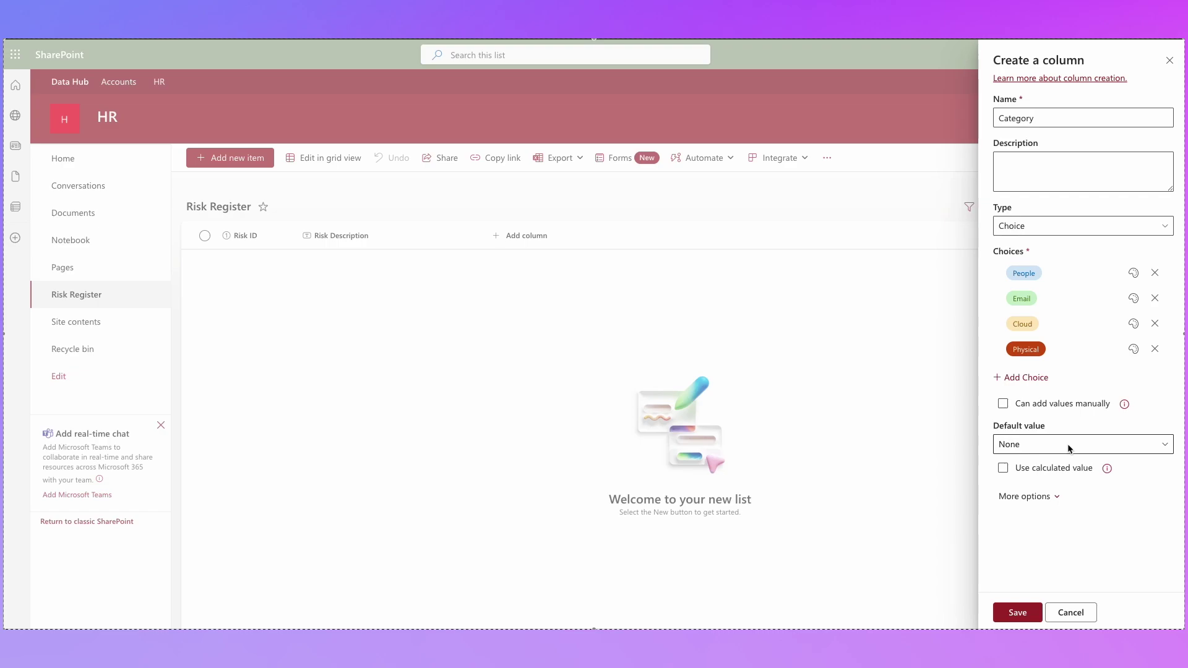
click(1088, 449)
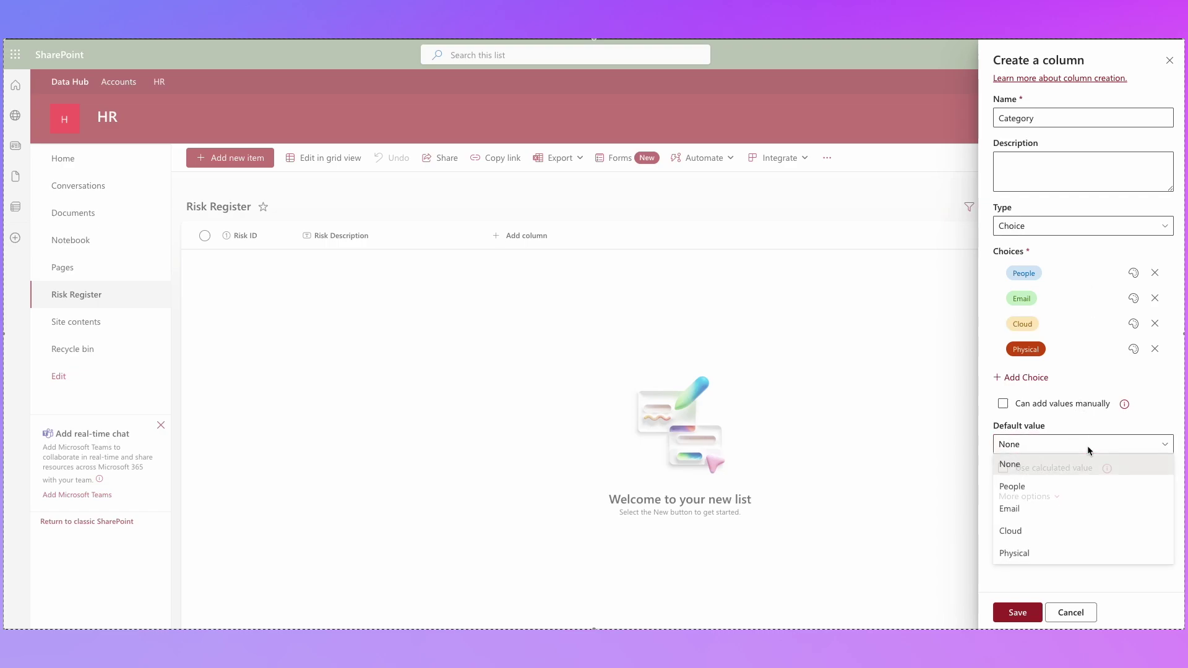
click(1123, 581)
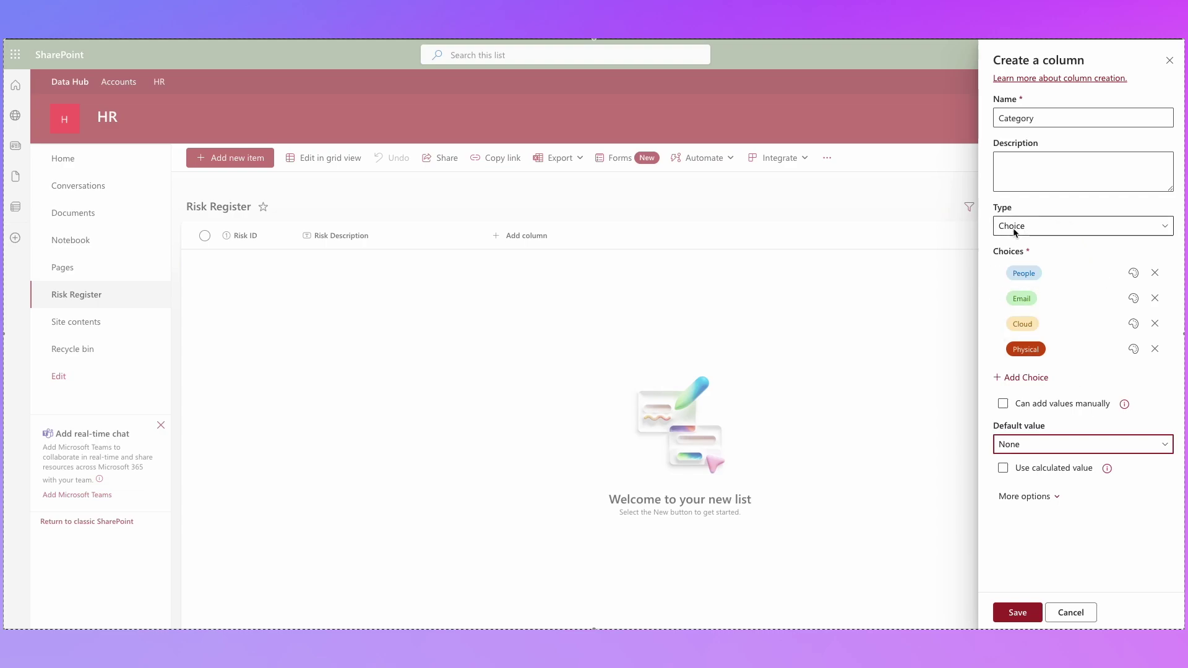
- Require the Category column to contain information and save the column
click(1038, 498)
scroll(1040, 495, down, 2)
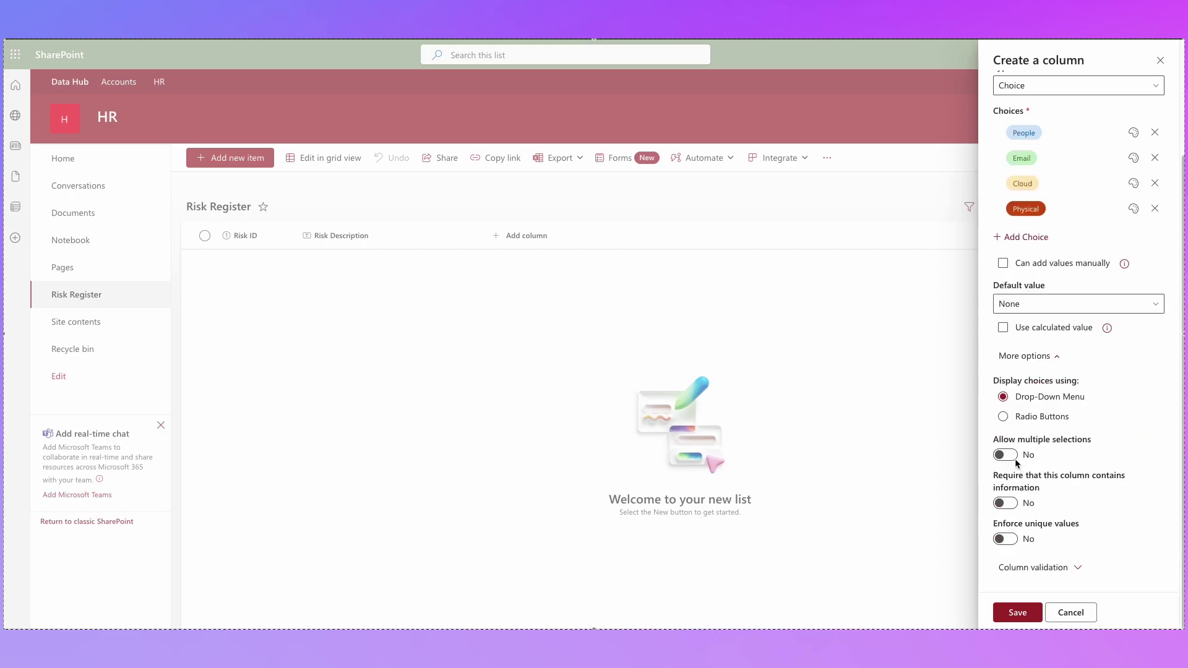
click(1009, 504)
click(1023, 615)
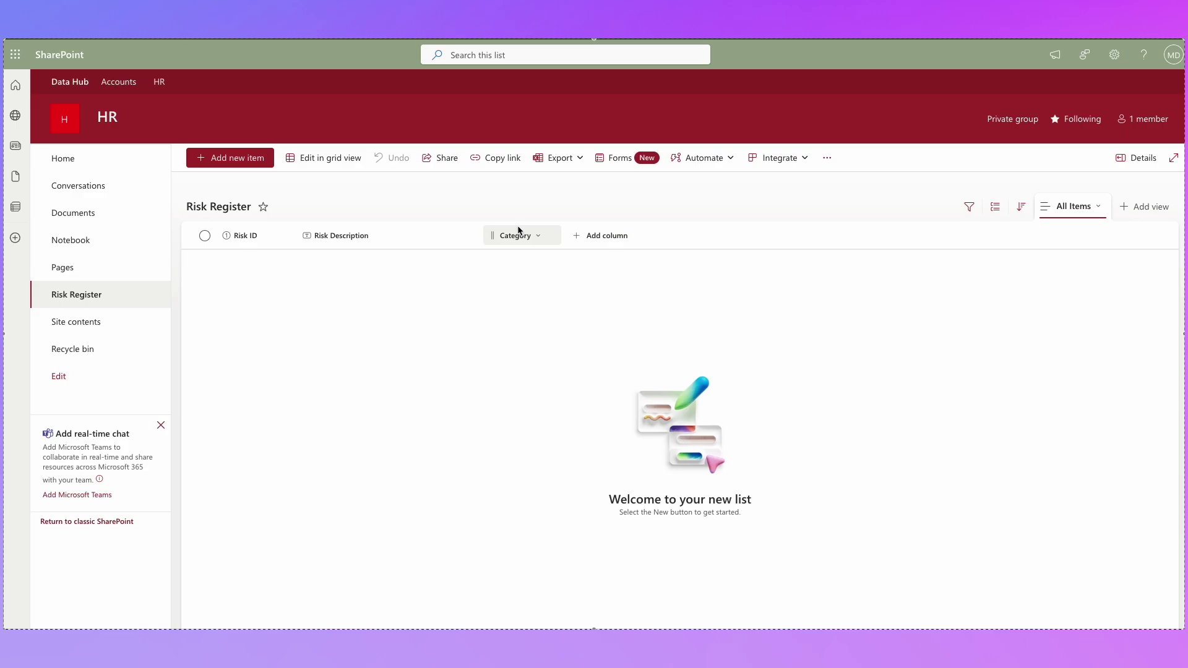
- Begin a new Number column for the list and name it Likelihood
click(572, 241)
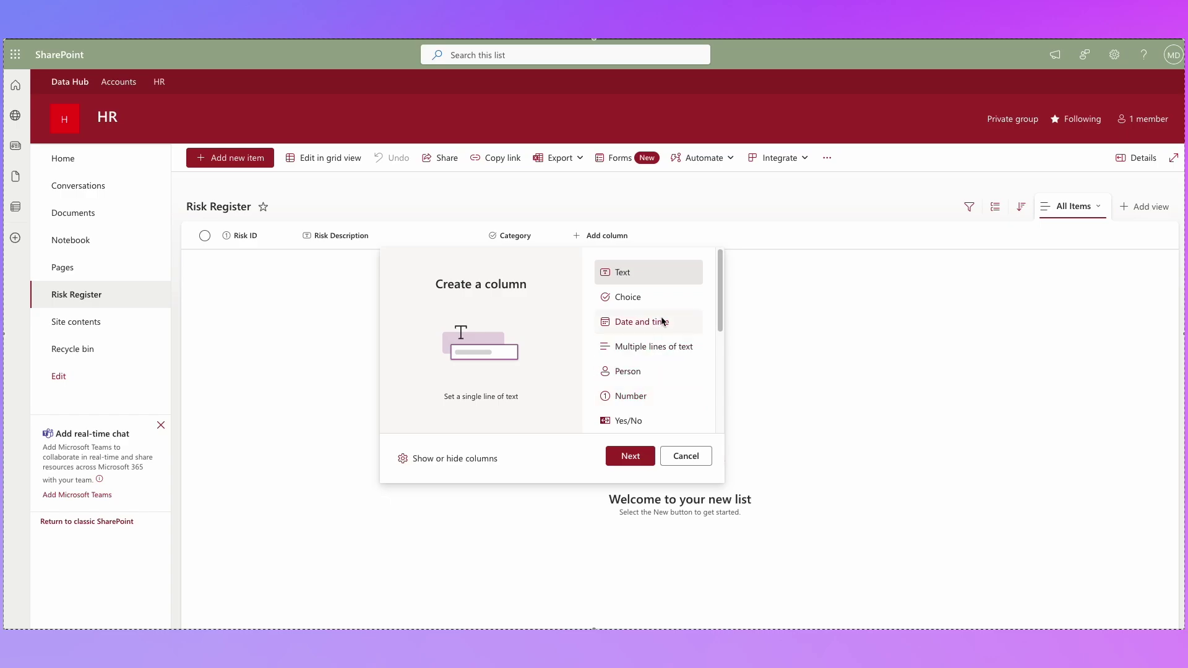
click(640, 398)
click(630, 456)
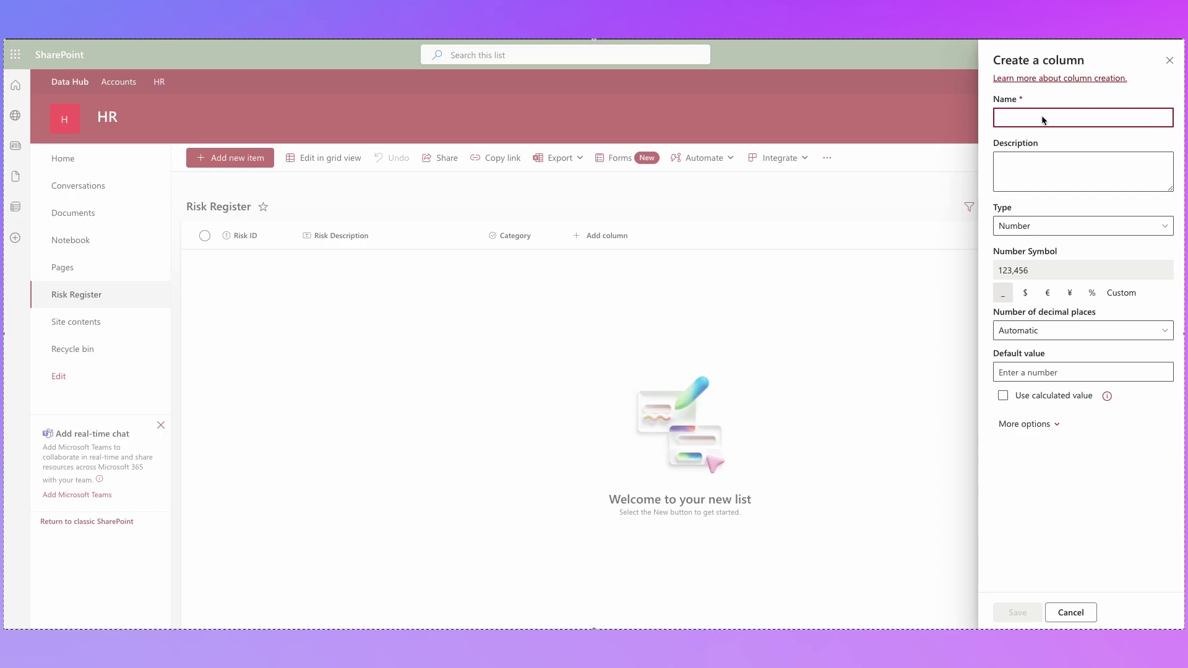
text(Likelihood)
- Describe the Likelihood scale on three lines: 1 = Low, 3 = Medium, 5 = High
click(1060, 161)
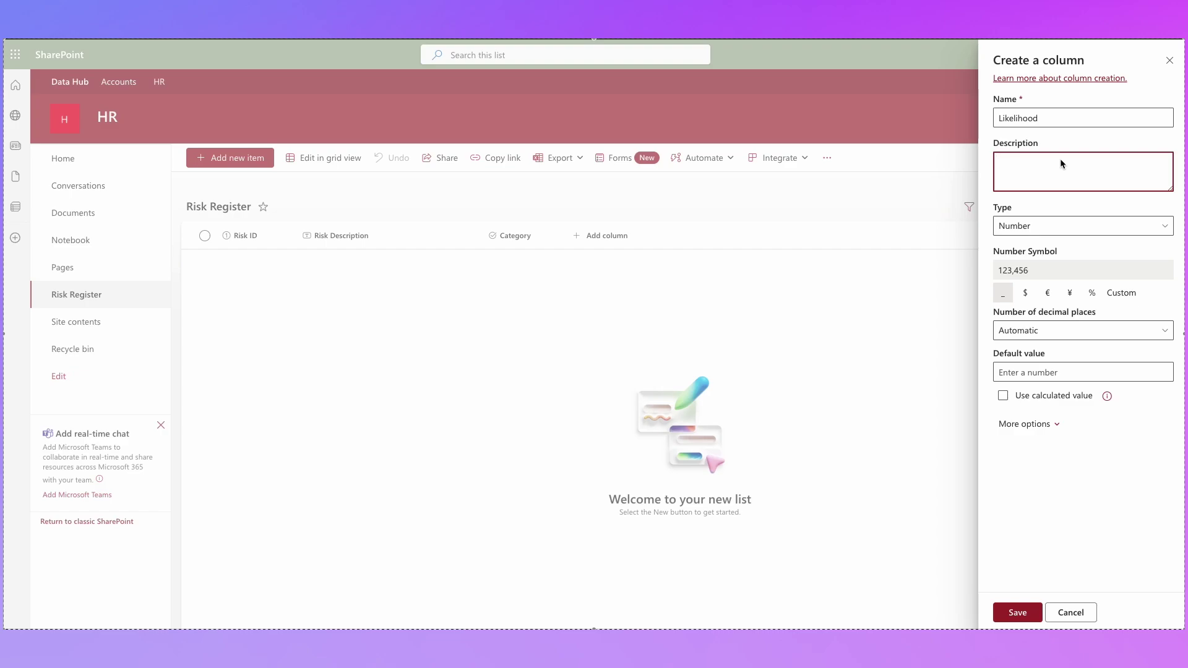
text(1 = Low)
key(Return)
text(3 = Medium)
key(Return)
text(5 = High)
- Set the Likelihood column to 0 decimal places and turn off its thousands separator
click(1052, 335)
click(1034, 370)
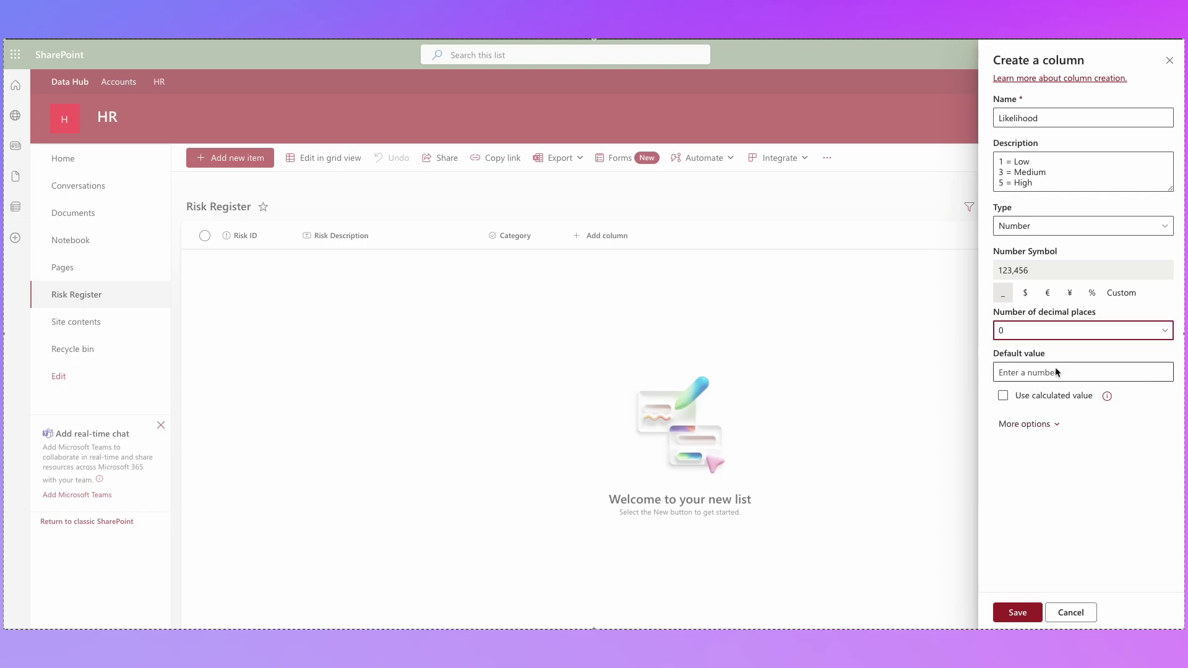
click(1037, 424)
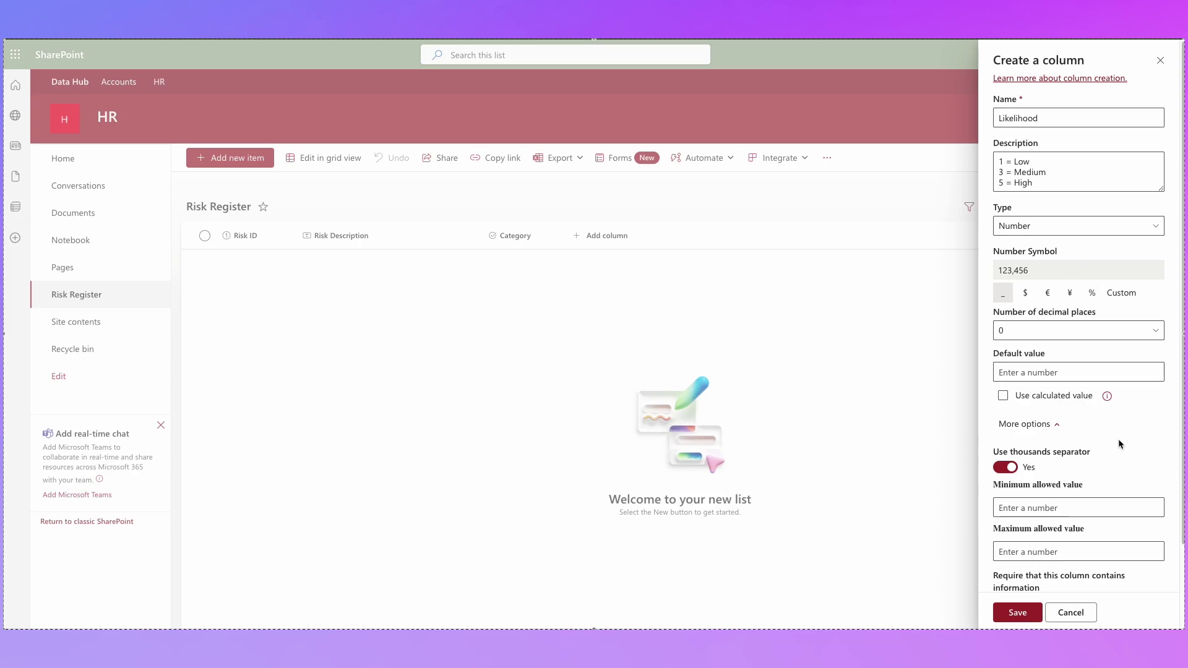
scroll(1028, 462, down, 1)
click(1005, 465)
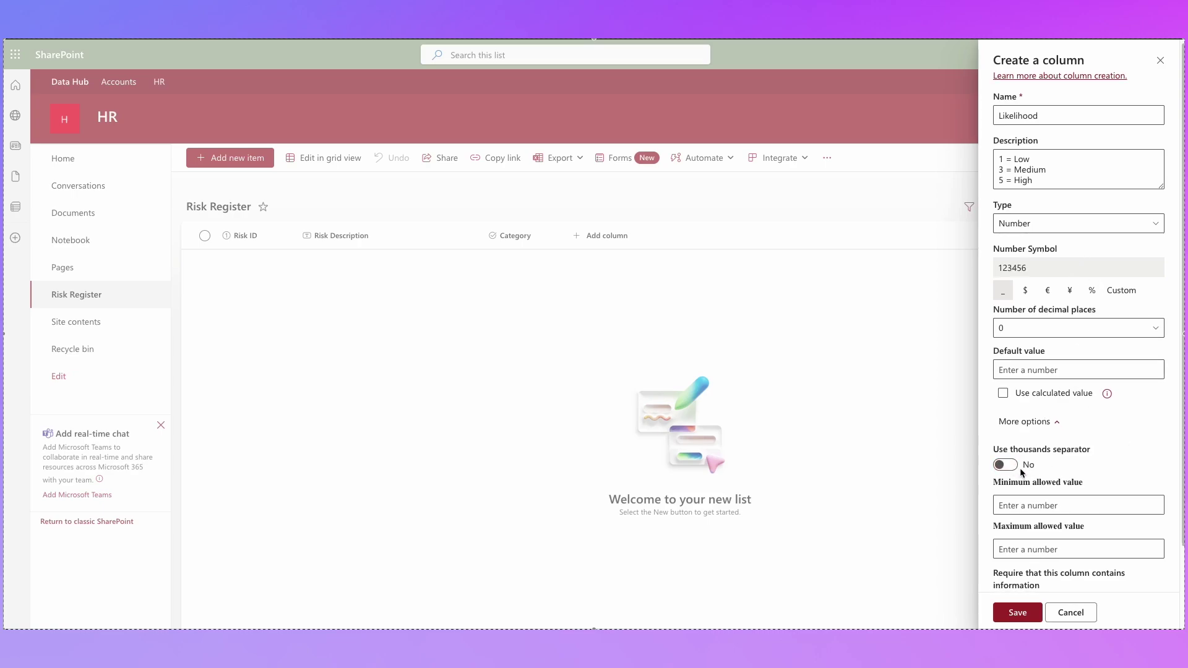
- Limit Likelihood to values from 1 to 5, make it required, and save the column
scroll(1020, 467, down, 3)
click(1082, 410)
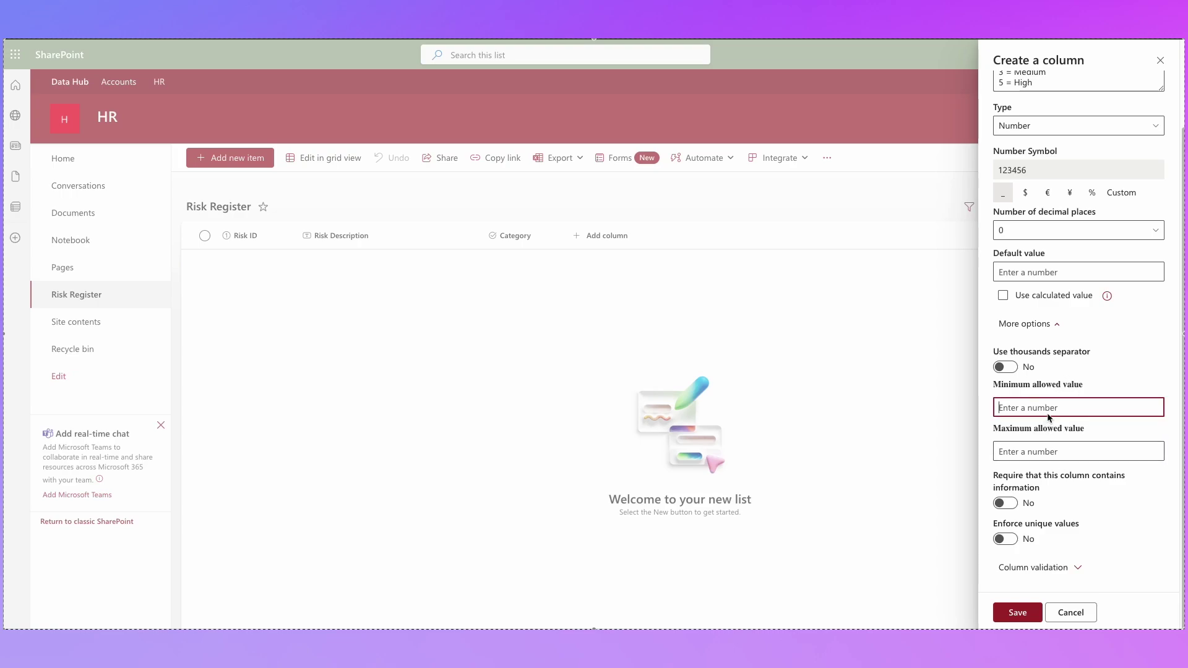
text(1)
click(1042, 455)
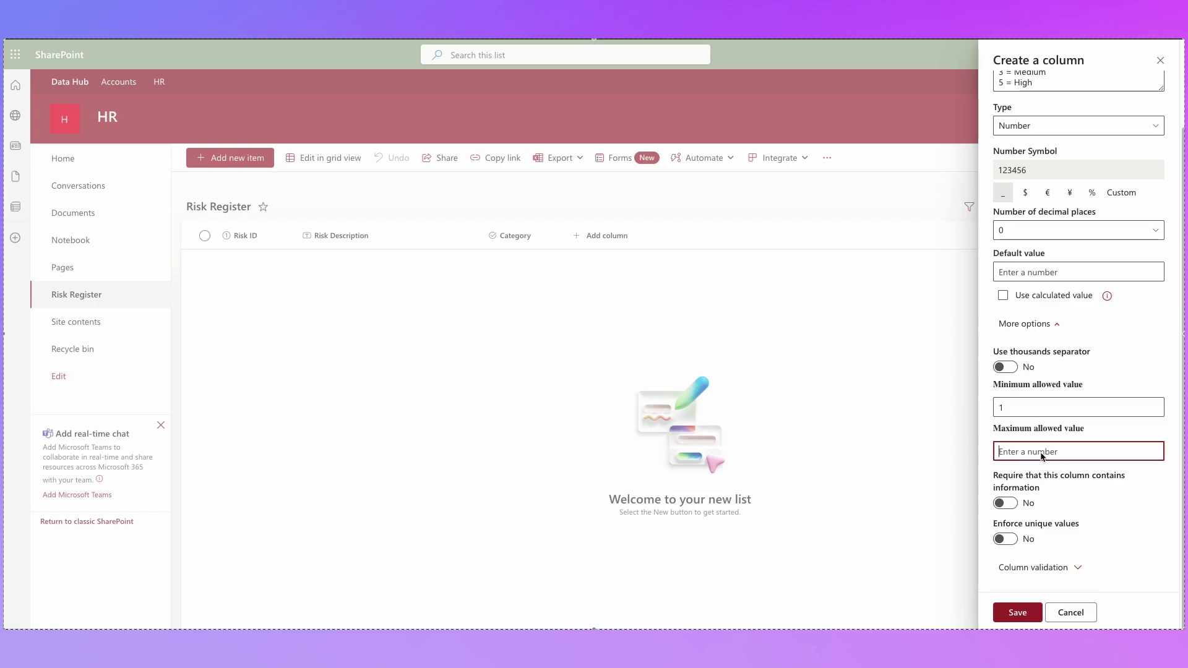
text(5)
click(1009, 504)
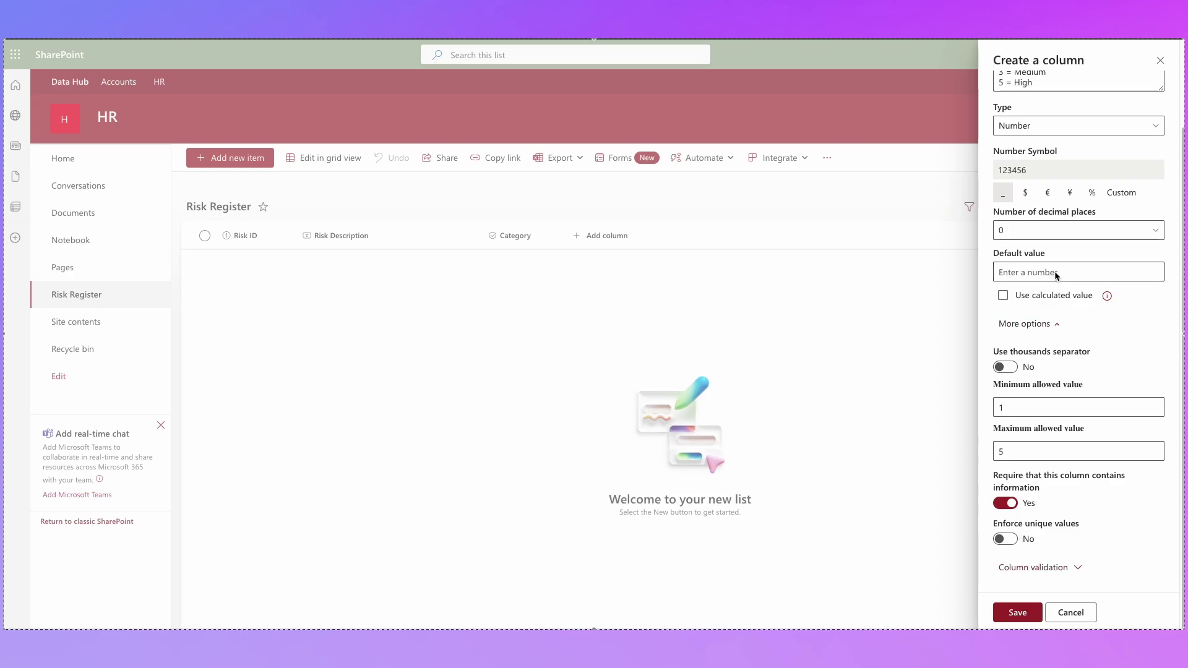
scroll(1078, 430, up, 3)
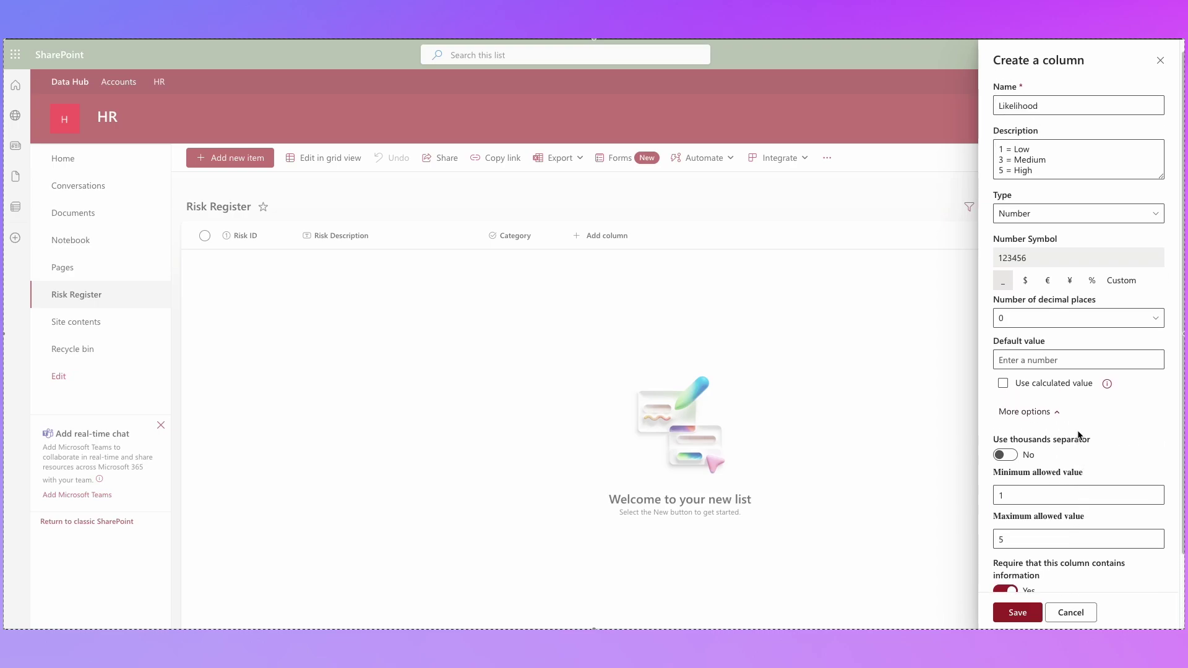
scroll(1078, 430, down, 3)
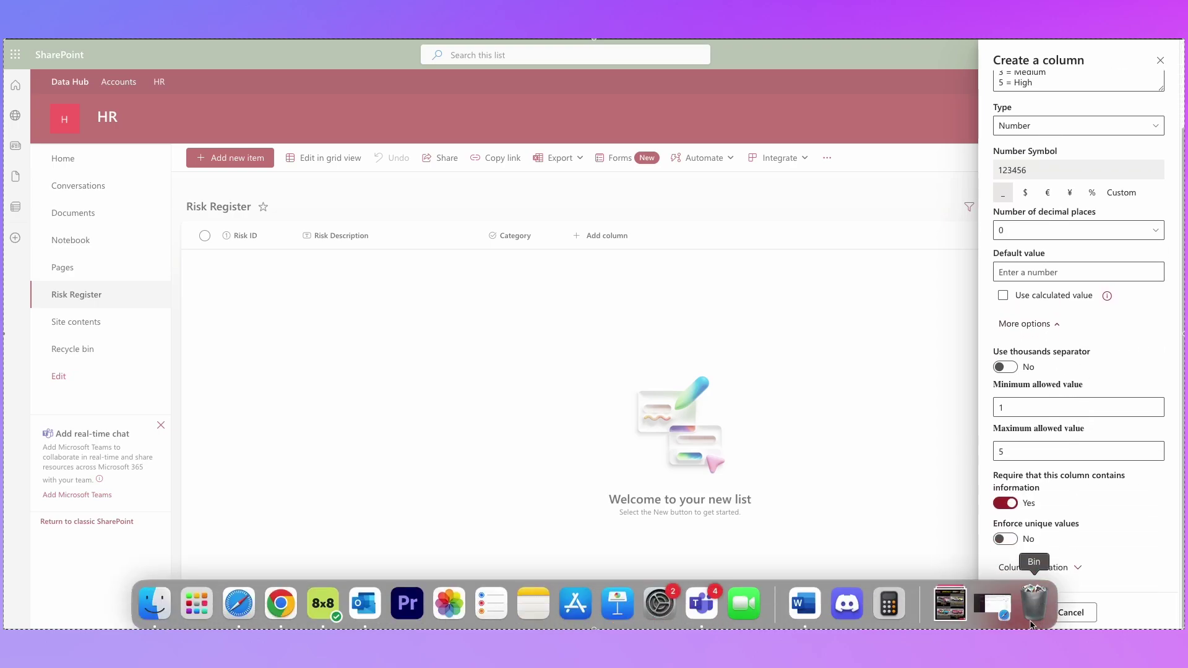
click(1018, 612)
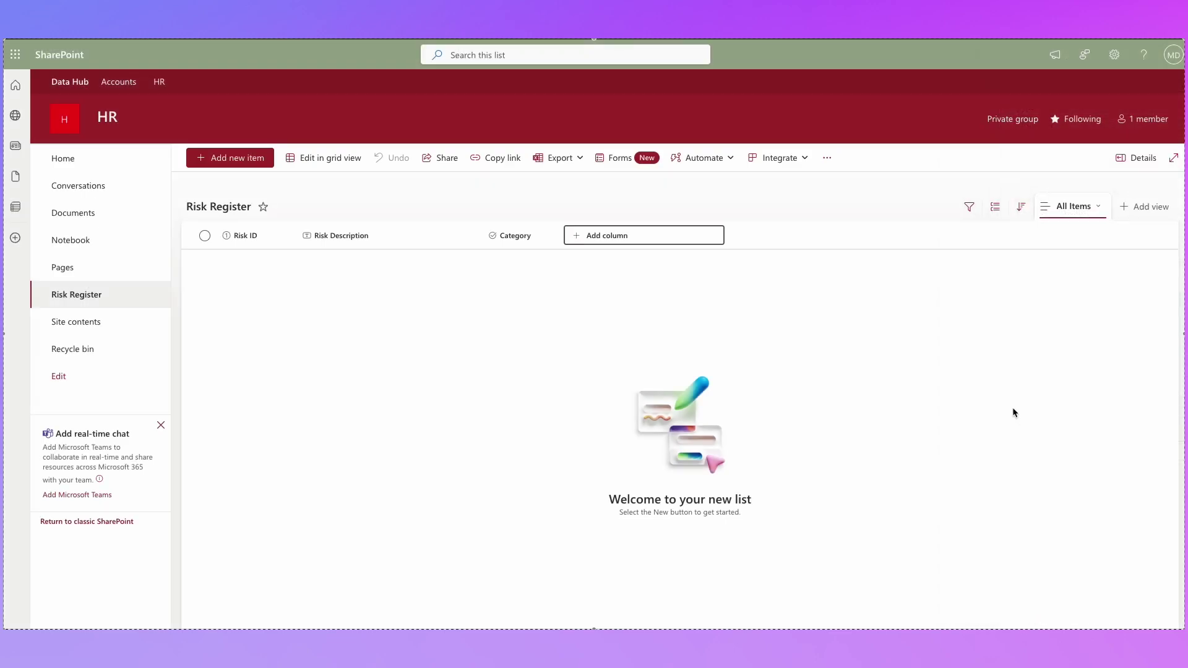
- Begin a new Number column for the list and name it Impact
click(683, 235)
click(733, 395)
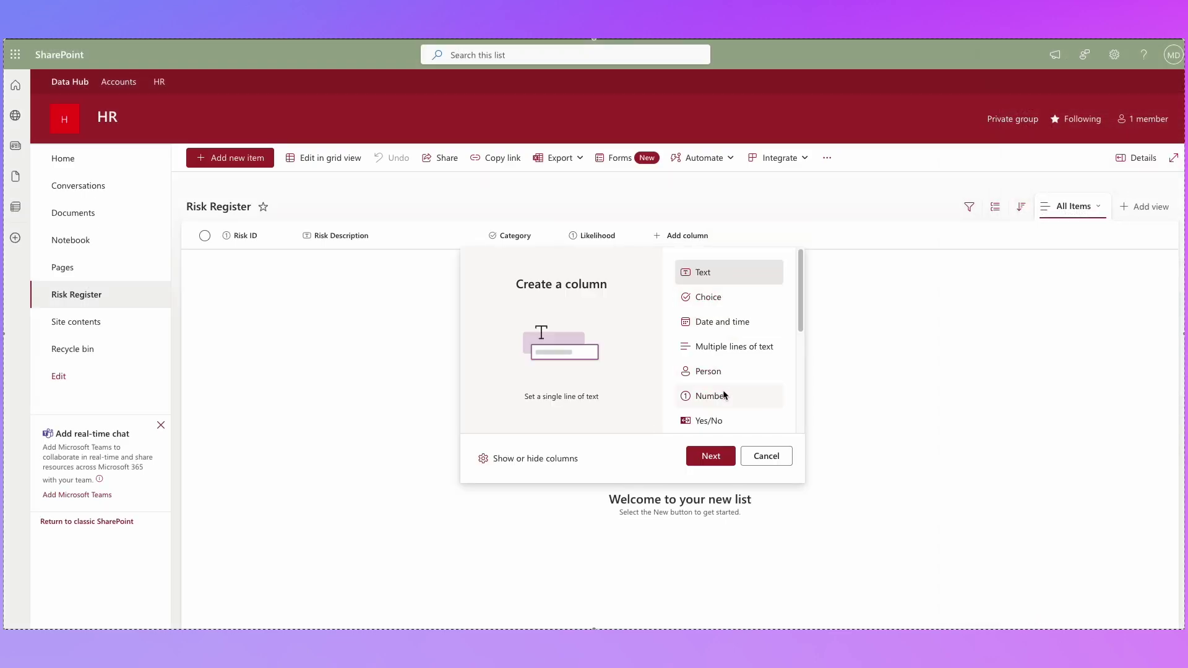
click(734, 455)
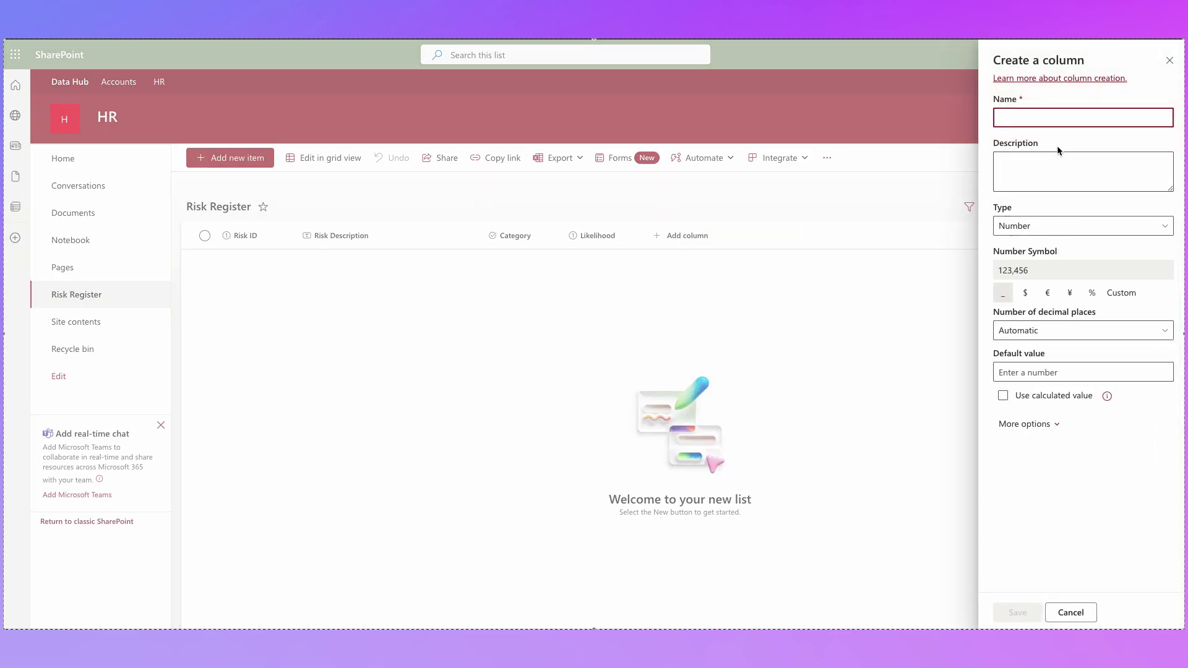
text(Impact)
- Describe the Impact scale on three lines: 1 = Low, 3 = Medium, 5 = High
click(1057, 170)
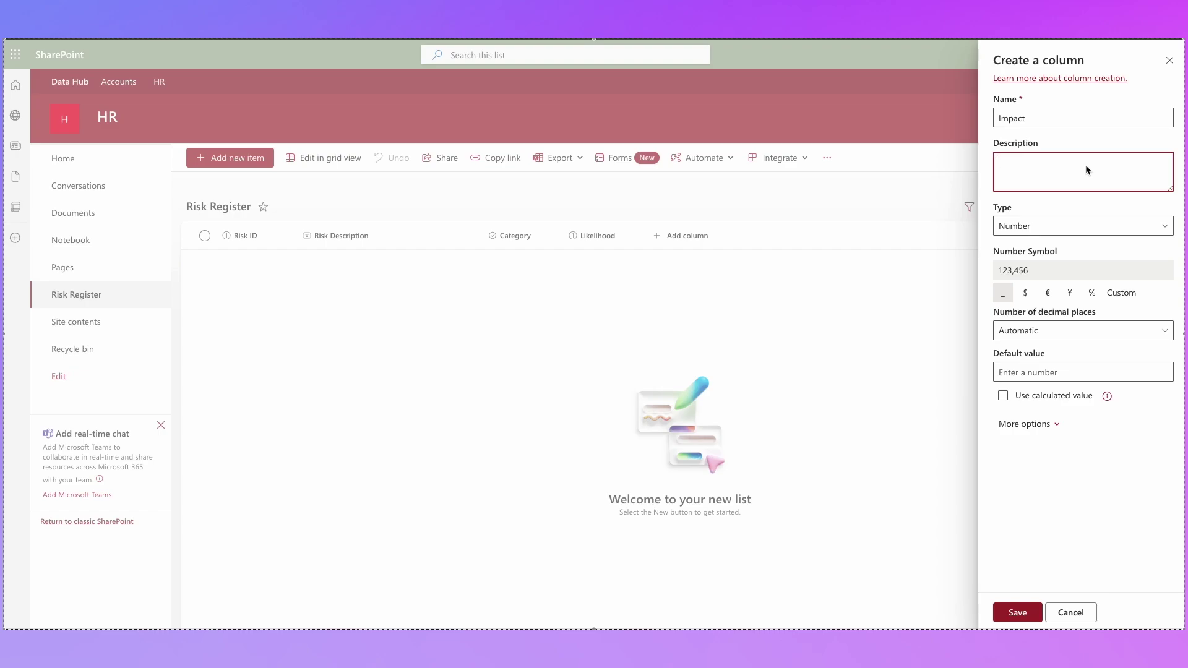
text(1 = Low )
text(3 = Medium)
key(Return)
text(5 = High)
- Set the Impact column to 0 decimal places and turn off its thousands separator
click(1045, 332)
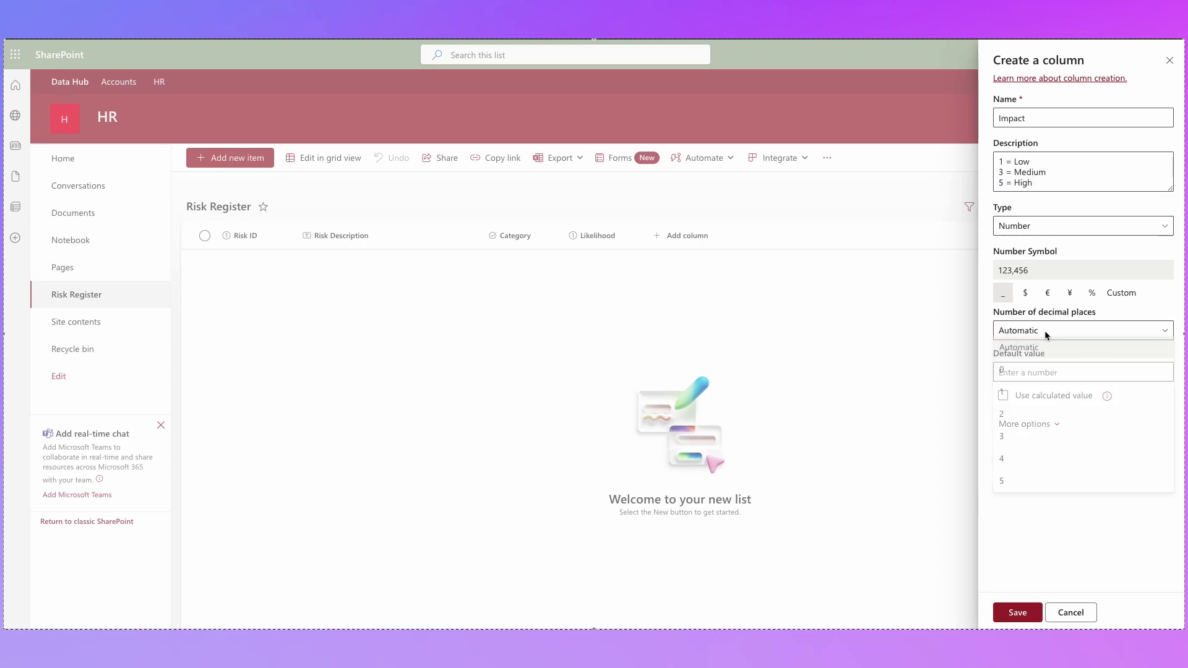
click(1030, 369)
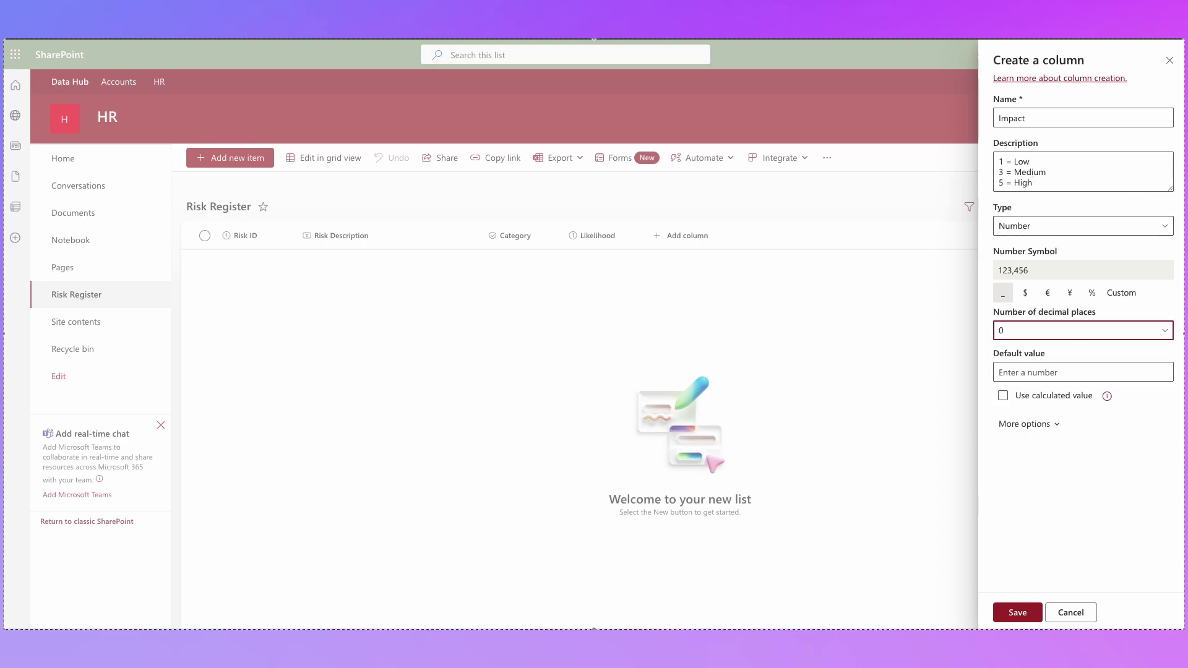
click(1012, 425)
click(1005, 468)
- Limit Impact to values from 1 to 5, make it required, and save the column
click(1038, 510)
text(1)
click(1052, 552)
text(5)
scroll(1083, 493, down, 2)
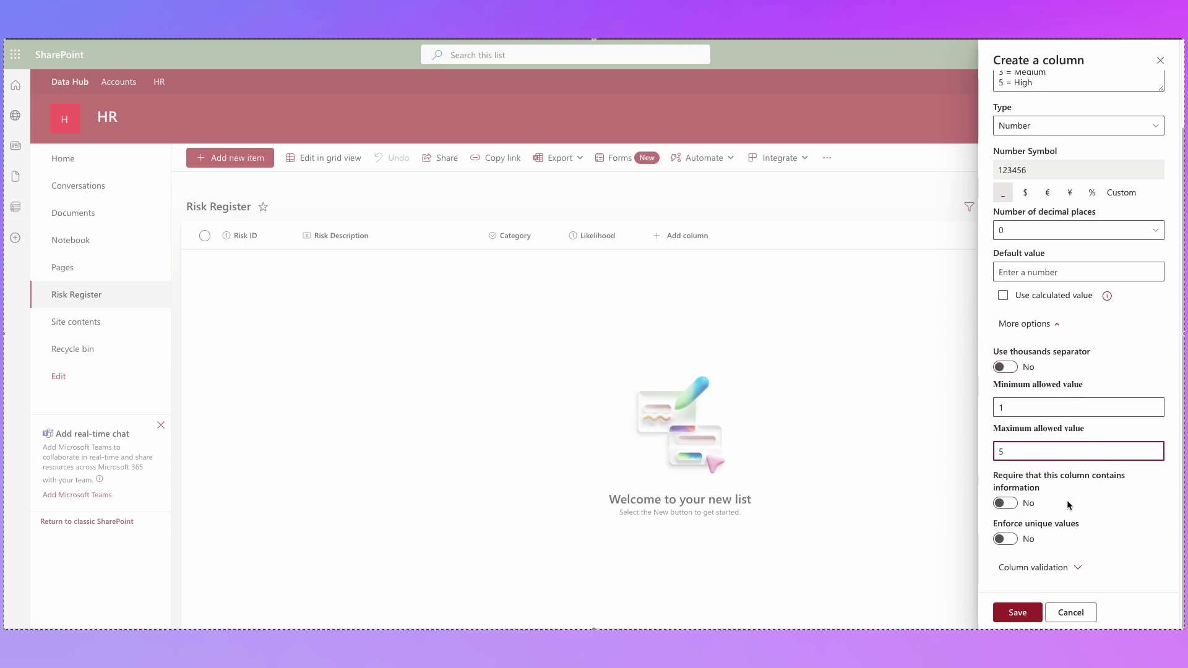
scroll(1066, 443, up, 2)
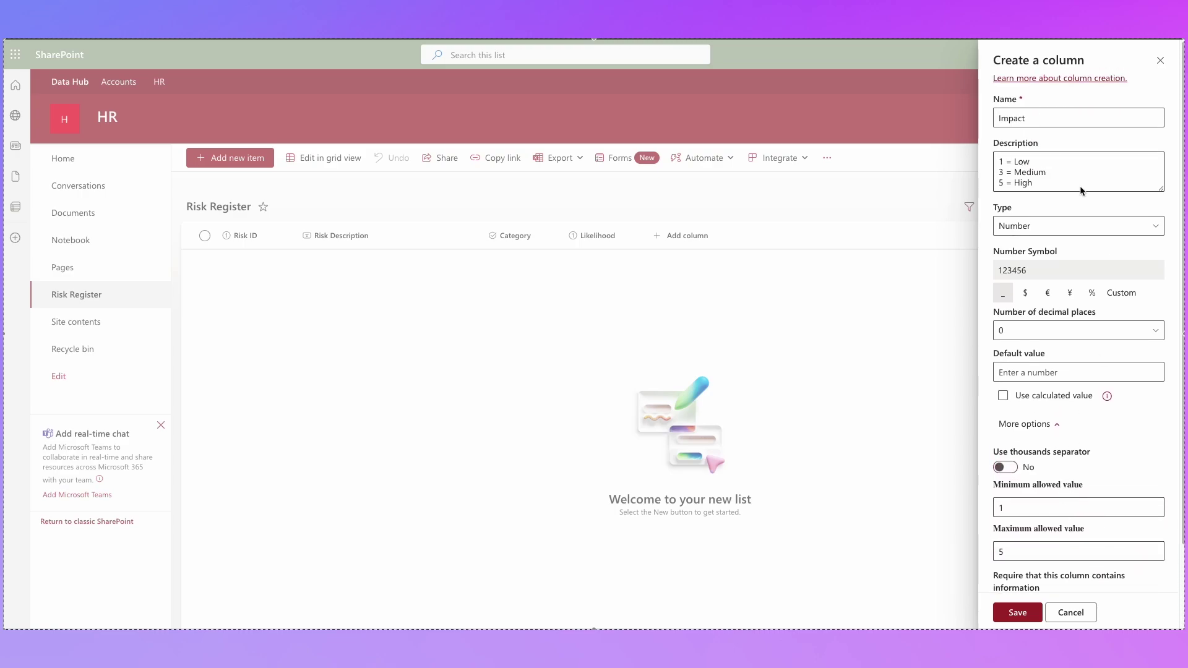
scroll(1079, 248, down, 2)
click(1010, 613)
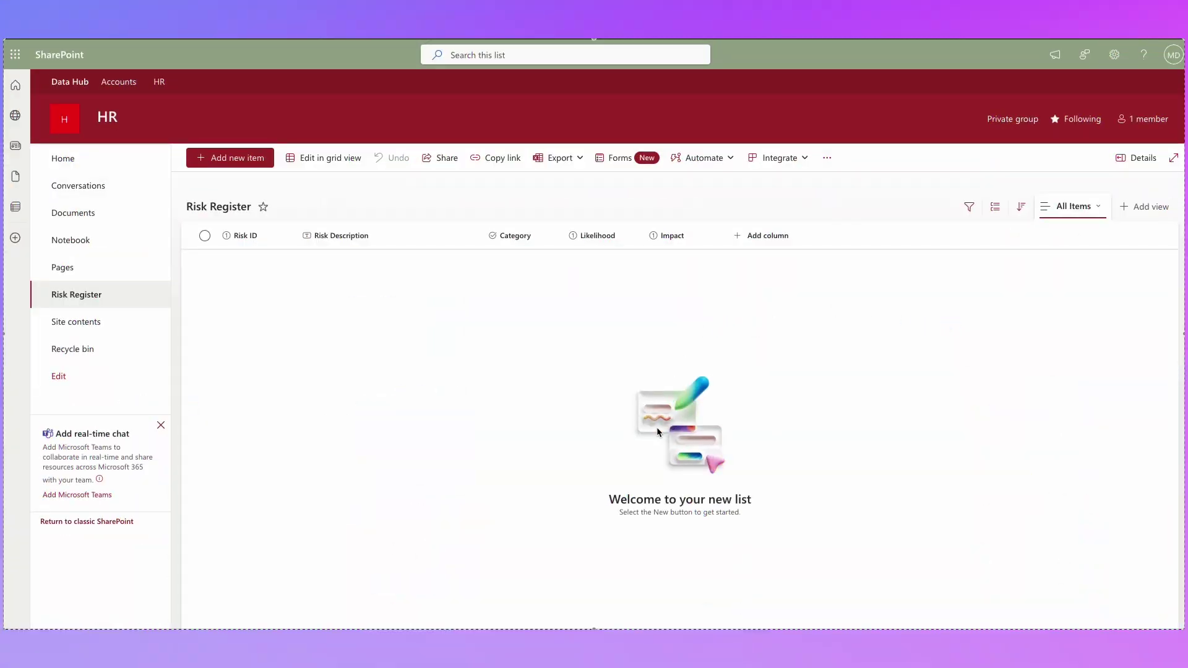
- Create a new column from the list settings, name it Risk Score, and make it a Calculated column
click(1120, 62)
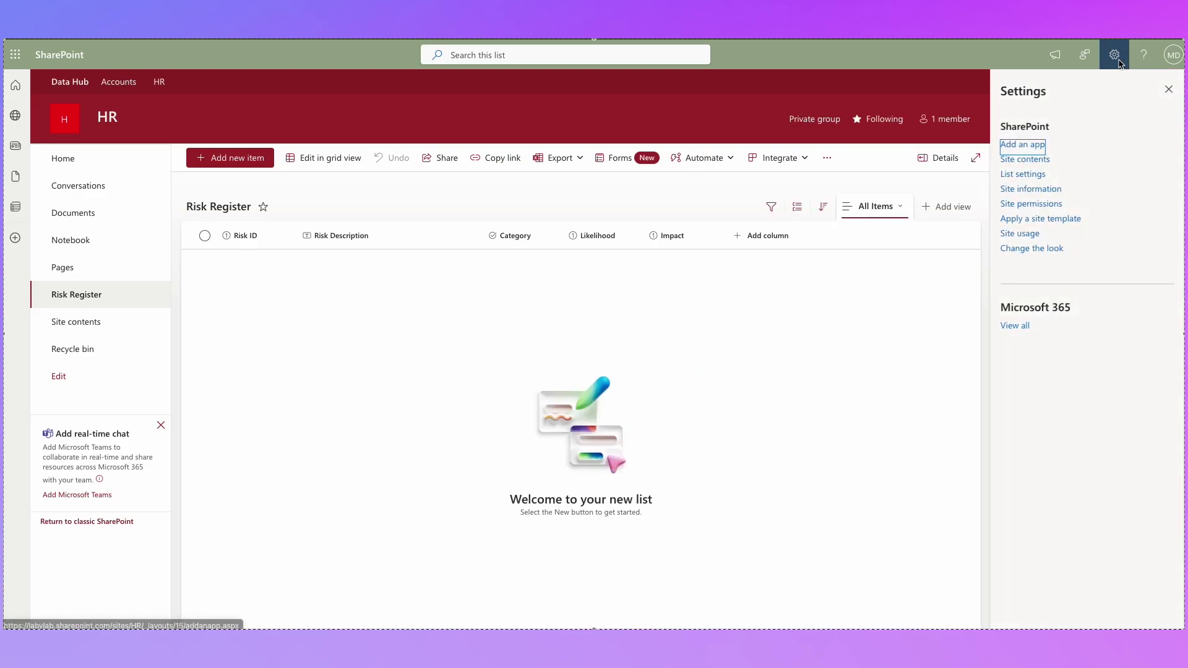
click(1030, 176)
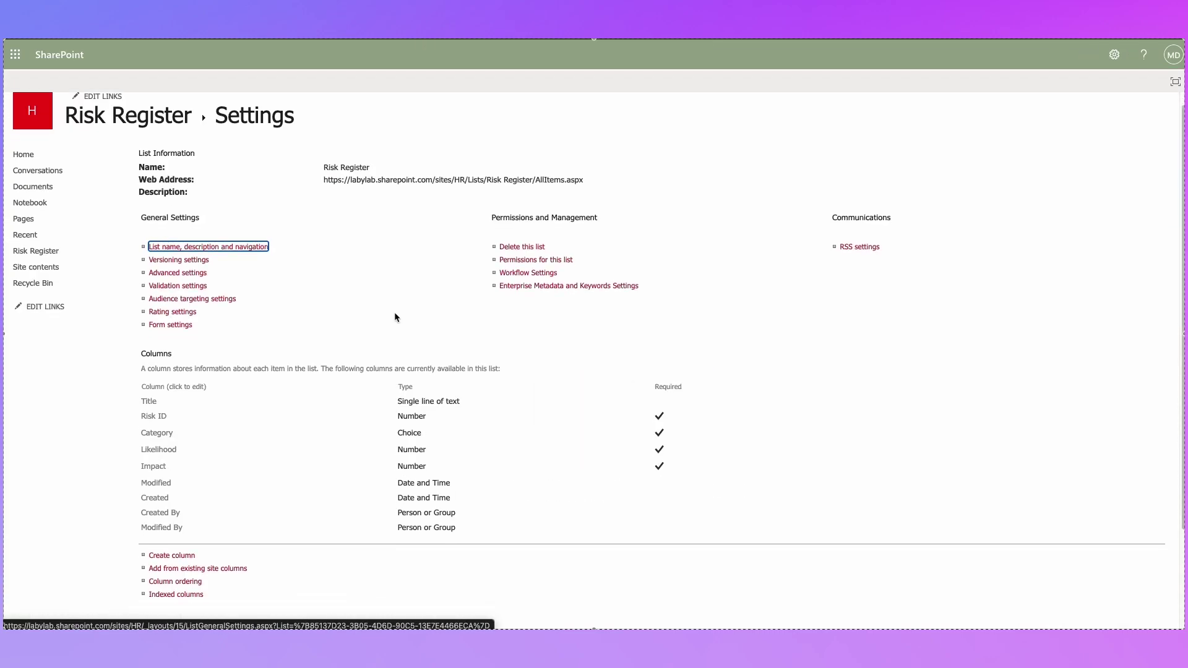
scroll(388, 310, down, 2)
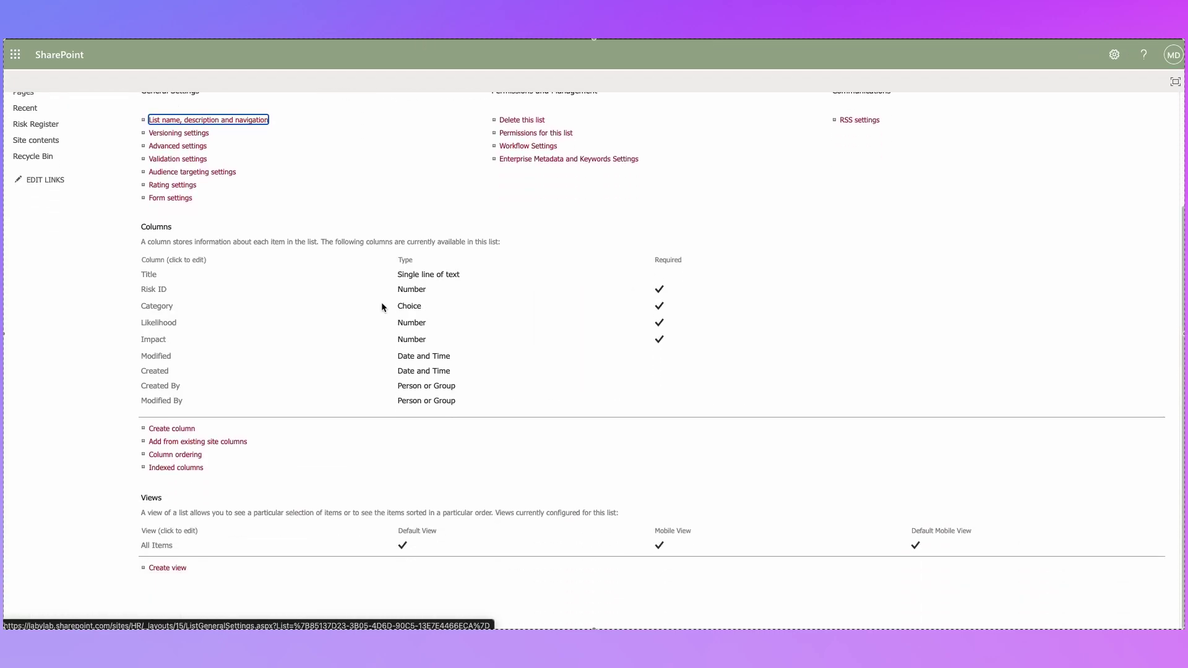
click(171, 429)
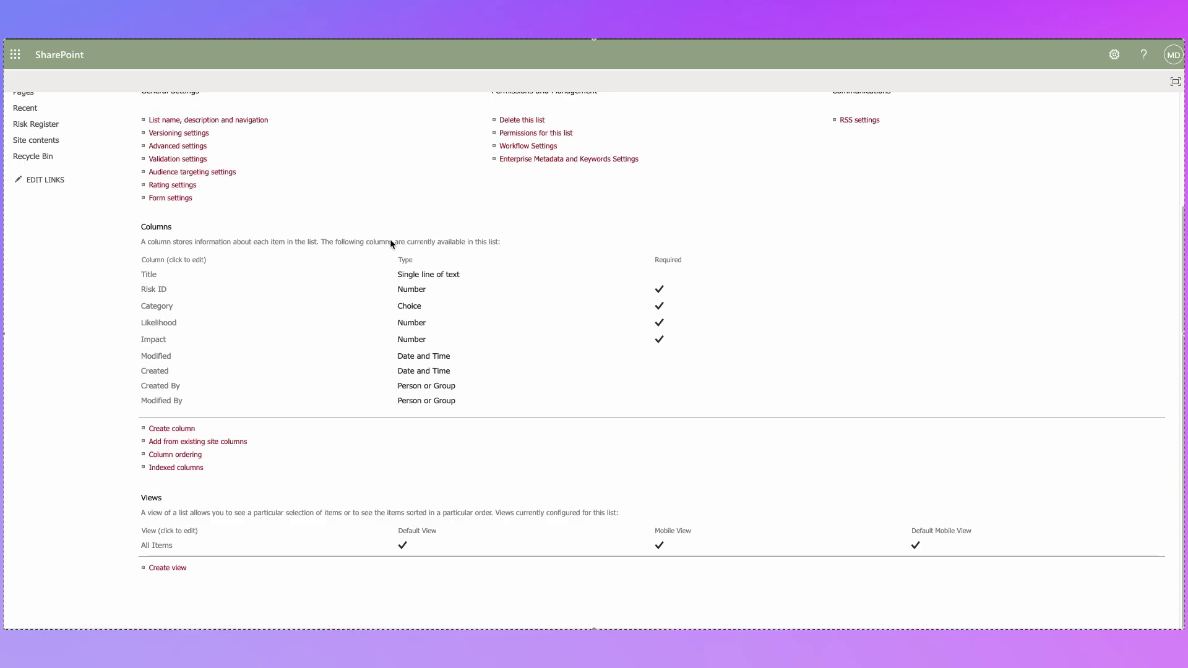
text(Risk Score)
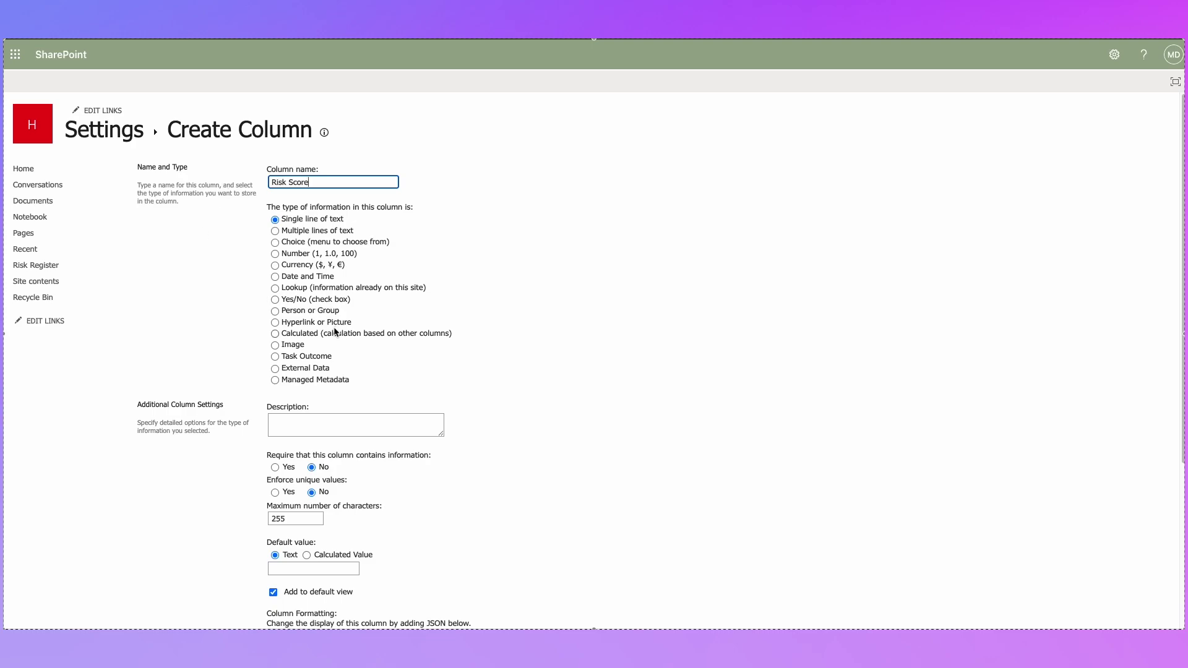
click(314, 338)
- Enter the Risk Score formula =sum([Likelihood],[Impact])/2 to average the two columns
scroll(240, 380, down, 3)
click(317, 333)
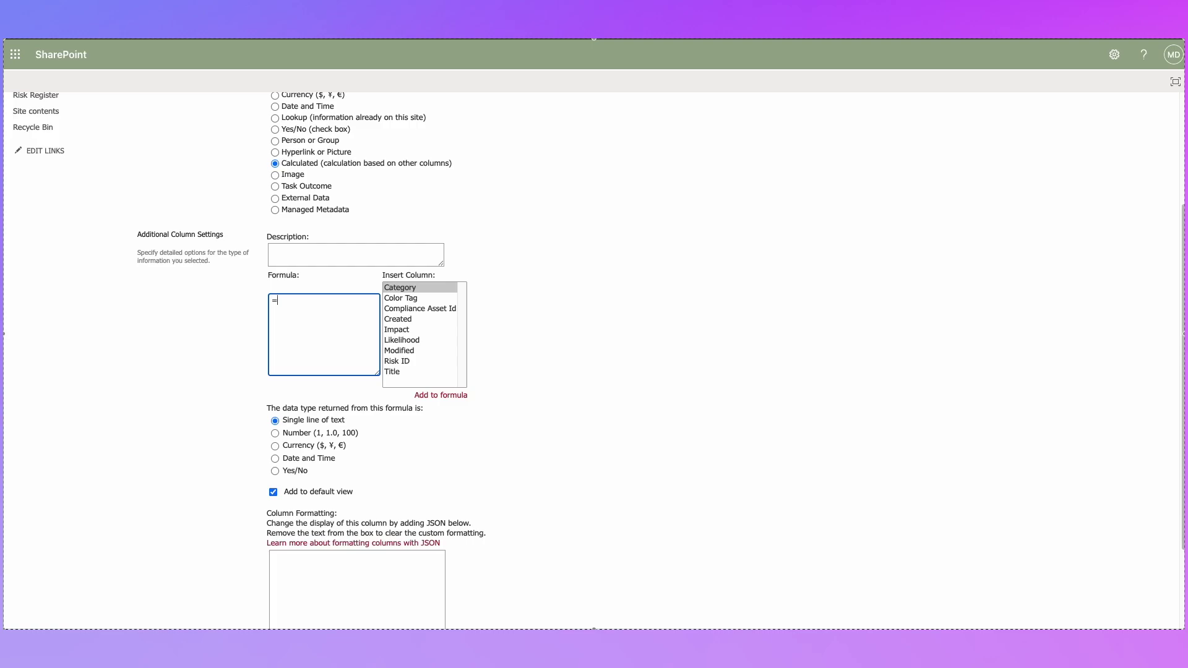
text(um()
double_click(412, 344)
click(357, 303)
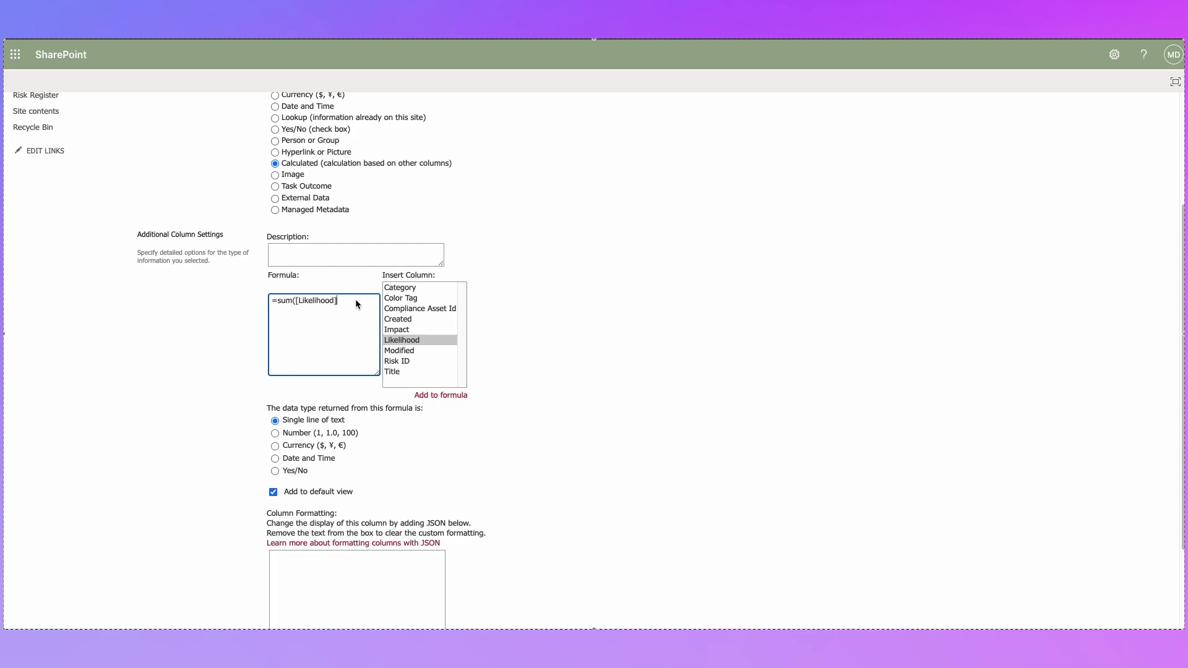
text(,)
double_click(406, 332)
click(374, 302)
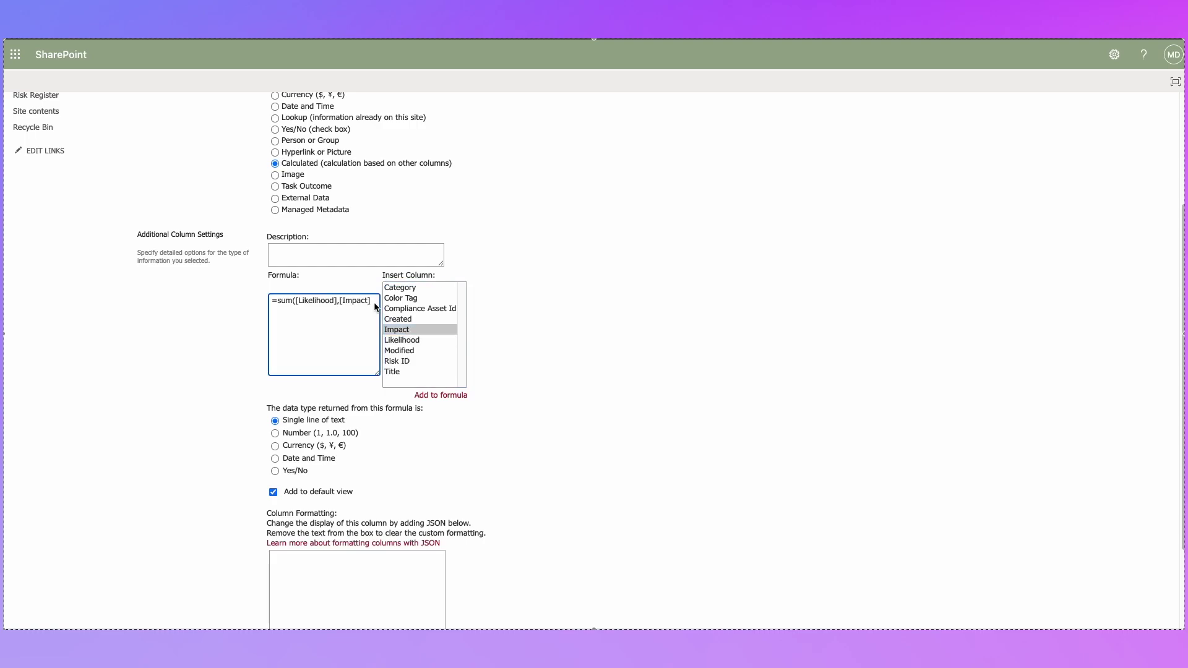
text()/2)
- Make the Risk Score formula return a Number with 1 decimal place and save the column
click(303, 436)
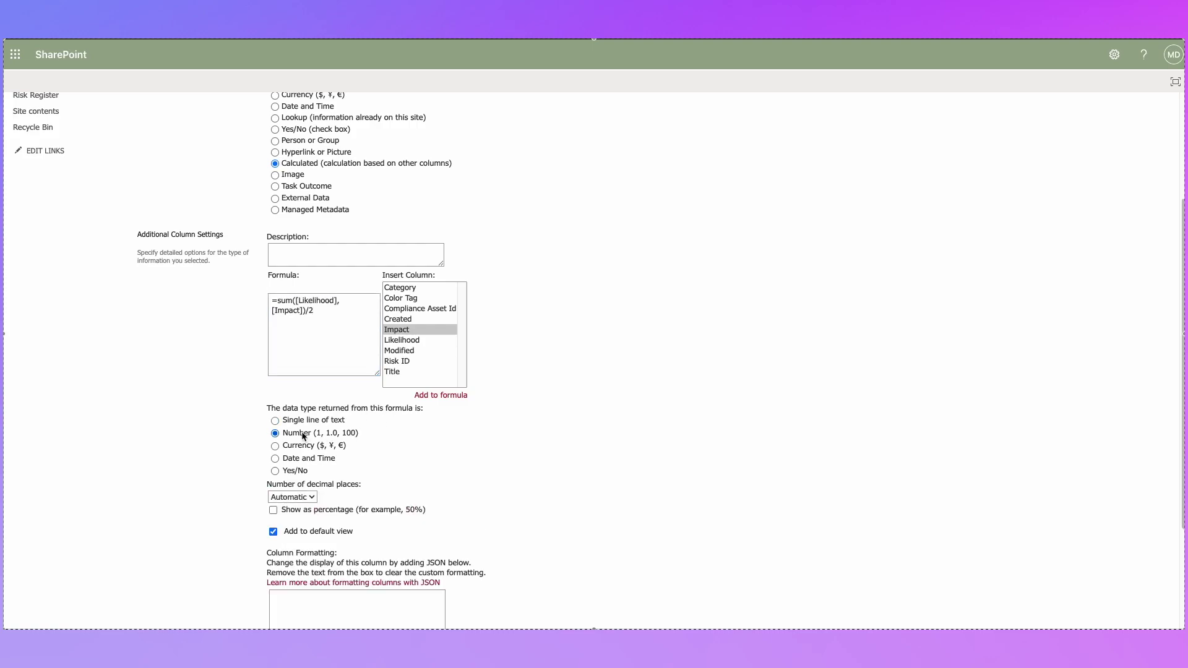
click(304, 498)
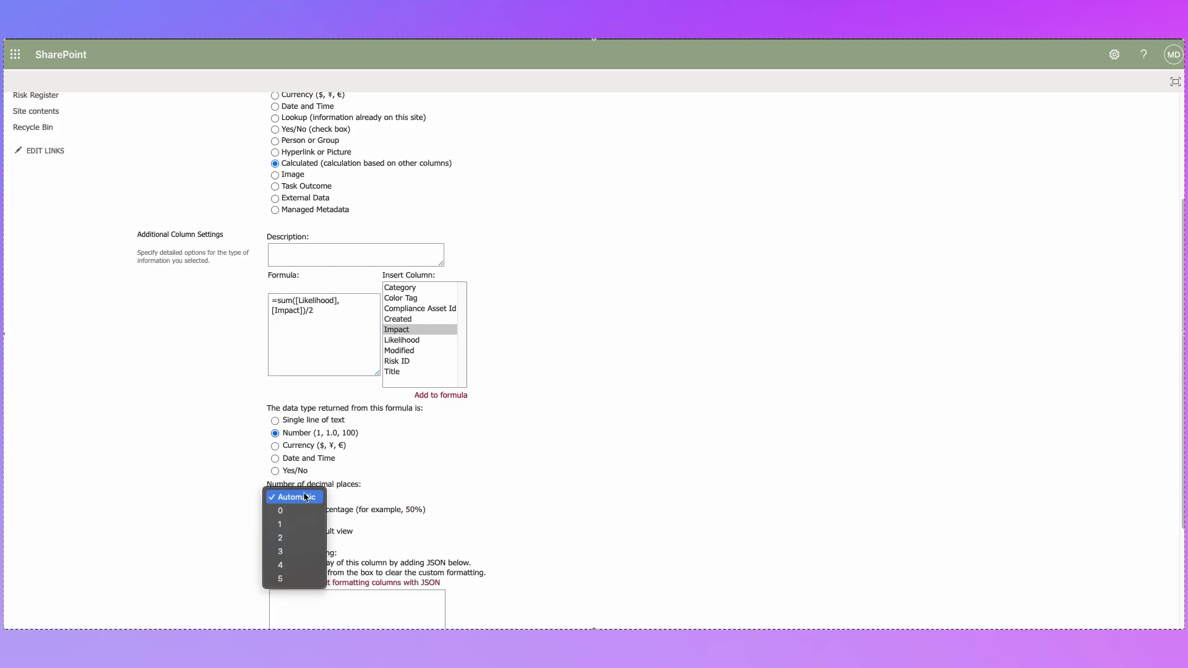
click(452, 485)
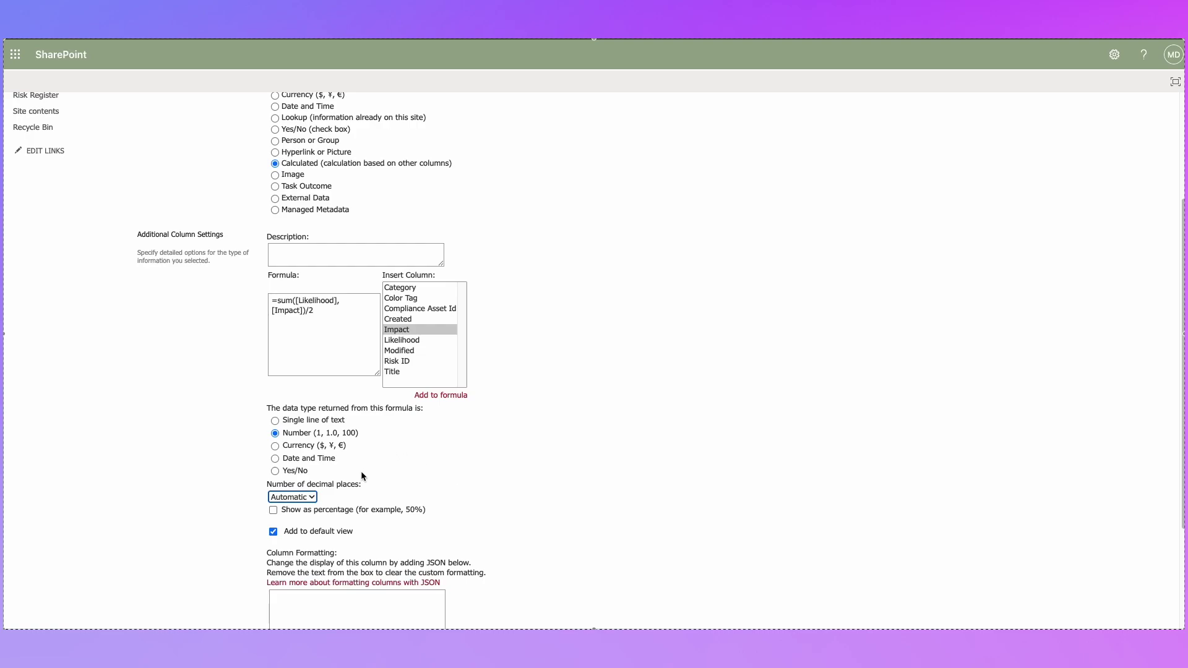
click(317, 499)
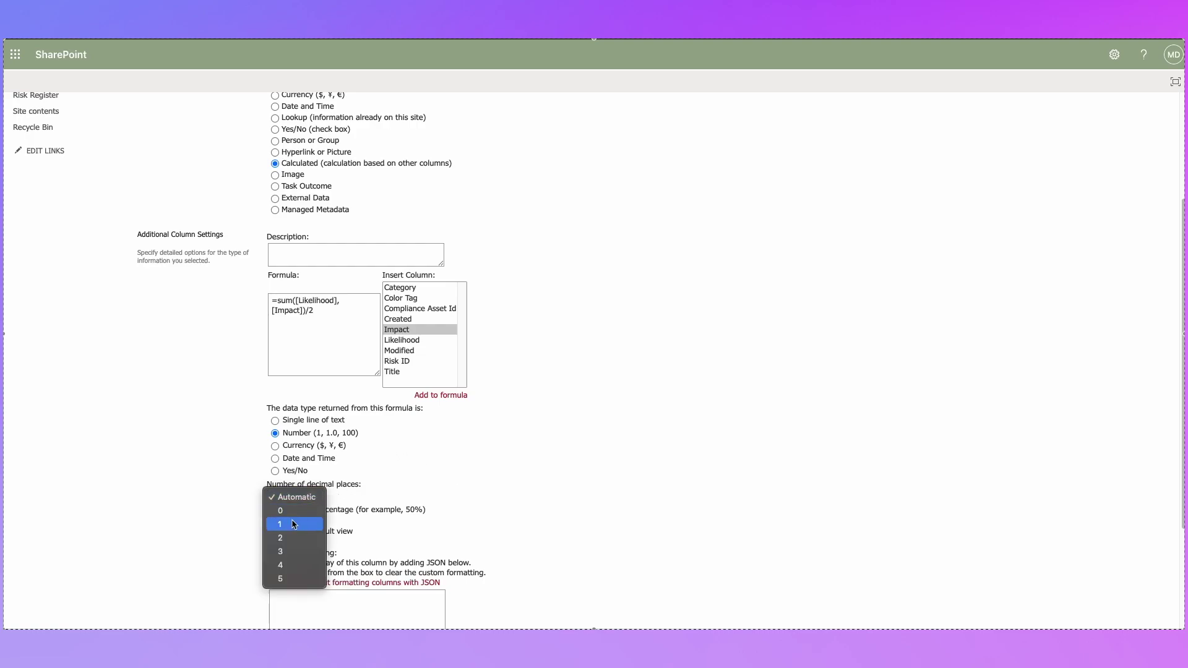
click(294, 525)
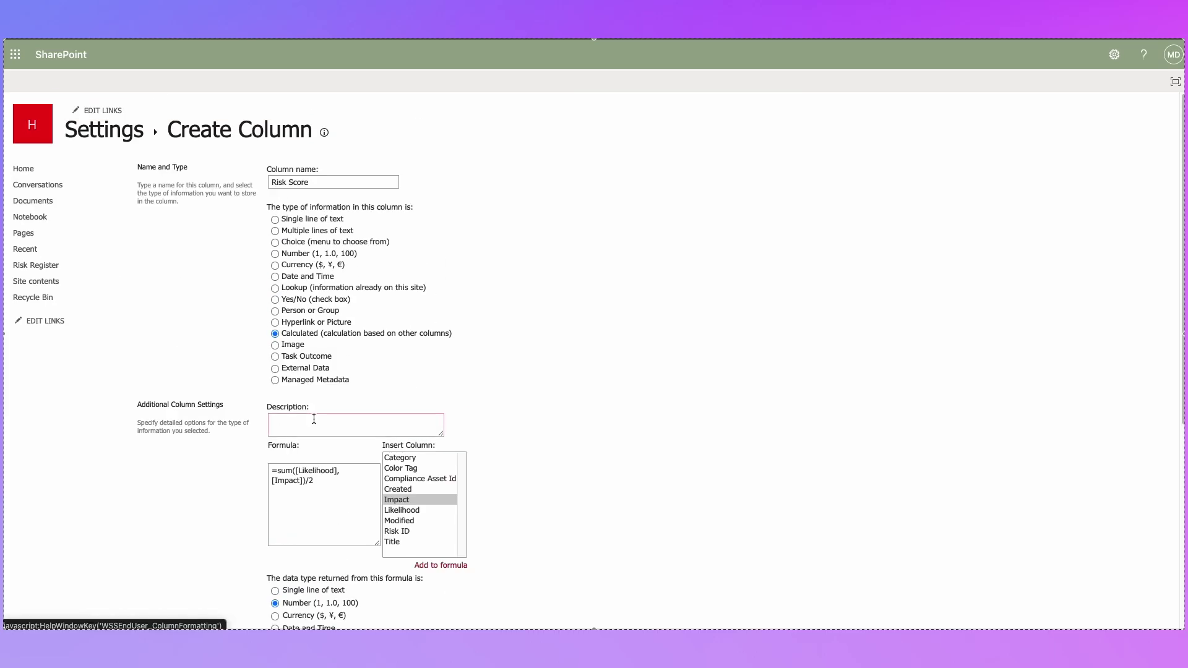
scroll(316, 424, down, 5)
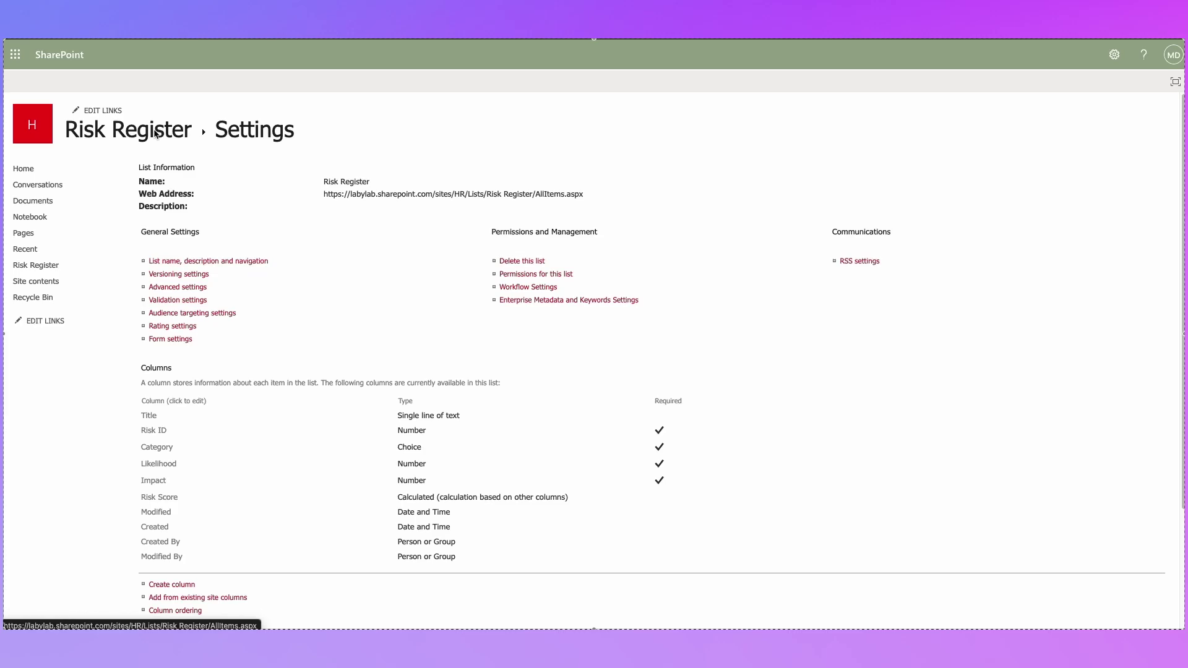
- Start a Risk Register item with Risk ID 1 and description "Someone may fall victim to a phishing scam which results in their email being compromised"
click(149, 134)
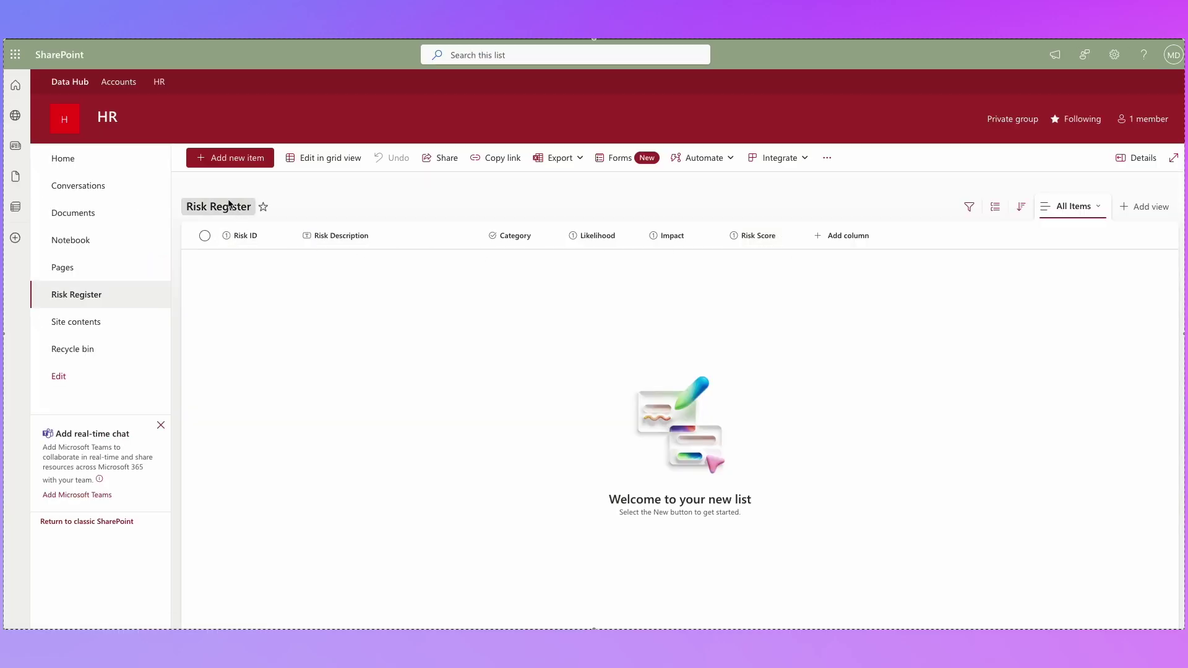
click(224, 162)
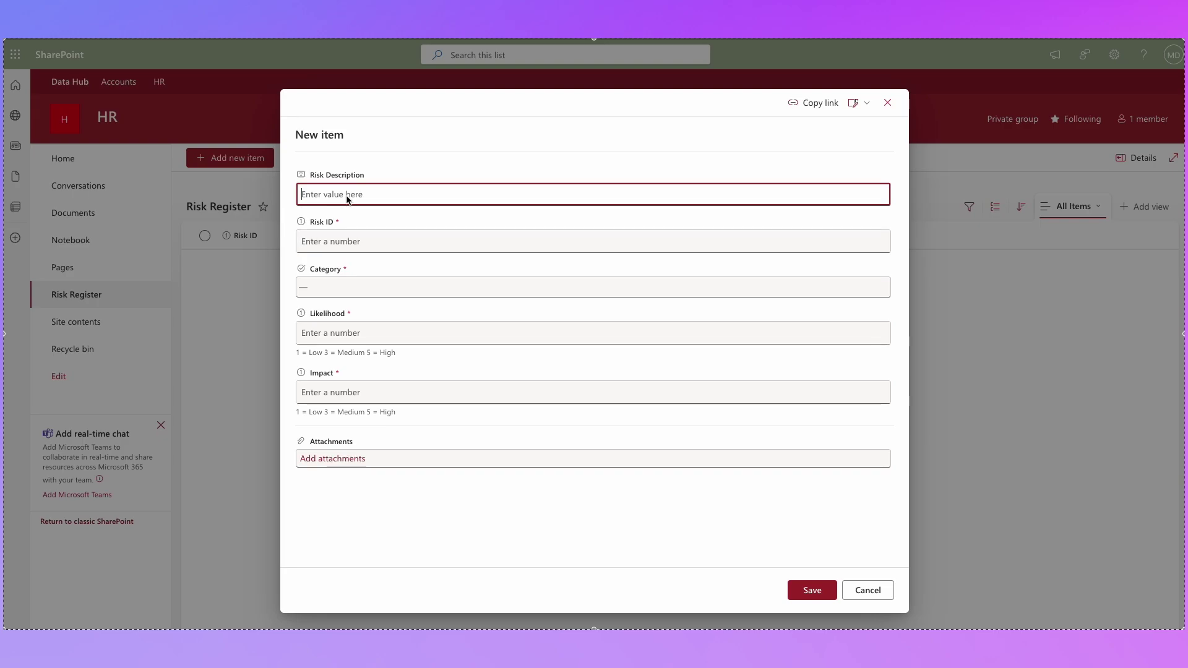
text(Someone may fall v)
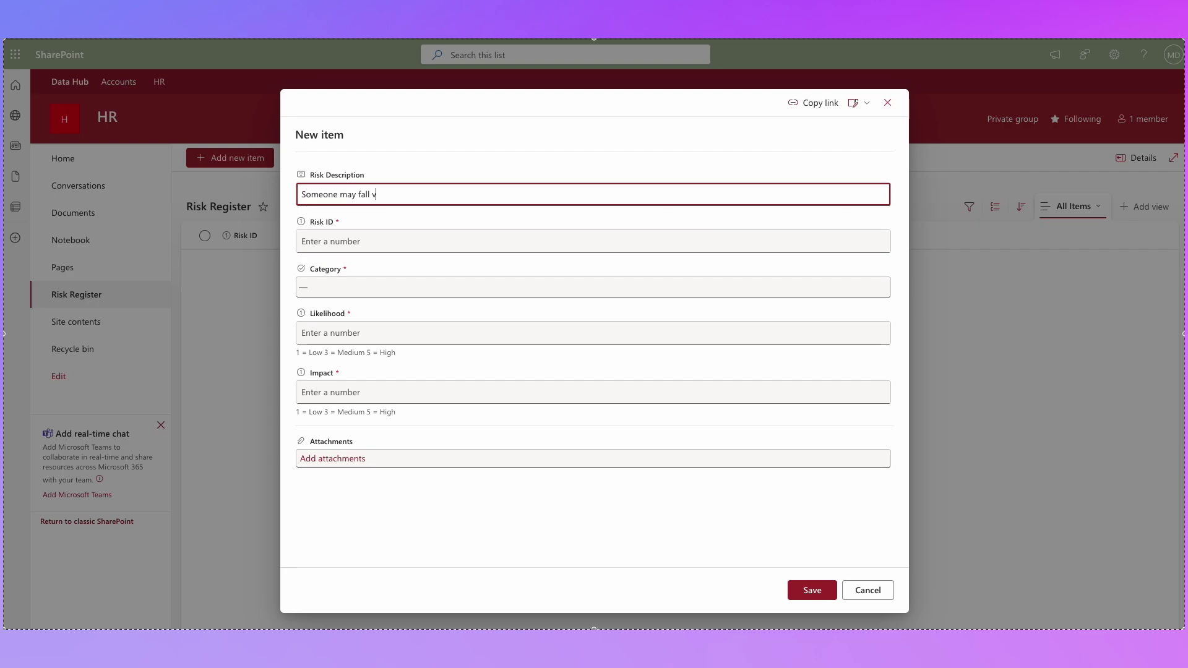
text(ictim to a phishing scam which results in t)
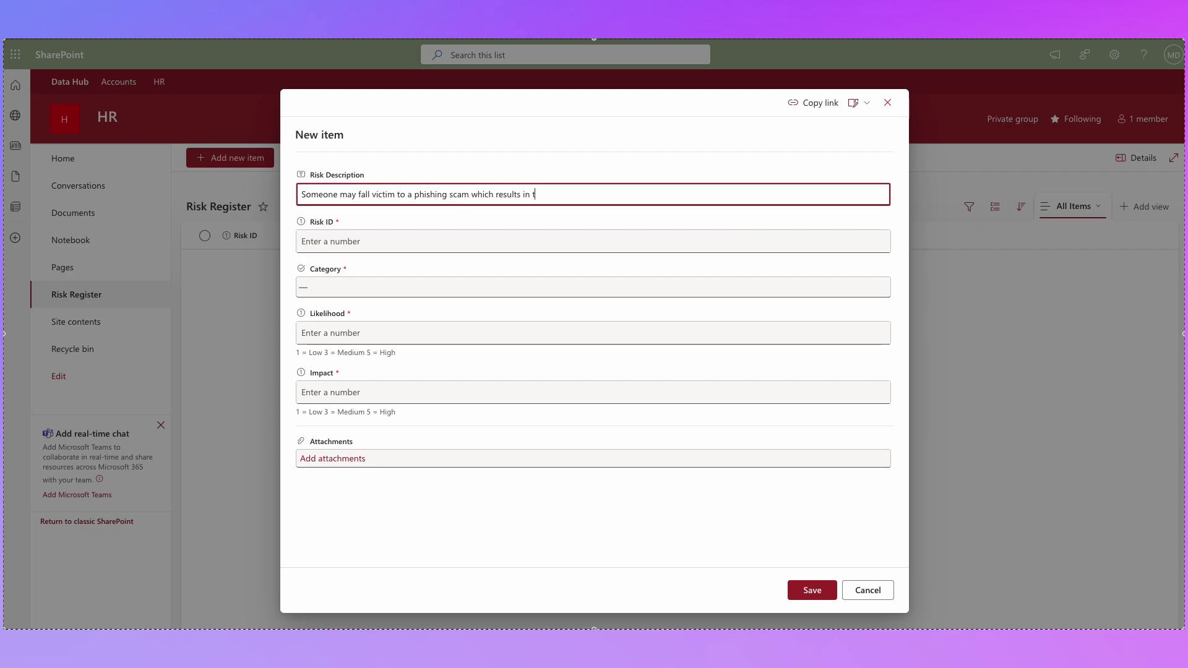
text(heir email being compromised)
key(Tab)
text(1)
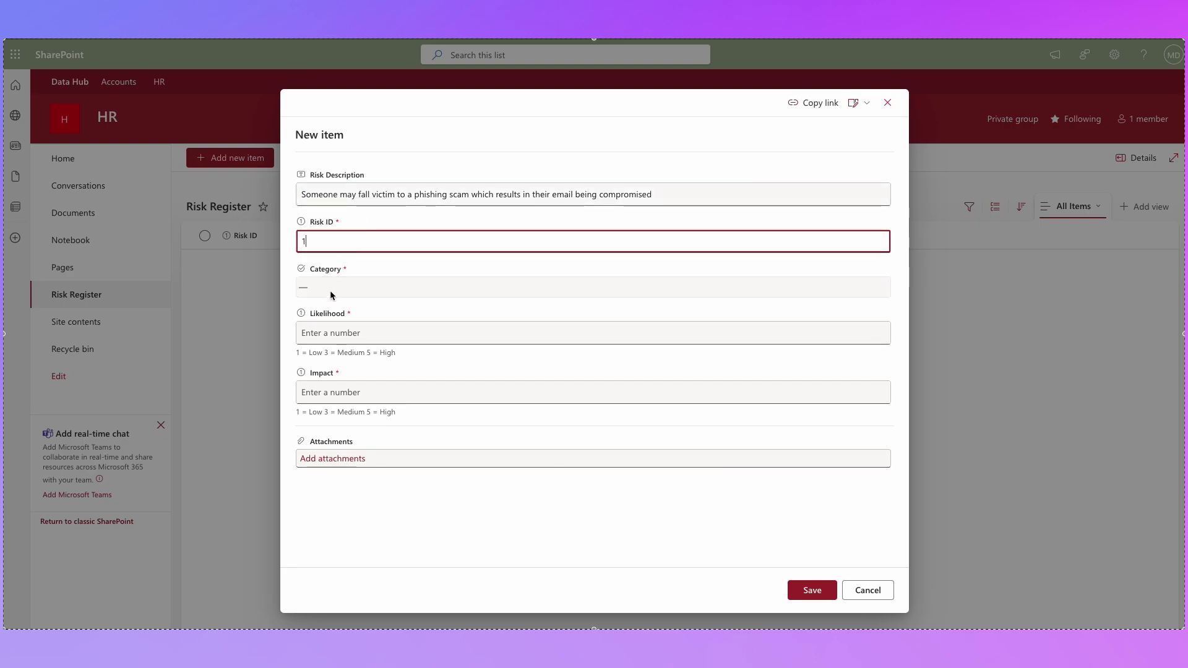
- Set the new item's Category to Email, Likelihood to 5 and Impact to 4, and save the item
click(327, 289)
click(335, 343)
click(343, 336)
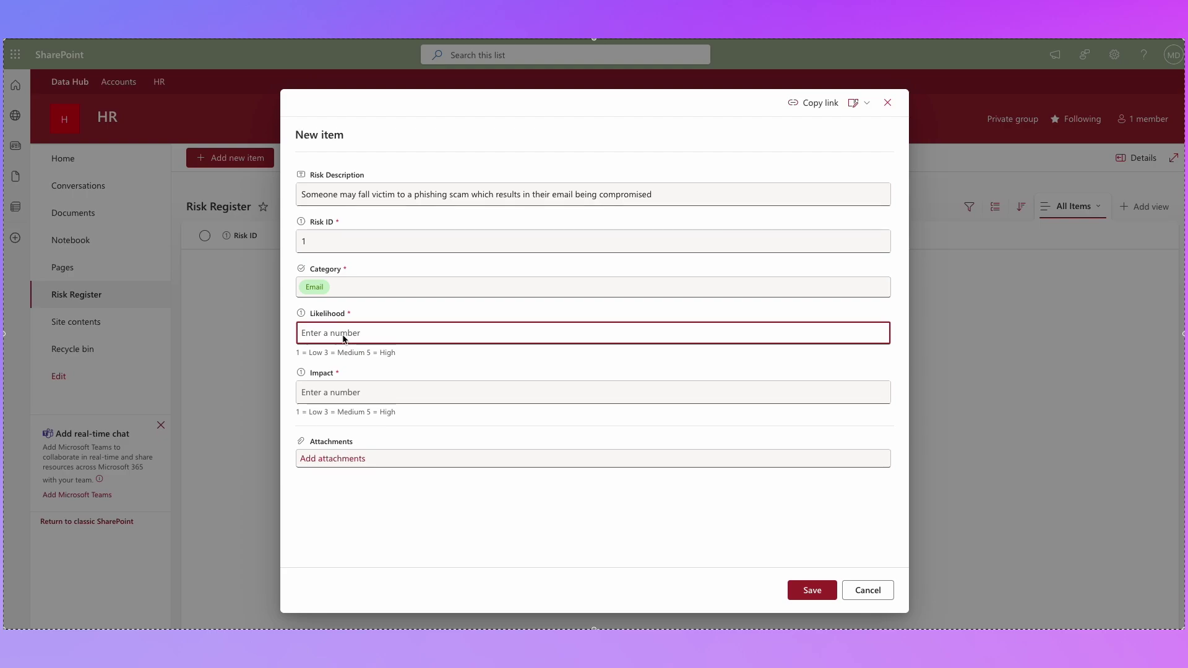
text(5)
click(353, 392)
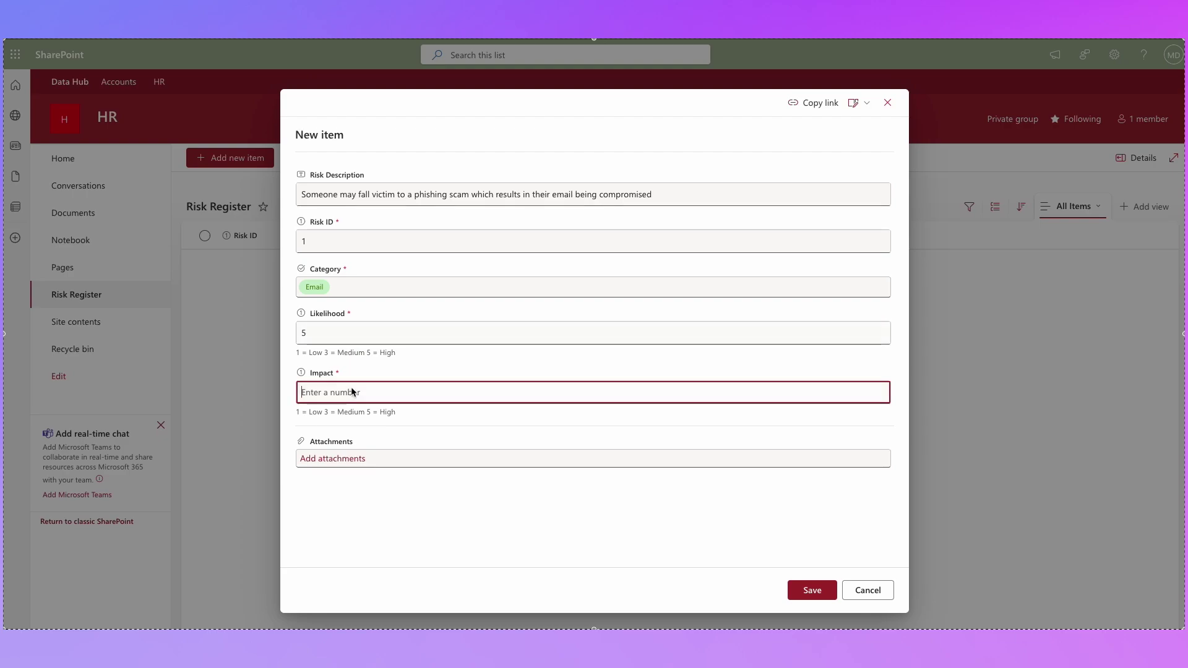
text(5)
click(363, 503)
click(344, 396)
key(BackSpace)
text(4)
click(339, 497)
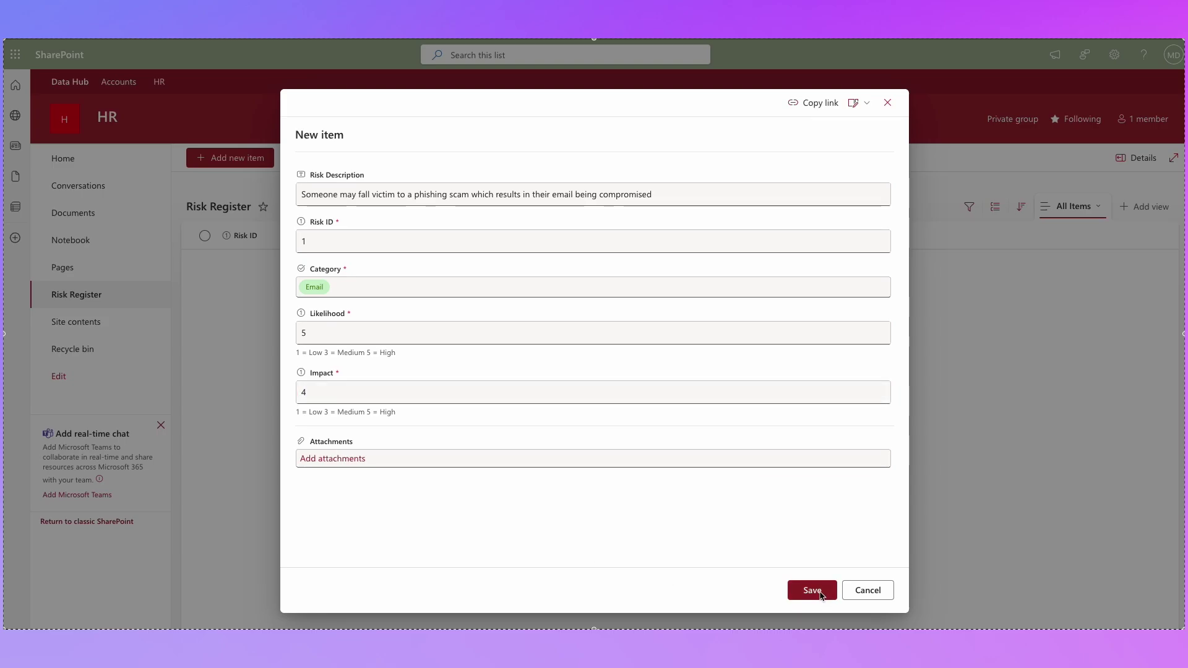
click(813, 591)
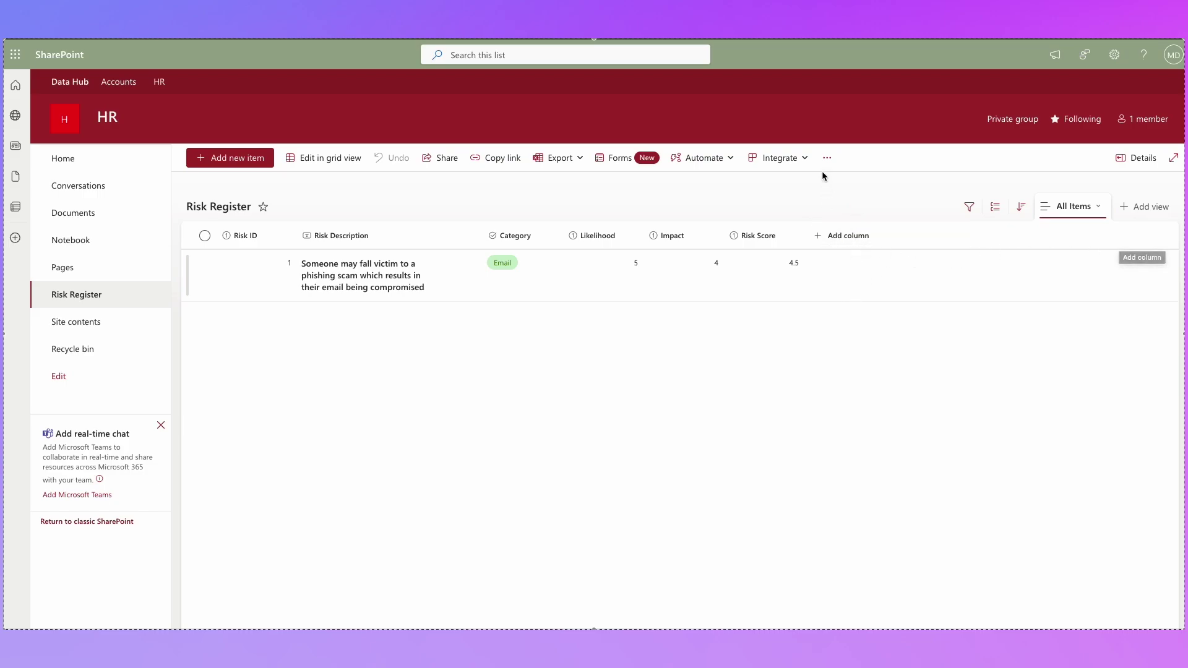
- Begin a new Multiple lines of text column for the list and name it Controls
click(849, 236)
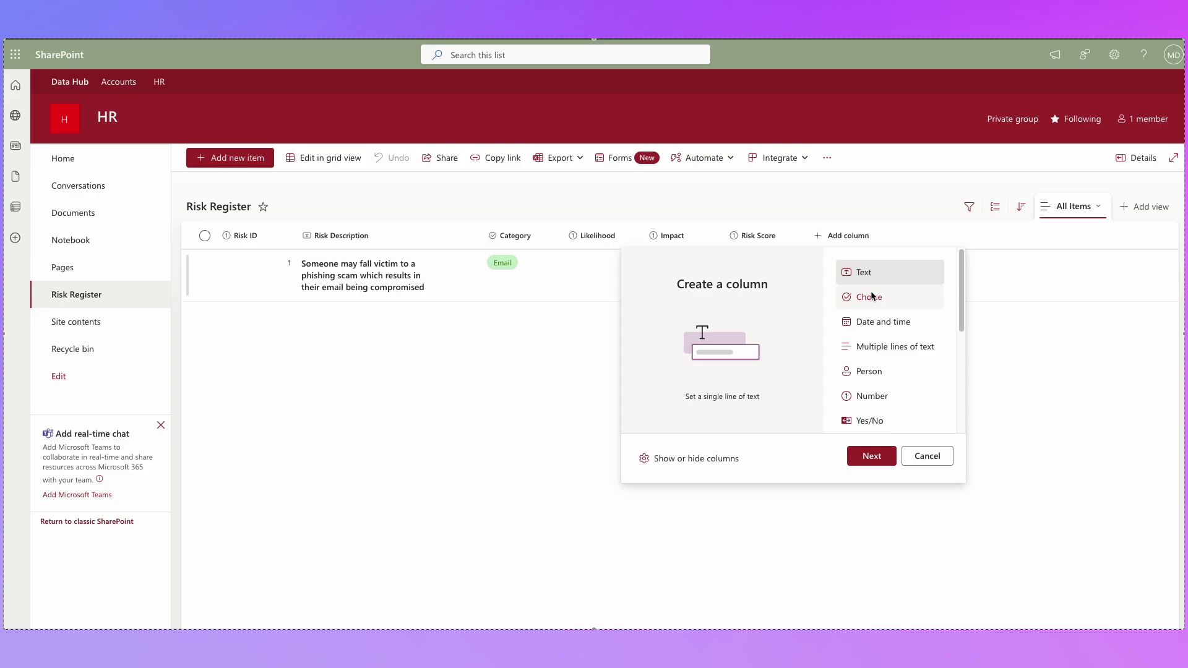
click(910, 348)
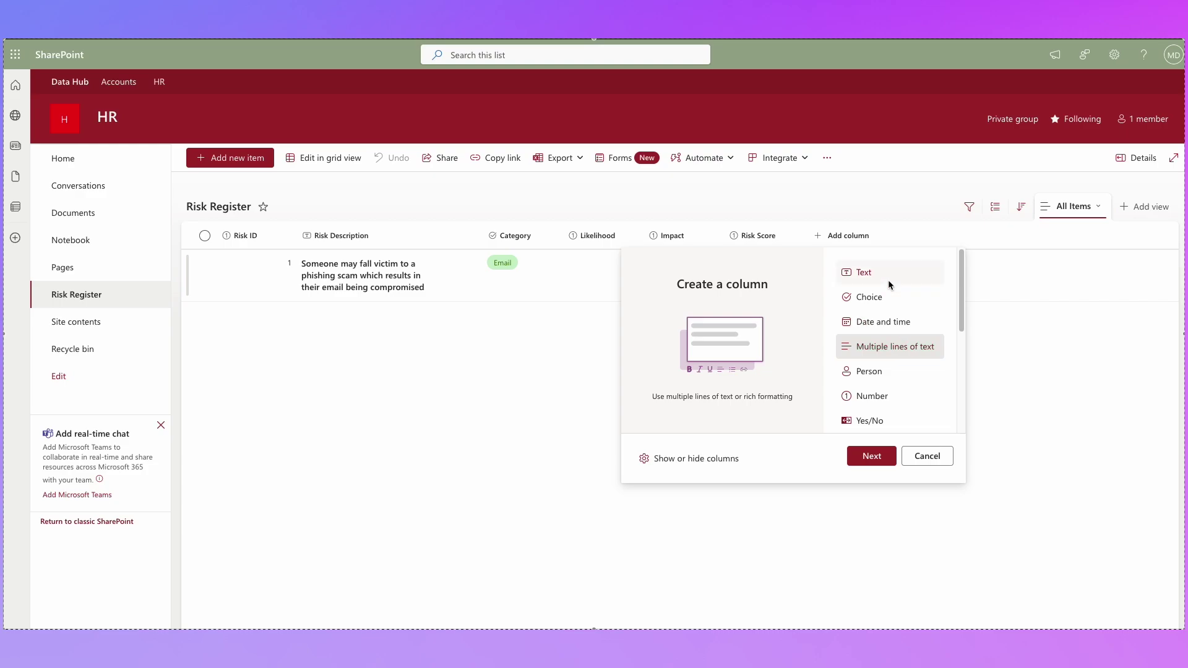
click(882, 460)
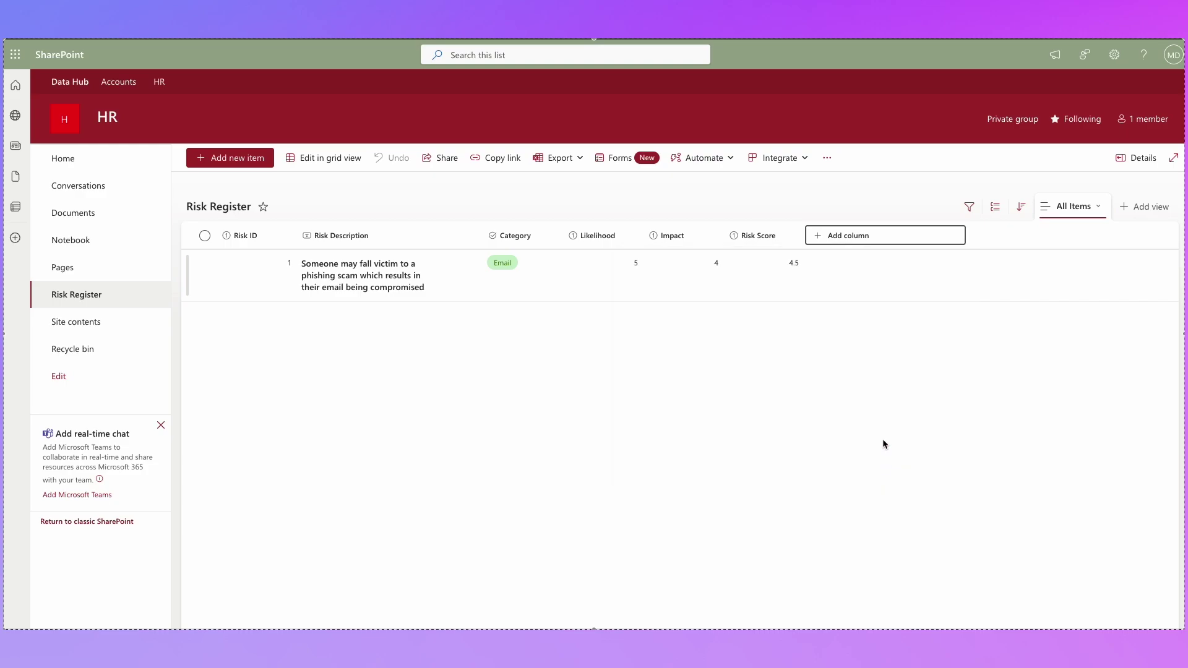
text(Controls)
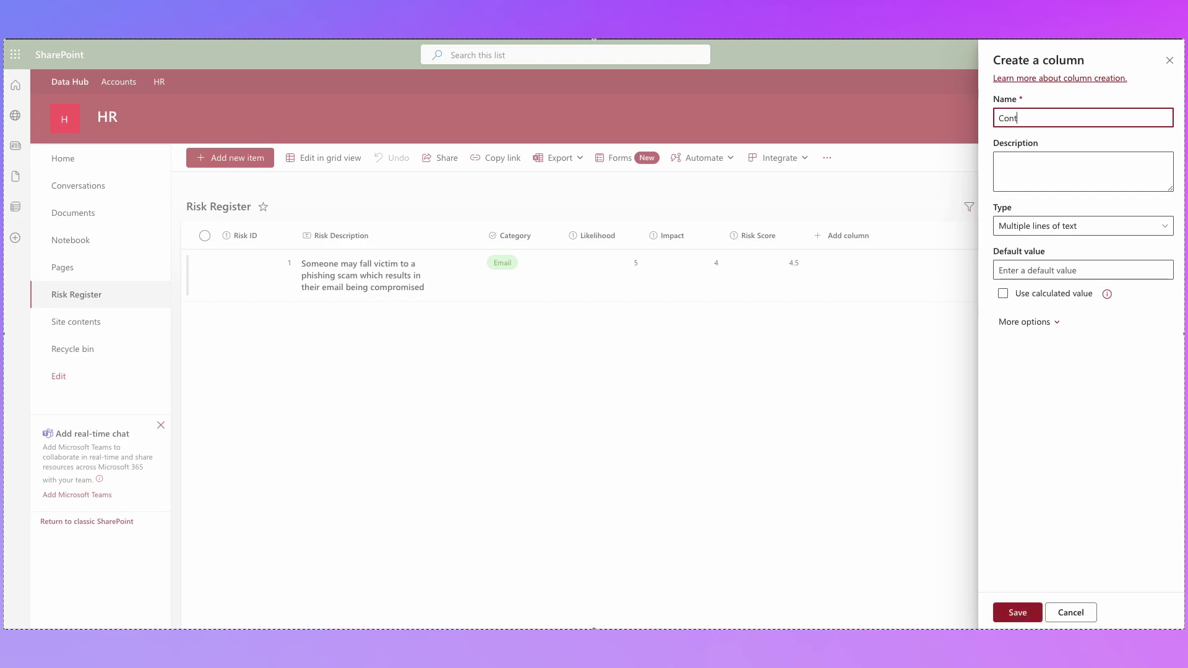
- Describe the column as "Detail the controls (i.e. security measures) that are currently in place to mitigate the risk." and save it
click(1075, 174)
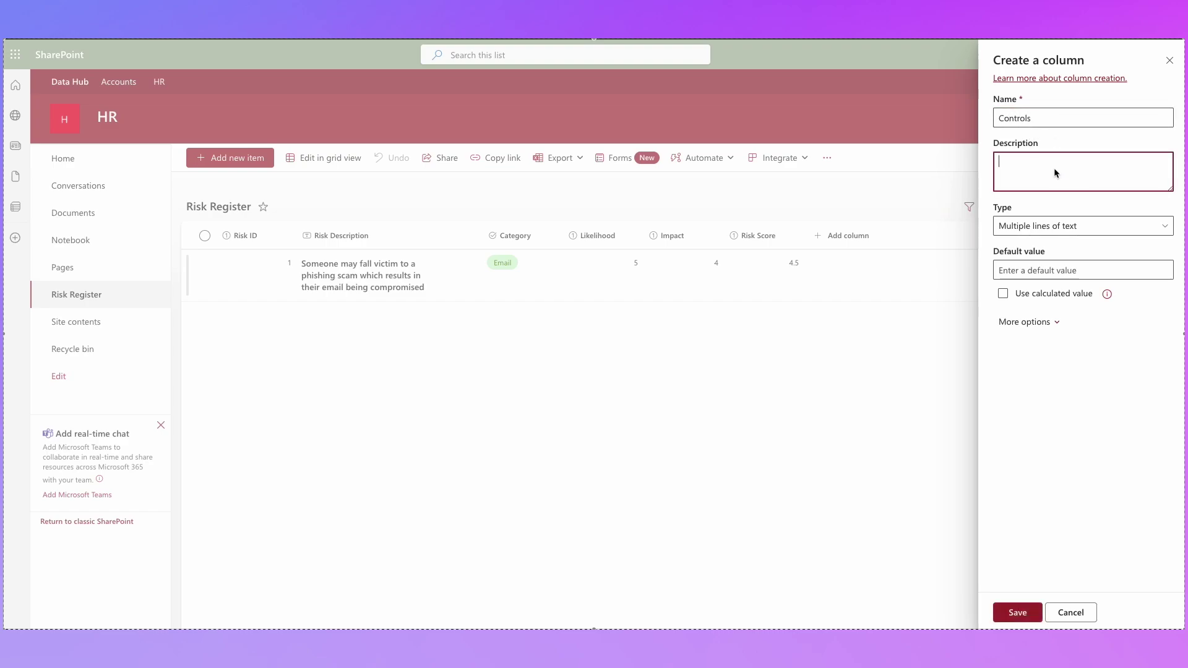
text(Detail the controls (e.)
key(BackSpace)
key(BackSpace)
text(i.e. security measures) that are currently in)
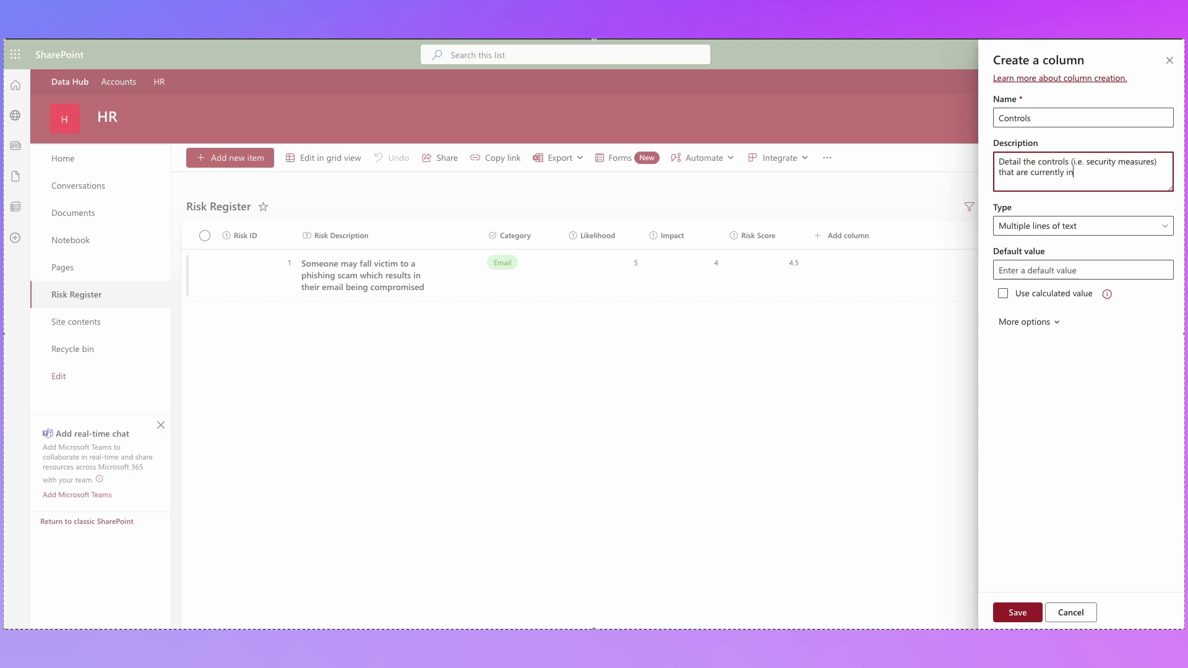
text( place to mitigate the risk.)
click(1025, 322)
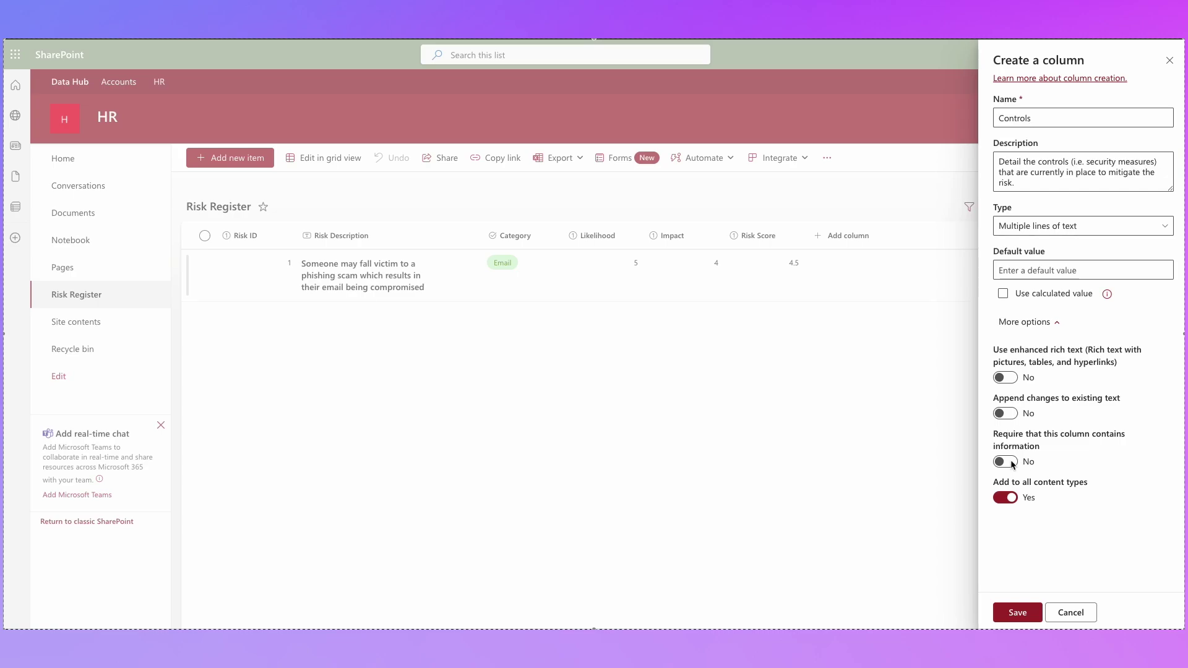
click(1016, 613)
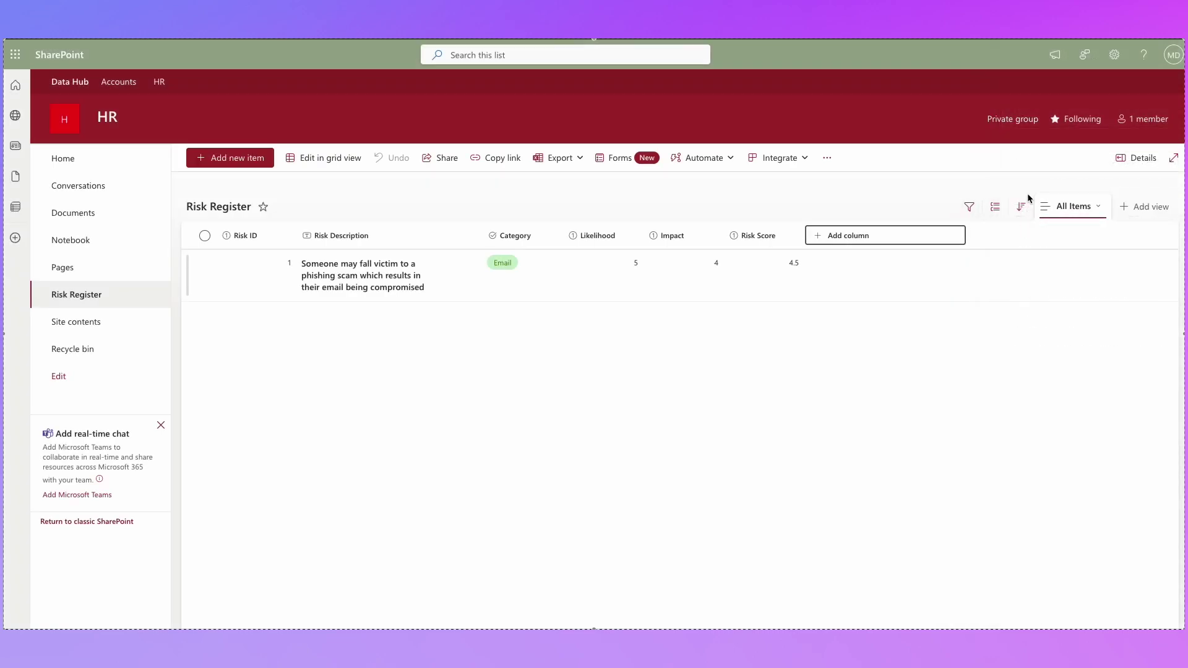
- Fill the phishing item's Controls with two lines: "End user security awareness training every quarter." and "Email security filter which detects phishing emails"
double_click(360, 270)
click(330, 492)
text(End user security awareness training every quarter. Email security filter which detects phishing emails)
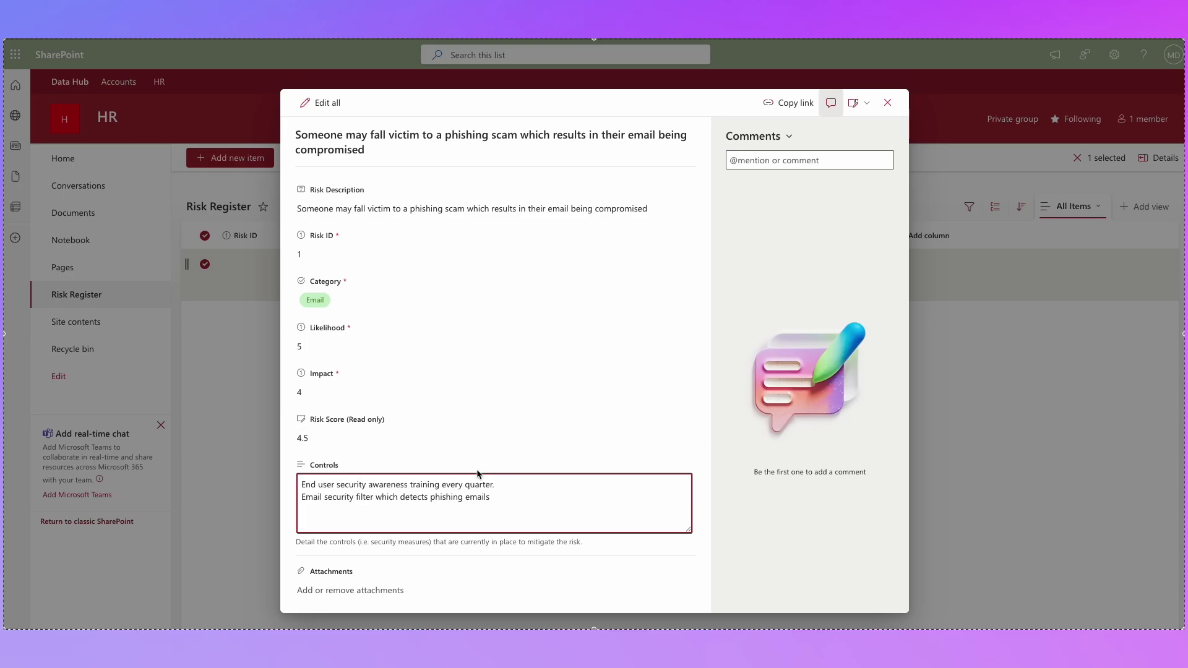
click(626, 392)
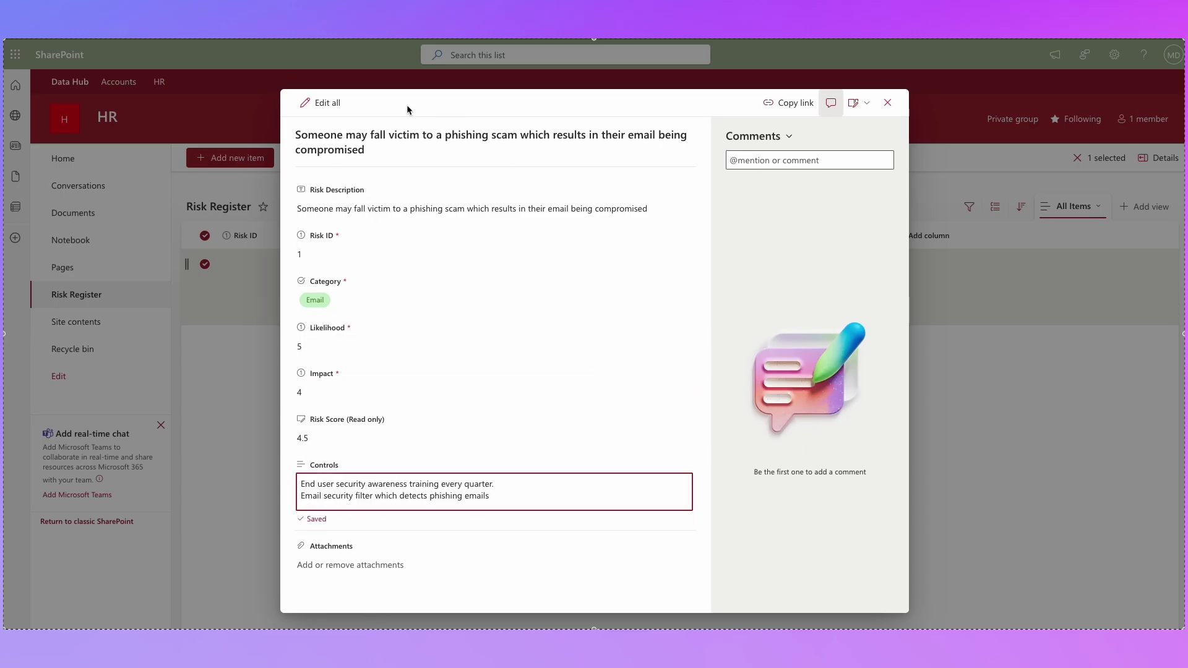
click(504, 433)
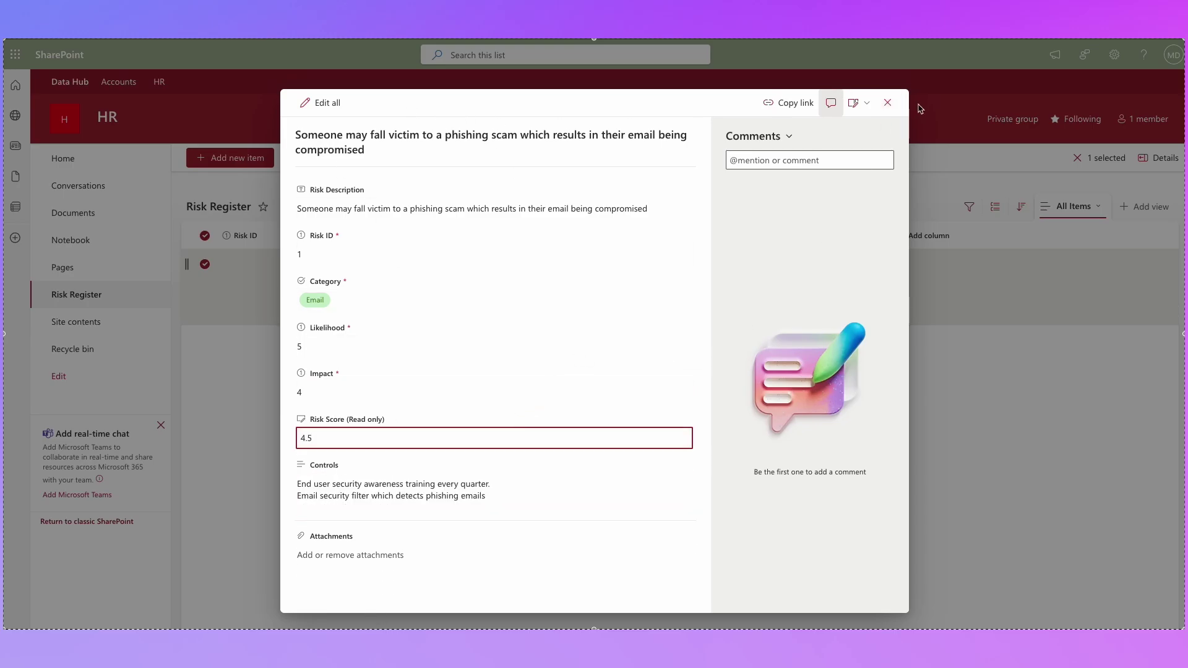
click(889, 103)
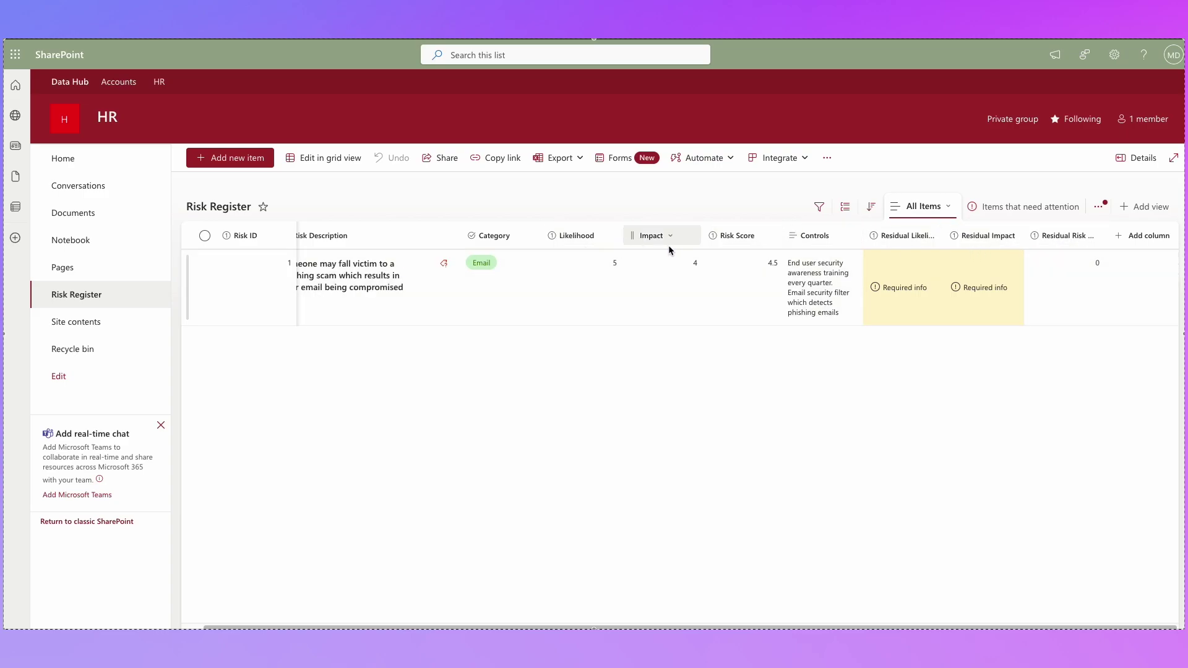
- Add a Multiple lines of text column named Notes to the Risk Register list and save it
click(1130, 235)
click(1130, 235)
click(1136, 237)
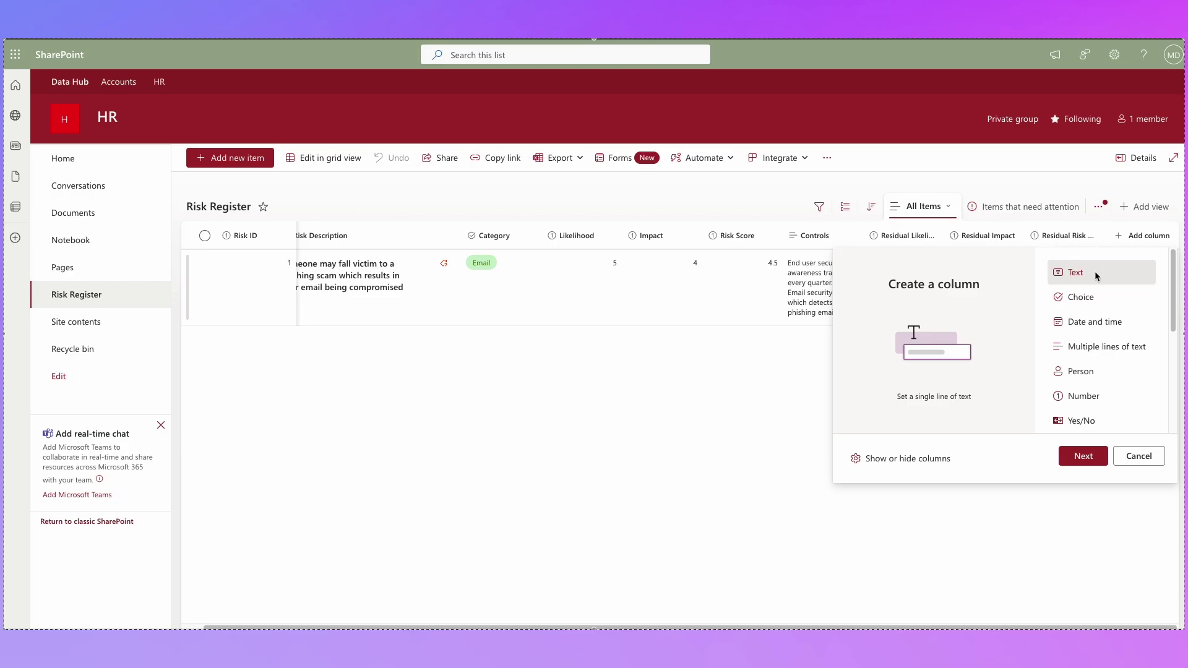
click(1084, 456)
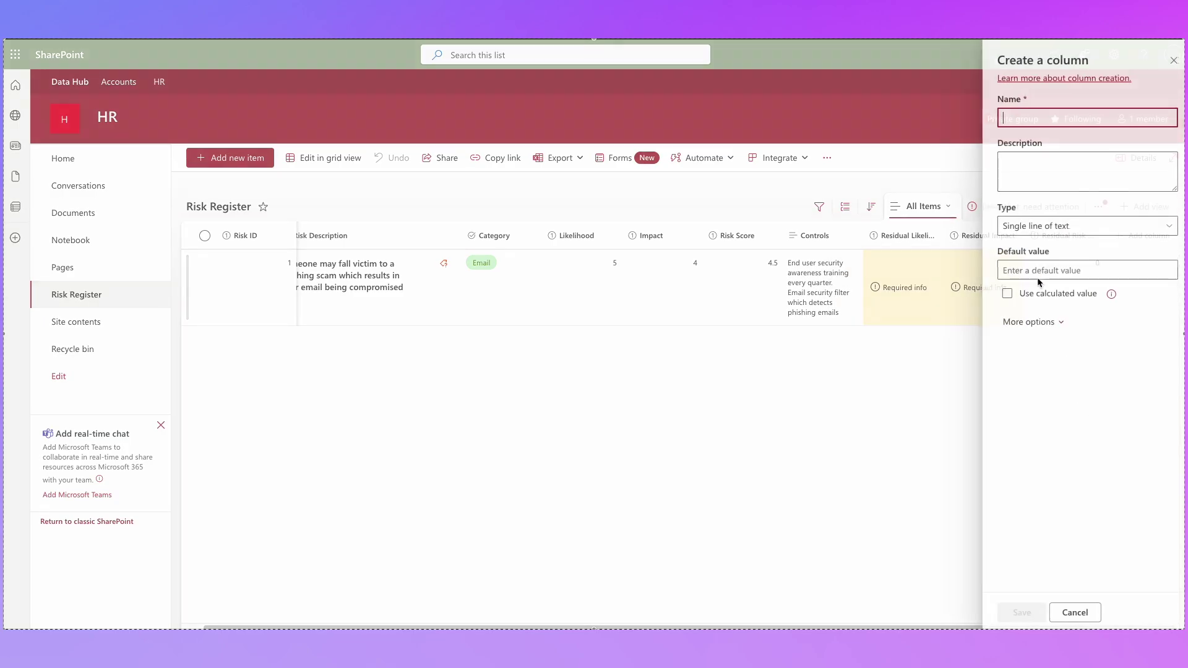
text(N)
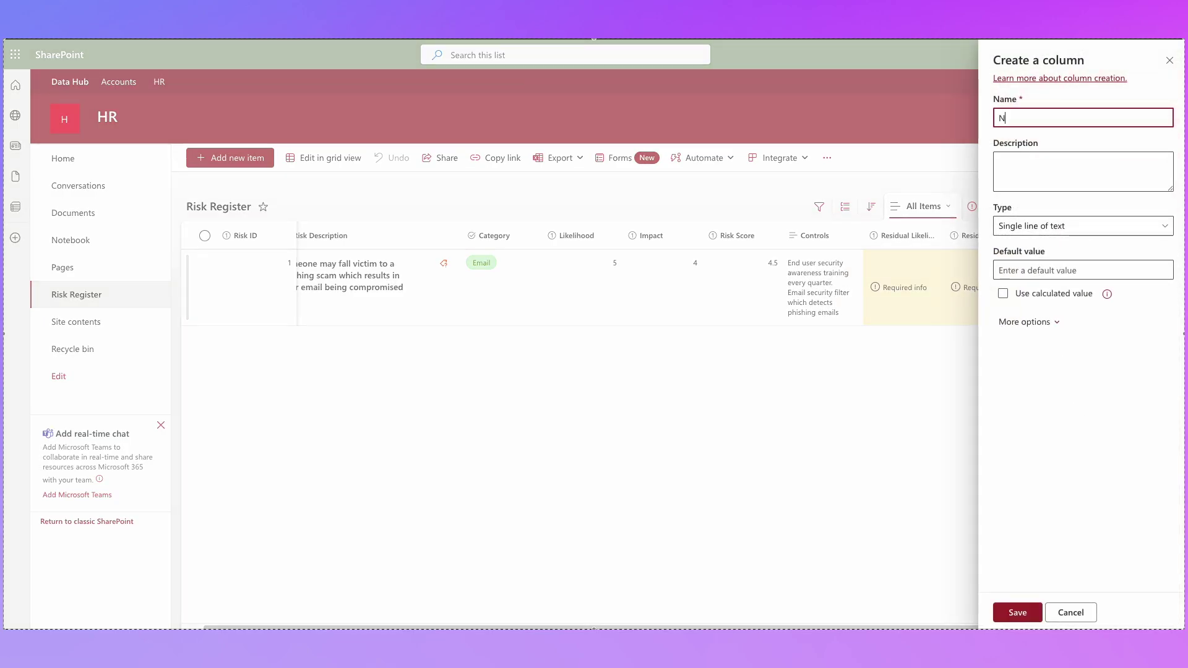
text(otes)
click(1059, 226)
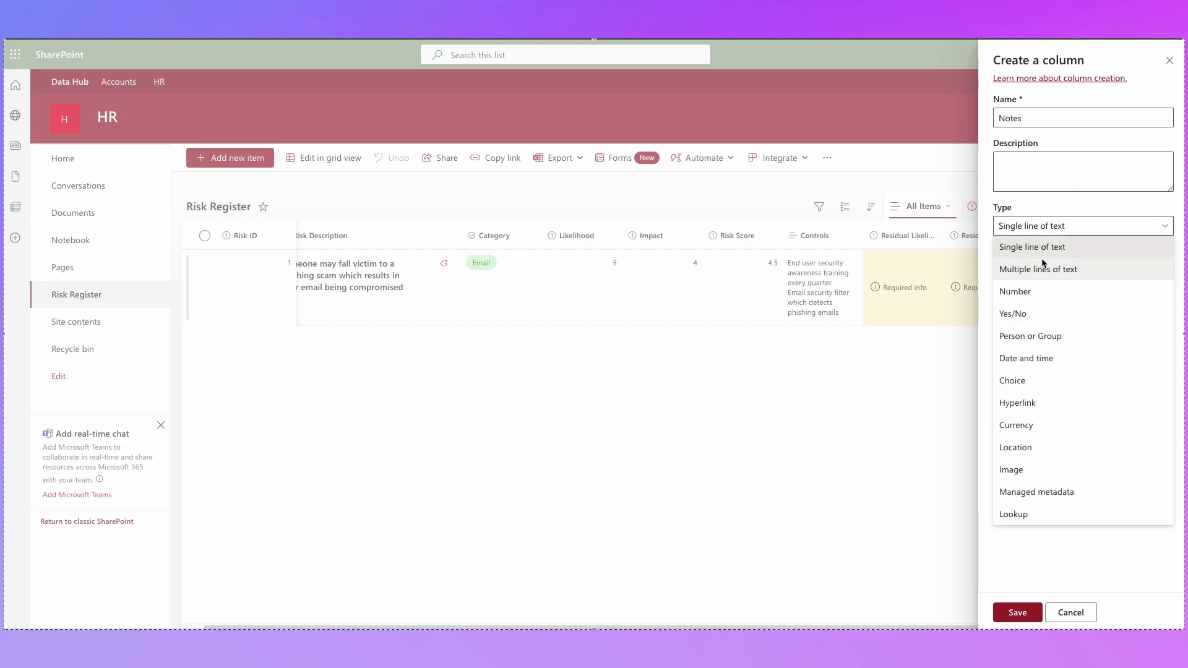
click(1062, 270)
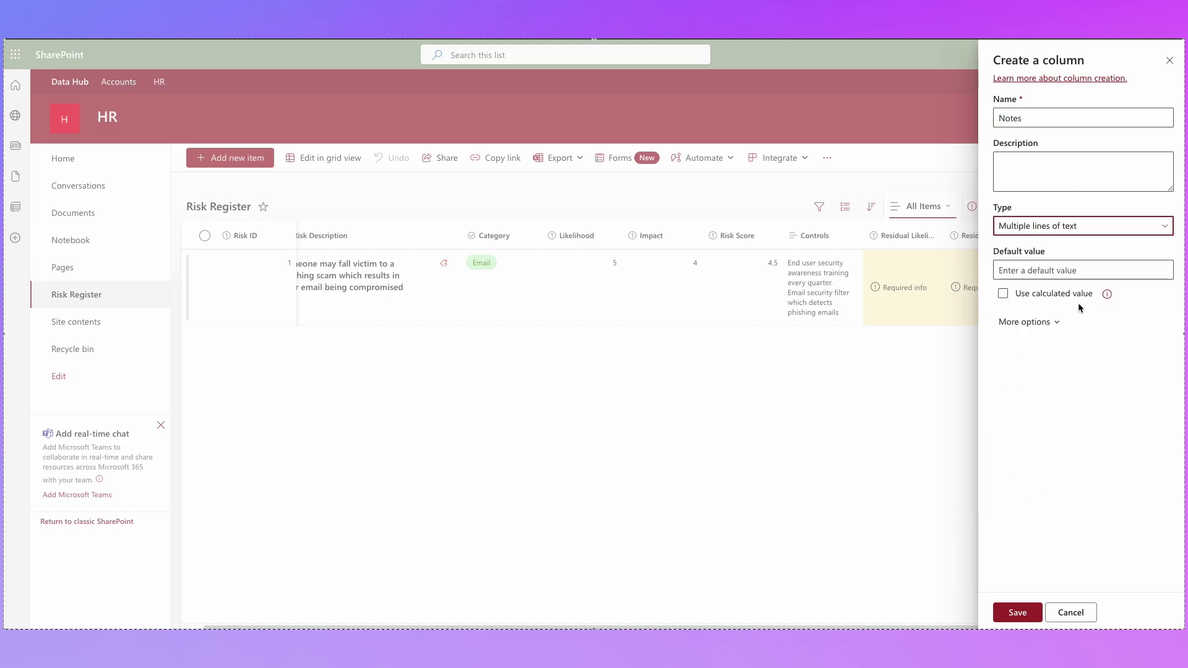
click(1029, 322)
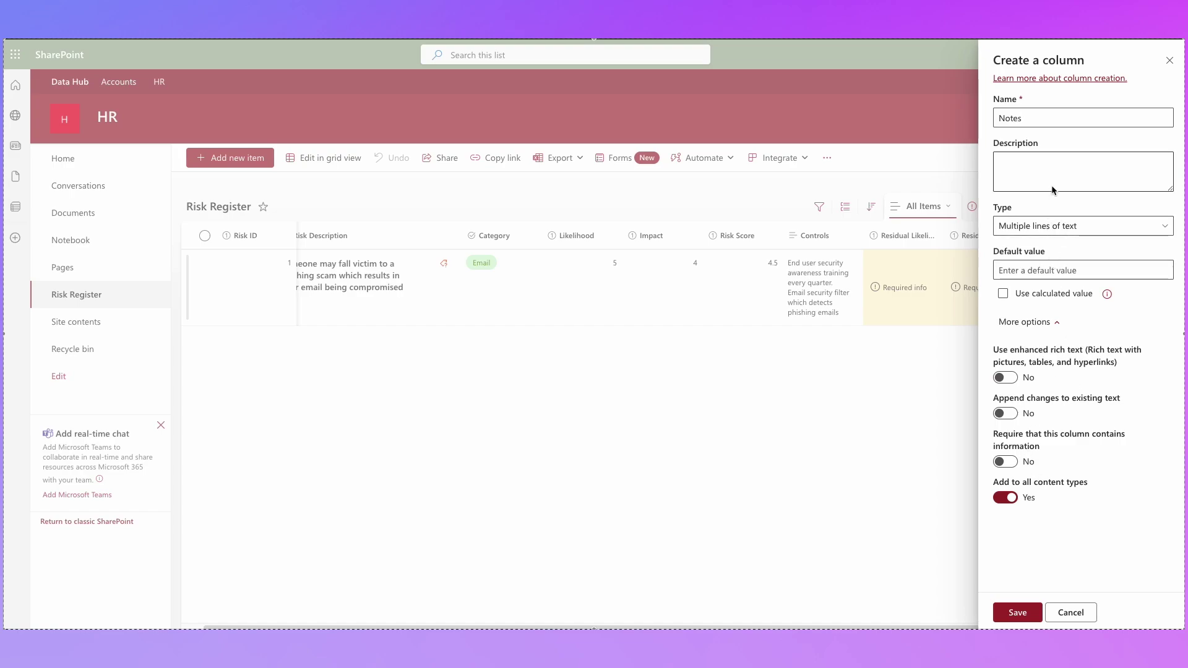
click(1018, 613)
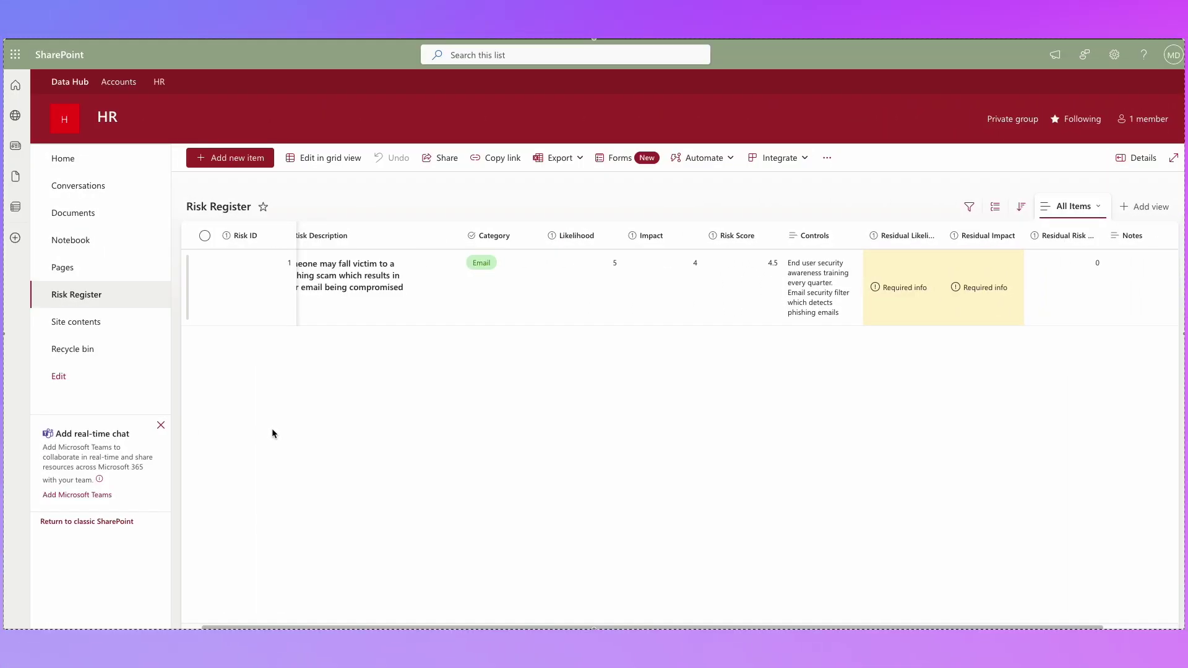
- Delete the phishing risk item from the list
click(206, 266)
click(659, 158)
click(589, 371)
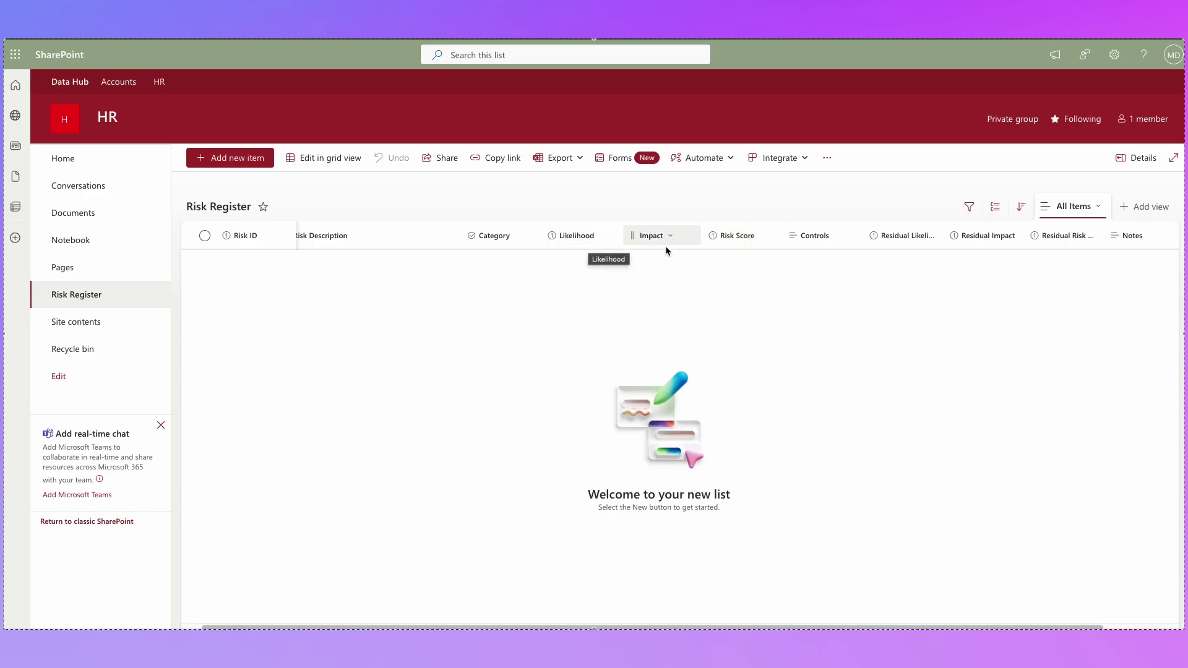
- Open the formatting of the Risk Score column and begin a new conditional formatting rule
click(761, 239)
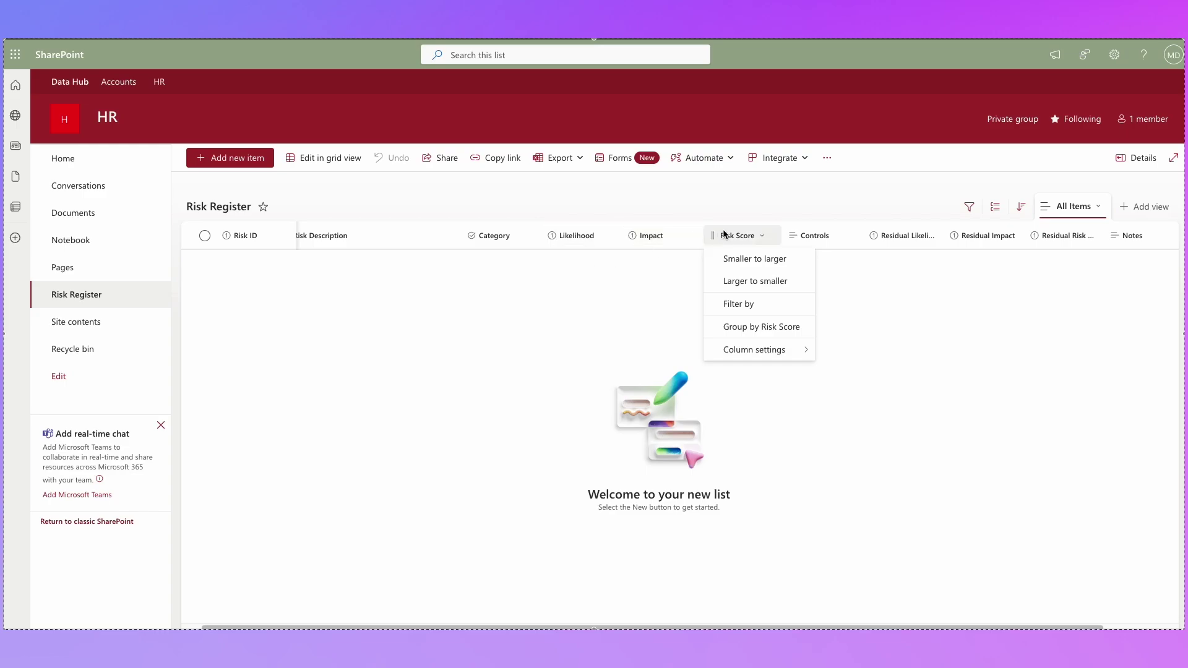
click(762, 236)
click(762, 238)
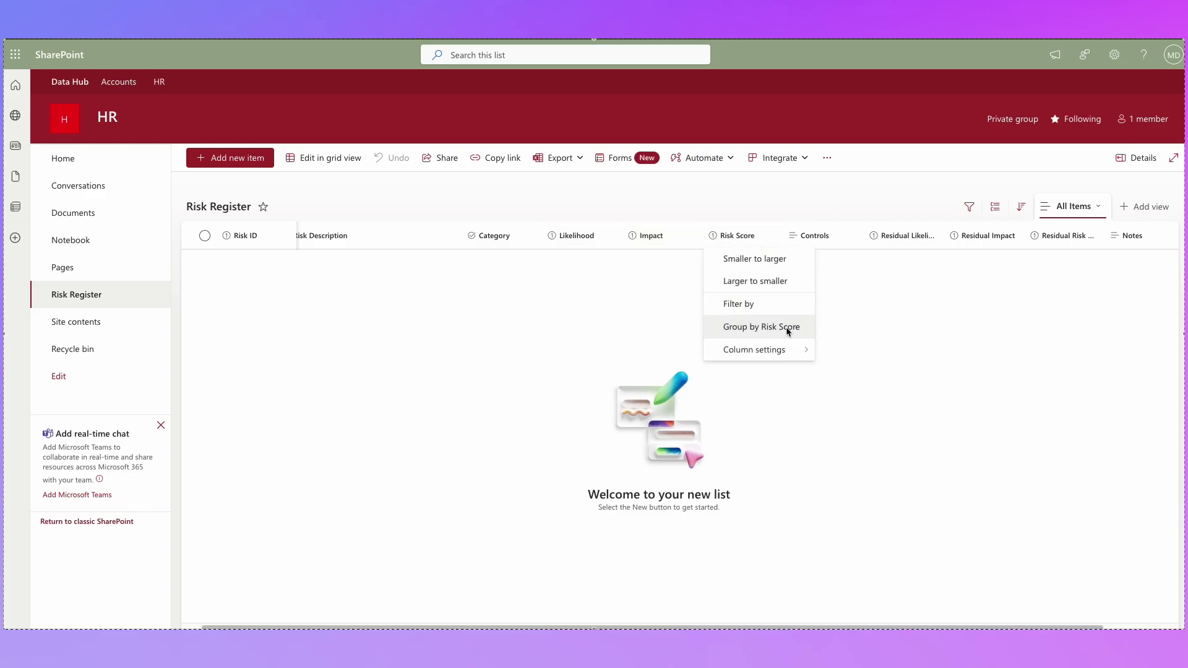
click(779, 352)
click(885, 373)
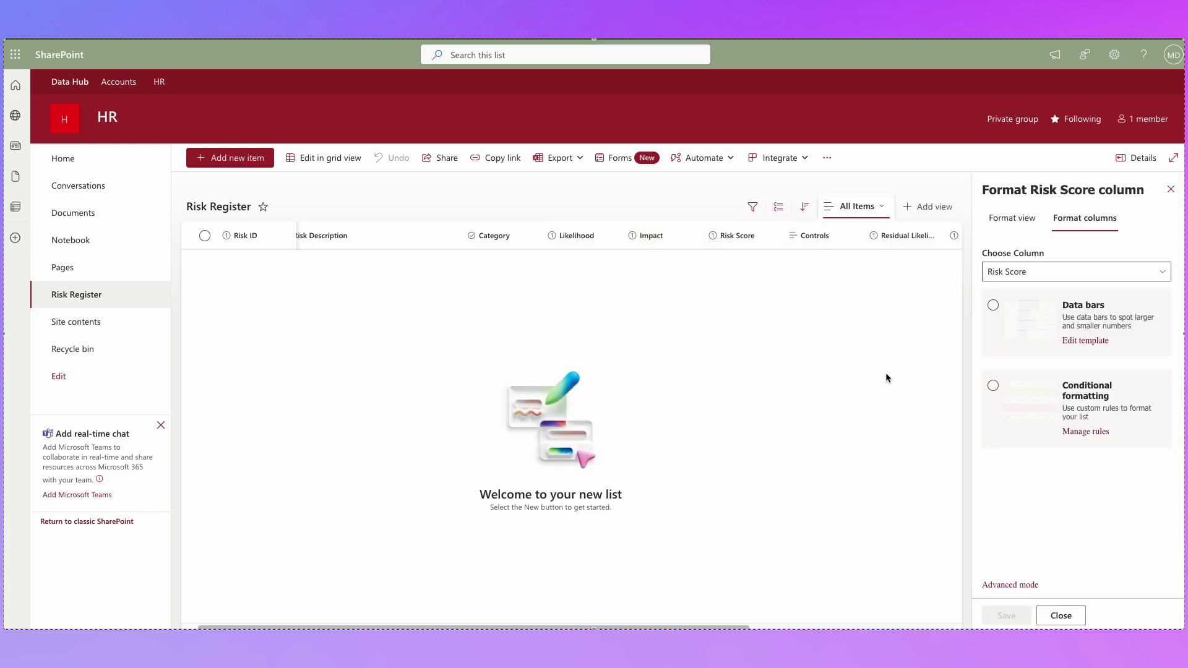
click(991, 387)
click(1011, 307)
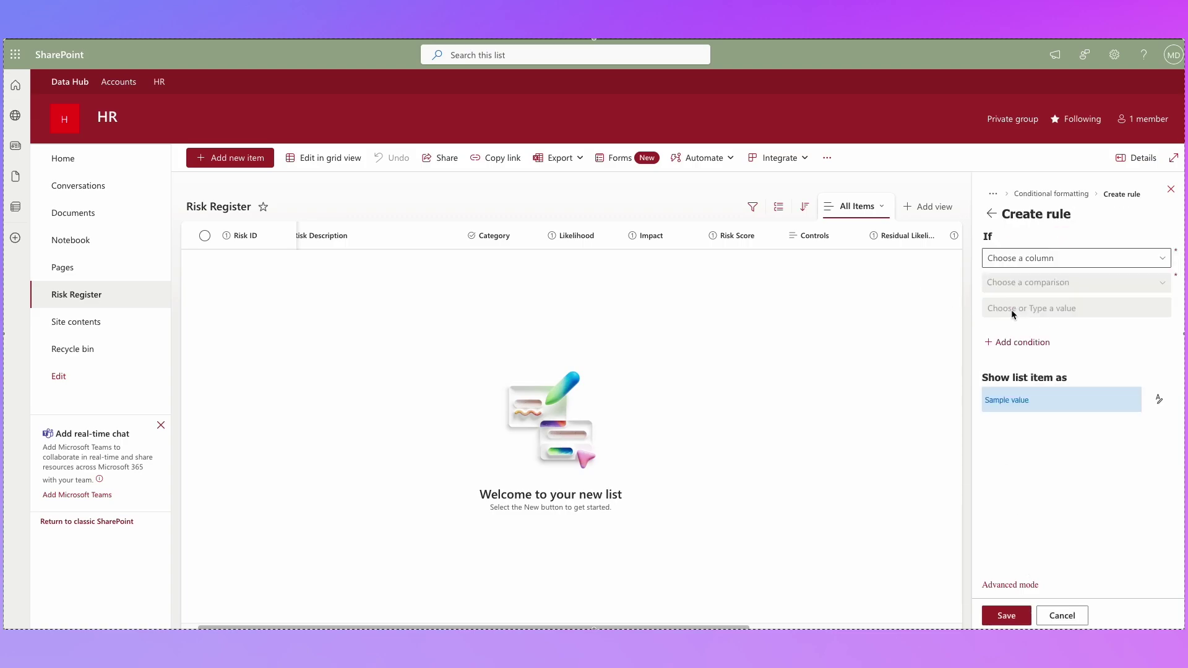
- Set the rule to fill values in red when Risk Score is greater than 4, and save it
click(1073, 259)
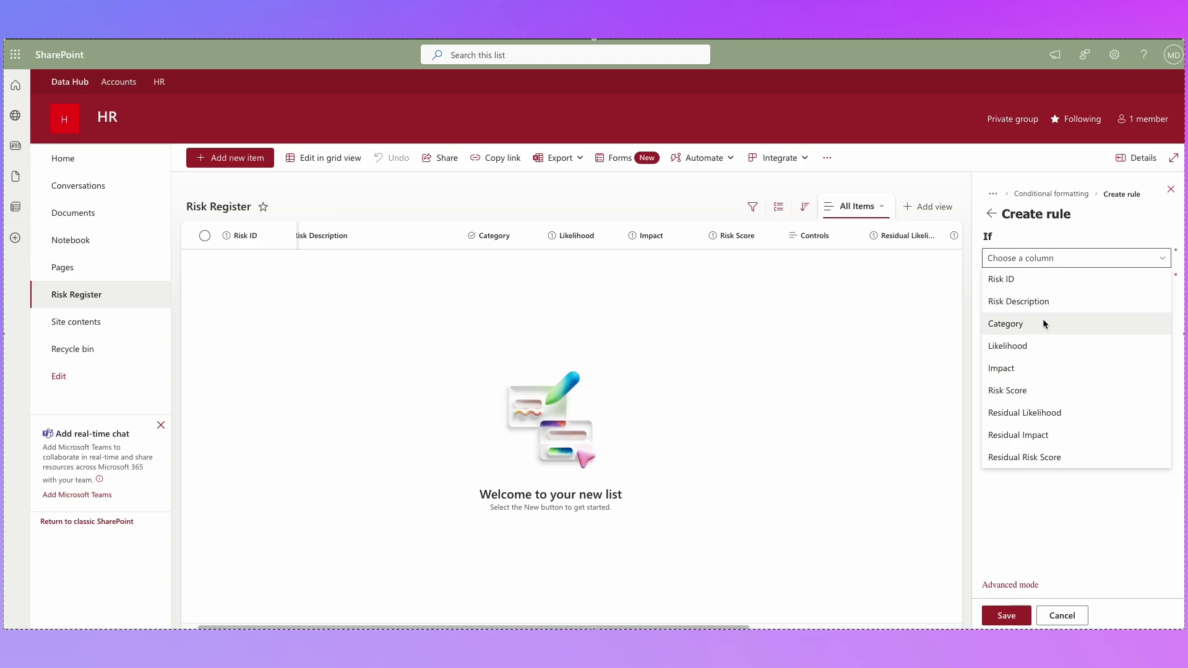
click(1009, 394)
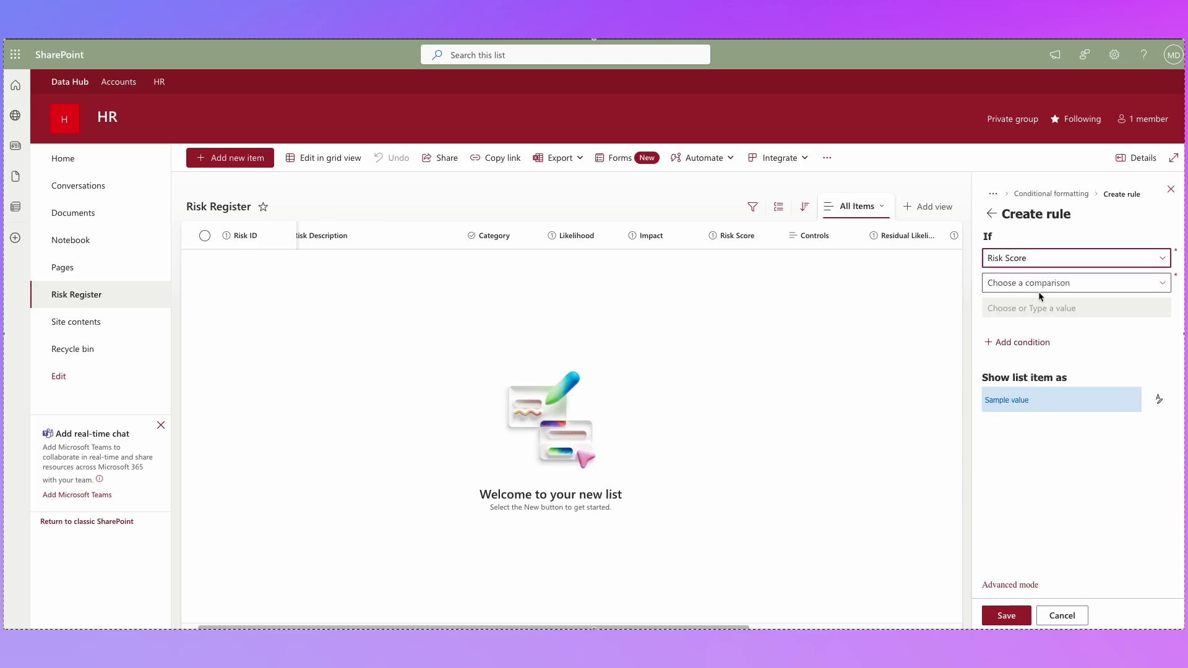
click(1040, 288)
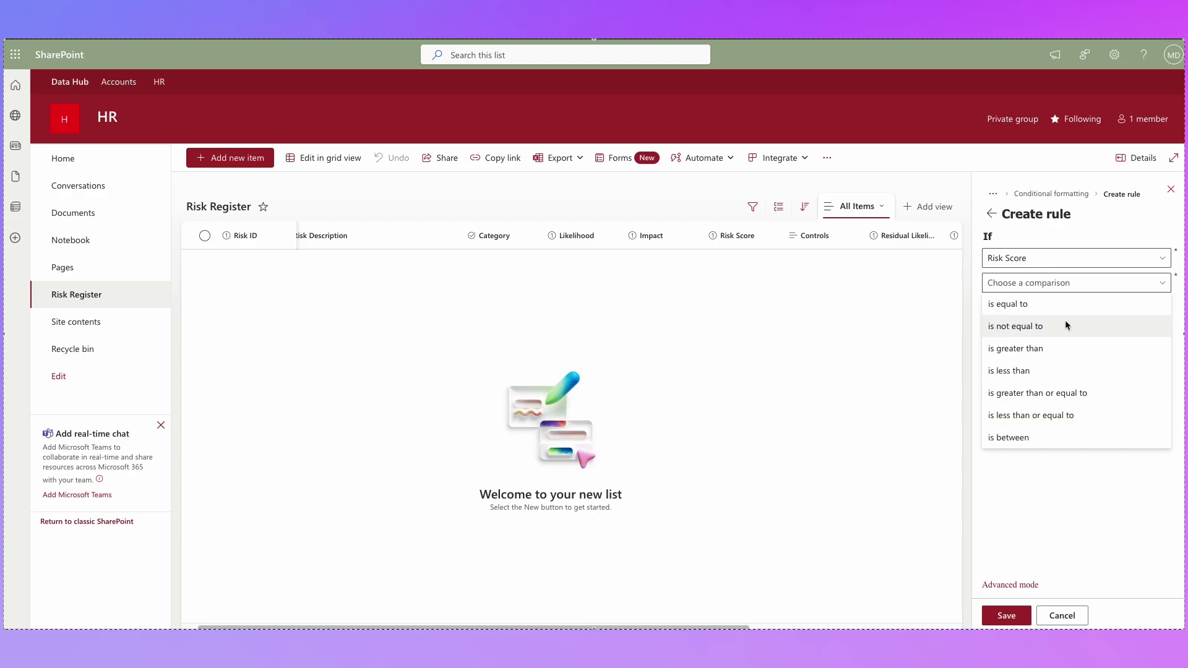
click(1045, 303)
click(1029, 282)
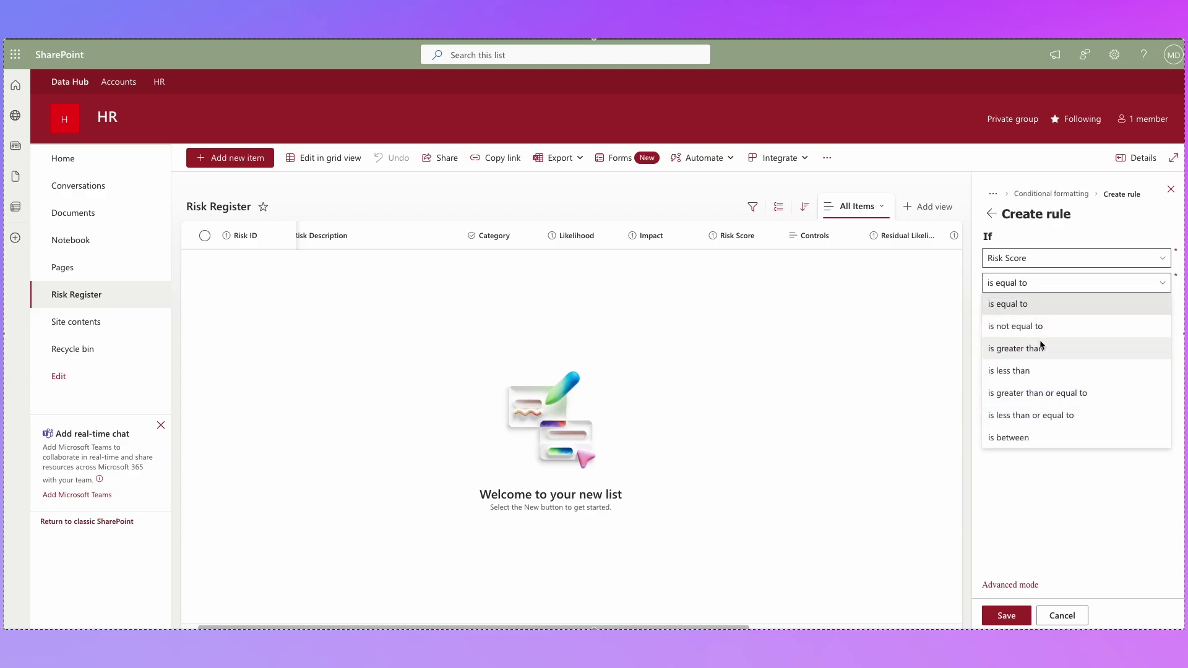
click(1039, 347)
click(1011, 307)
text(4)
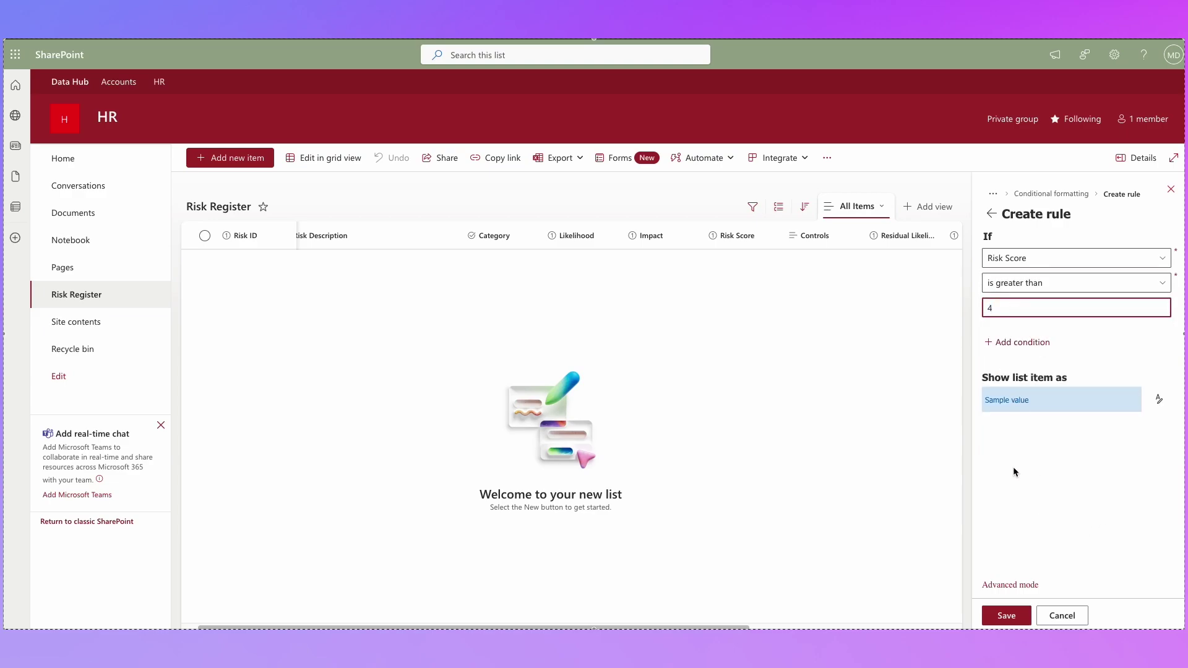
click(1018, 448)
click(1159, 399)
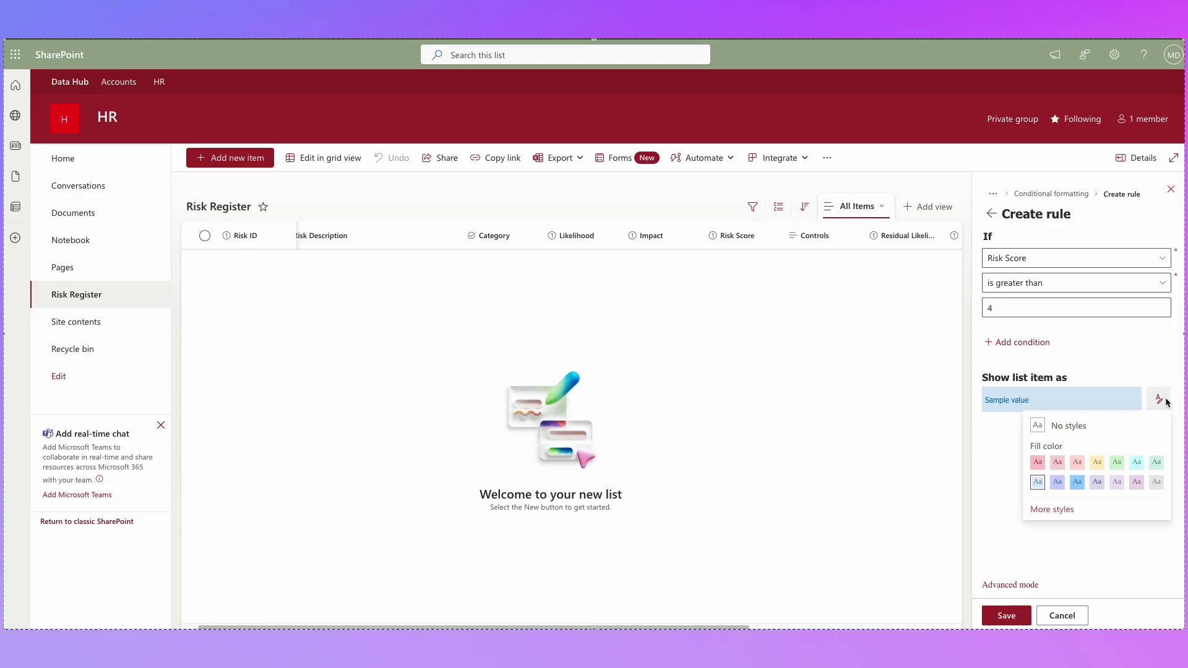
click(1040, 464)
key(Return)
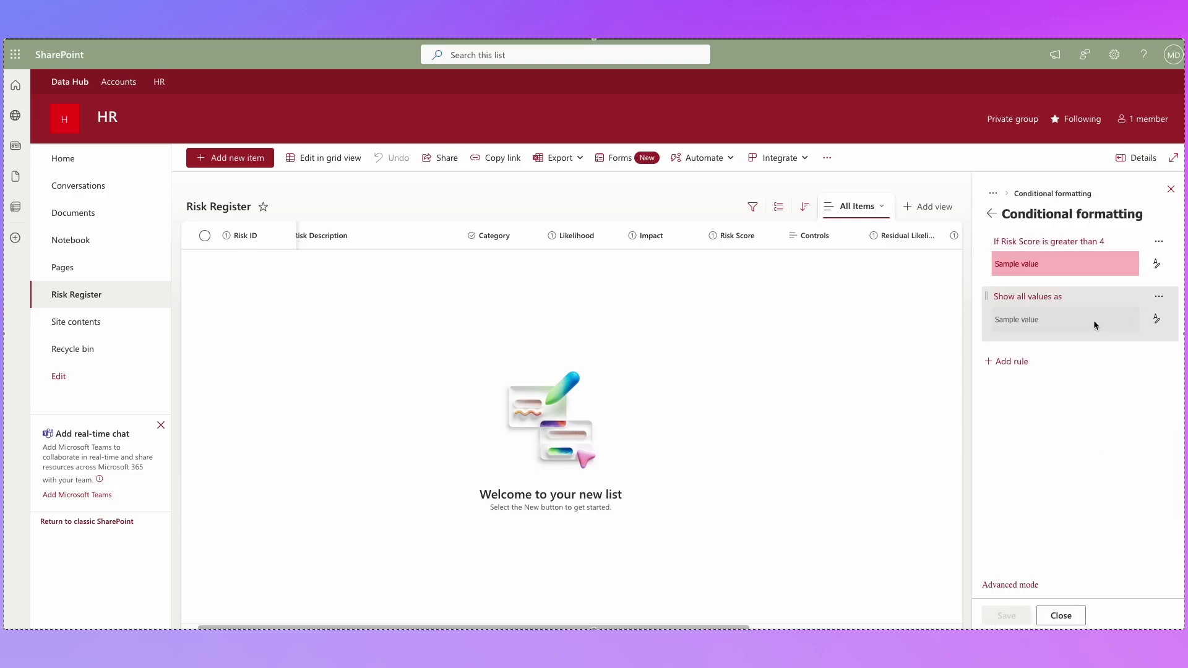
- Add a second rule that shows values in green when Risk Score is less than 2, and save it
click(1006, 362)
click(1025, 257)
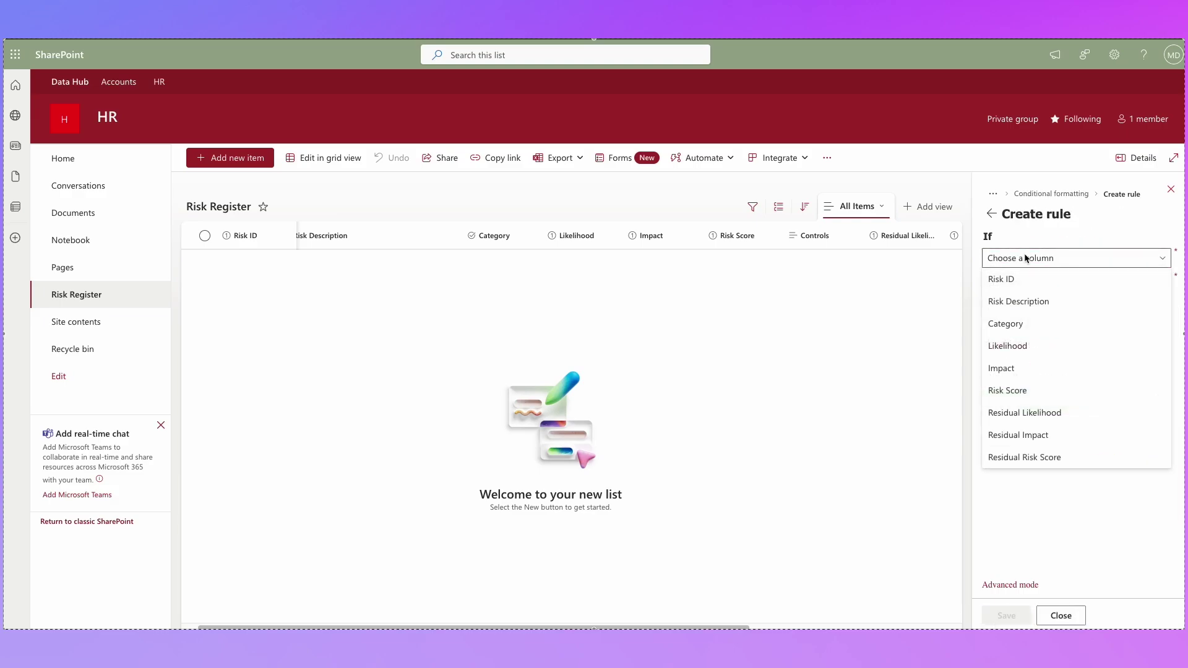
click(1007, 390)
click(1015, 308)
text(2)
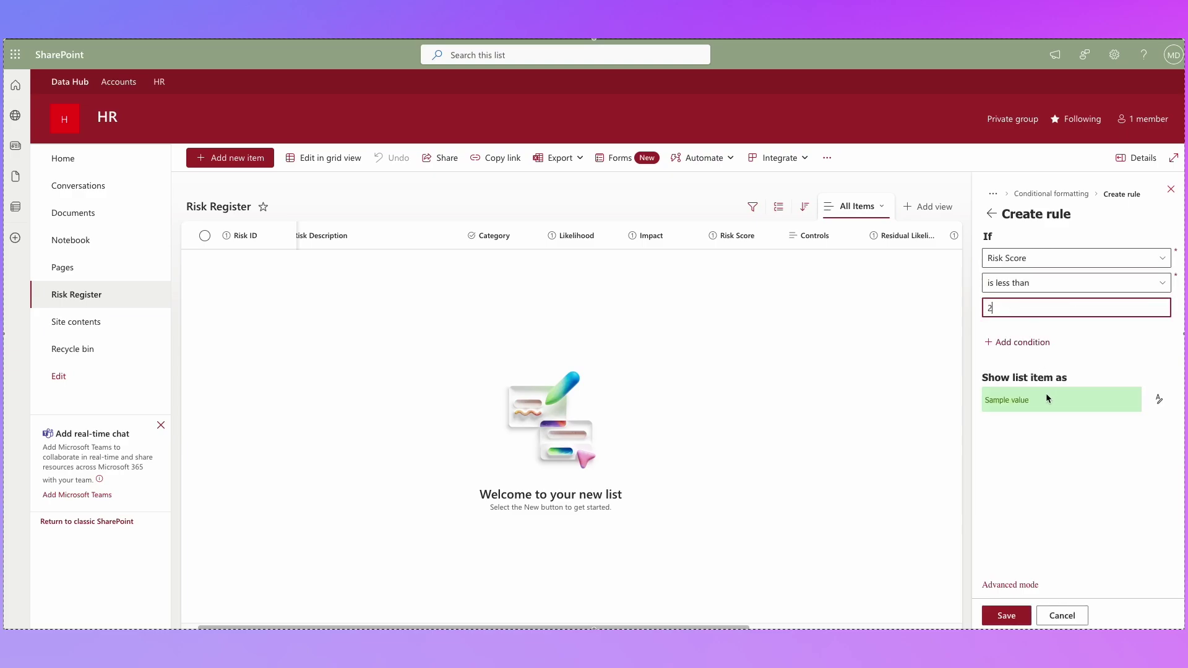
click(1008, 618)
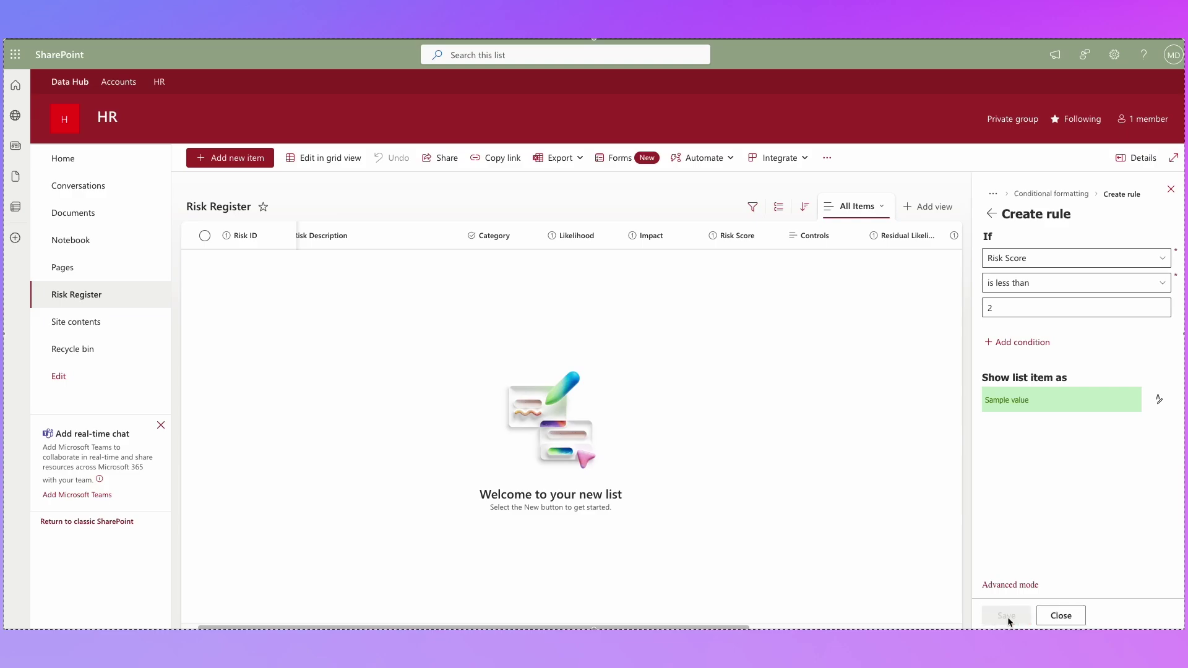
- Begin a third rule with yellow fill and the condition that Risk Score is equal to 2
click(1008, 259)
click(1063, 538)
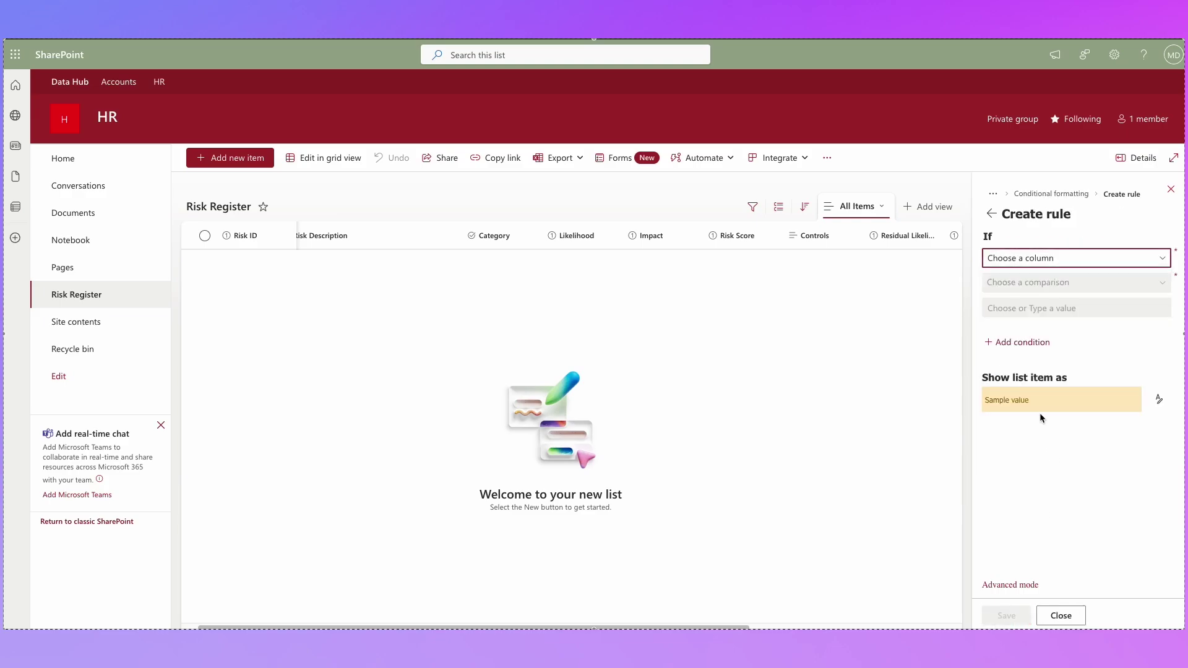
click(1019, 258)
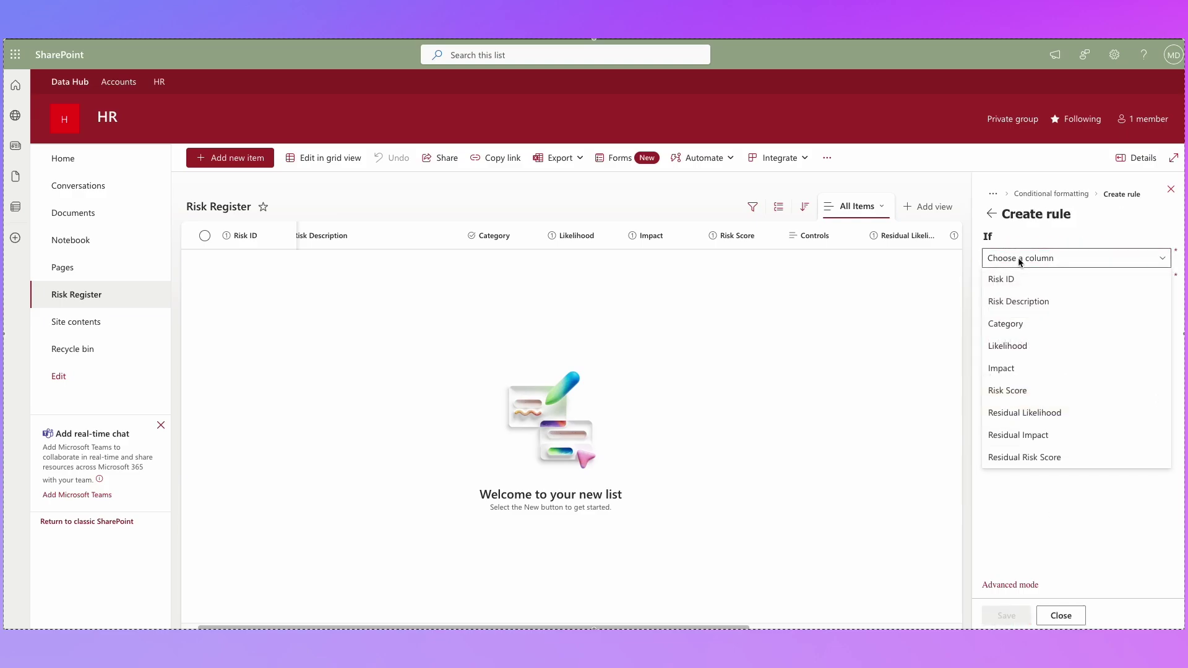
click(1040, 390)
click(1037, 284)
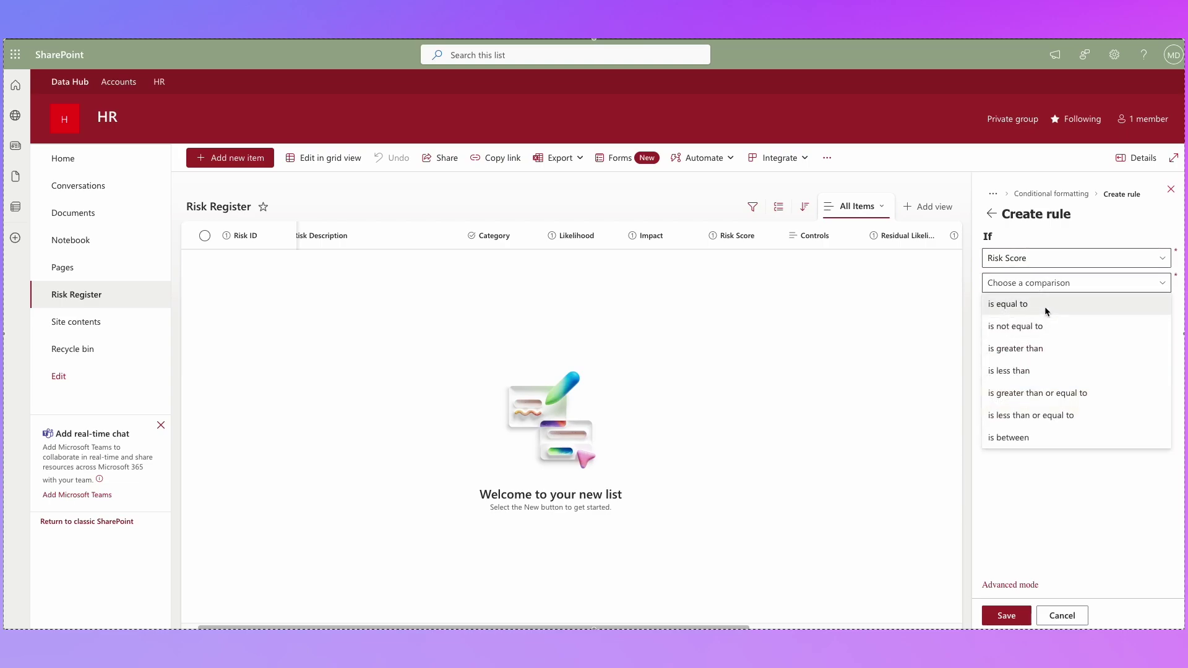
click(1045, 305)
click(1044, 308)
text(2)
- Add an "Or if" condition to the yellow rule that Risk Score is greater than 2
click(1043, 345)
click(1020, 359)
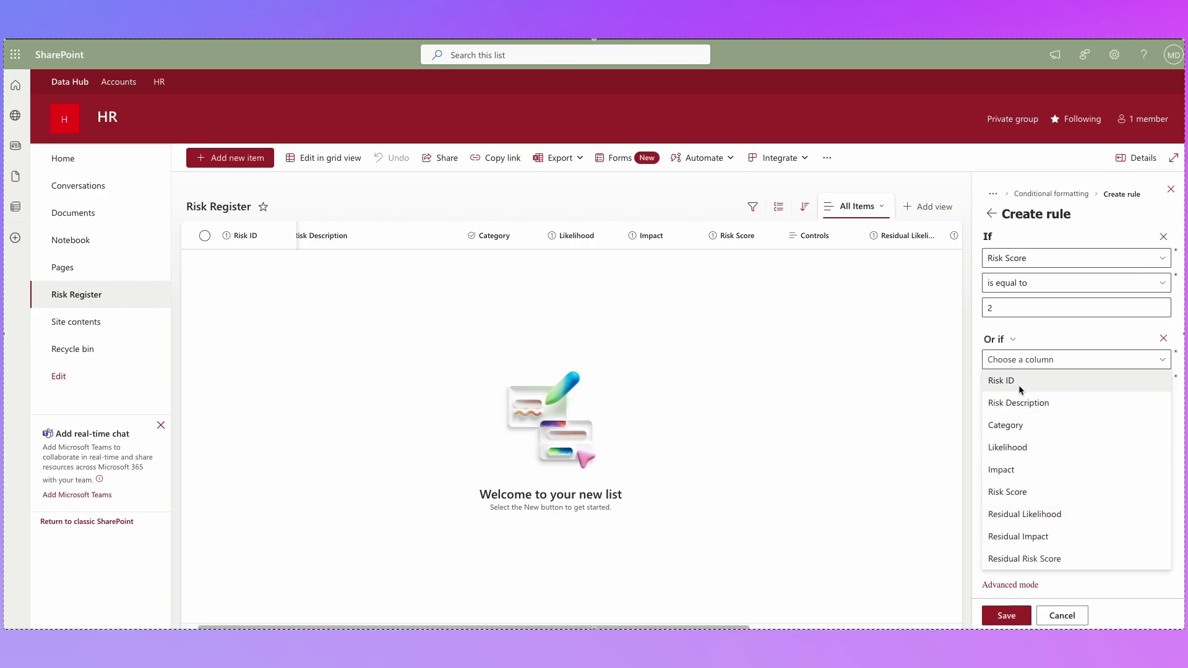
click(1030, 489)
click(1014, 385)
click(1011, 417)
click(1011, 410)
text(2)
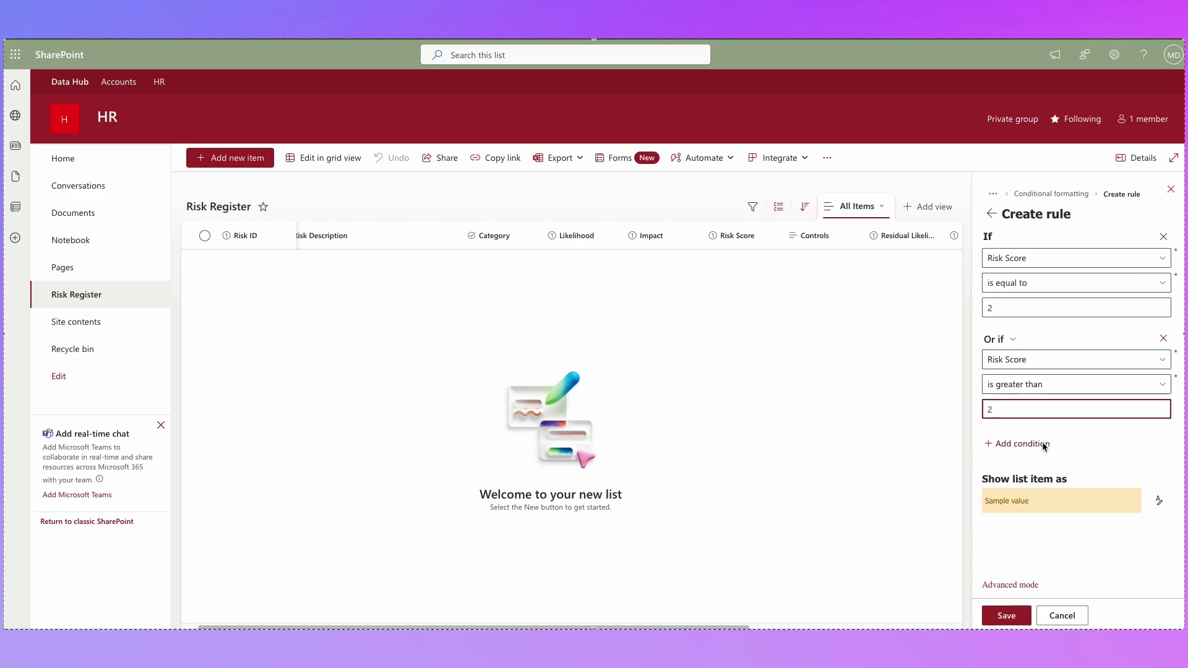
- Add an "And if" condition that Risk Score is less than 4.5, save the yellow rule and close the column formatting
click(1020, 444)
click(1021, 447)
click(1008, 481)
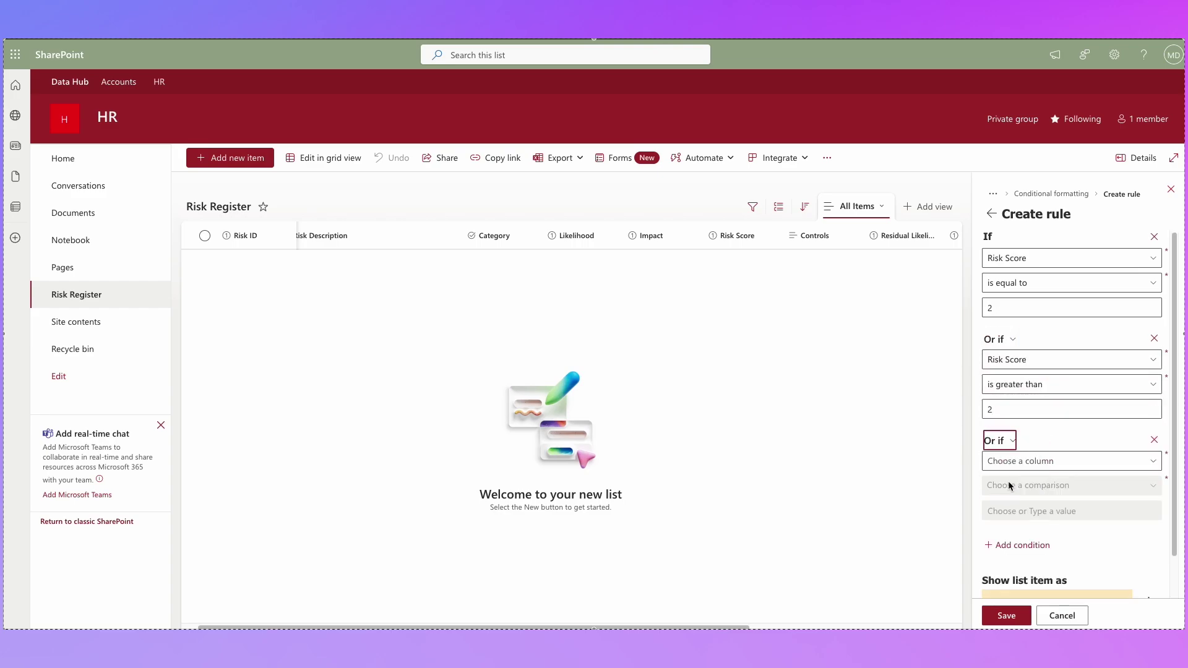
click(1008, 441)
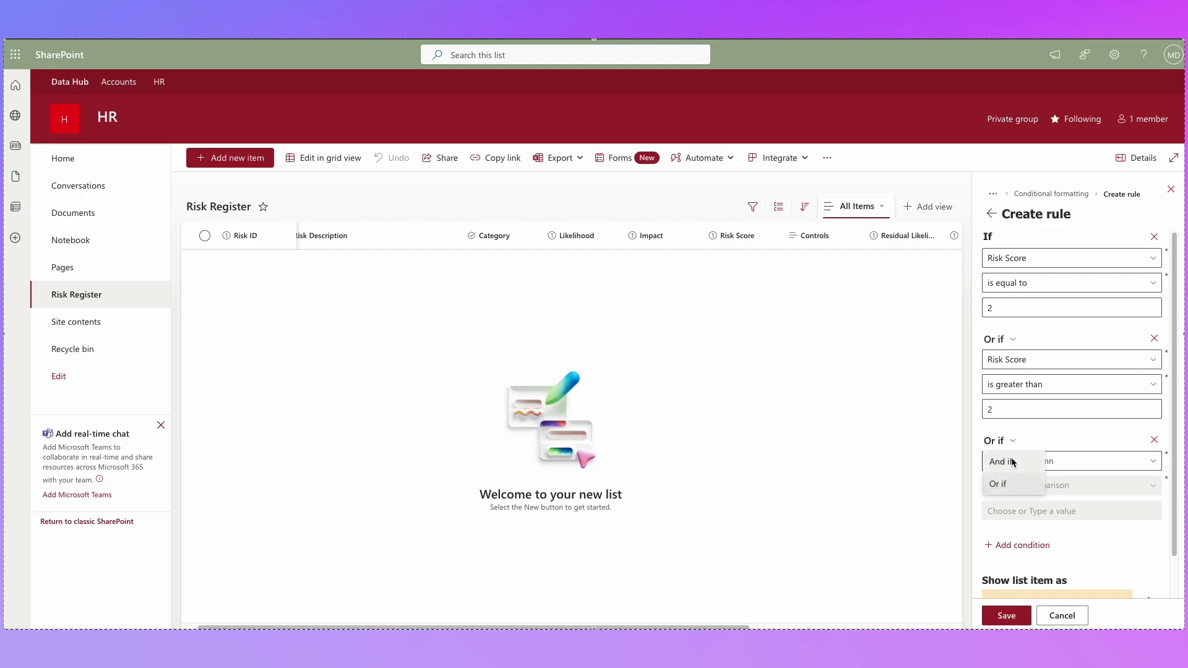
click(1013, 462)
click(1027, 461)
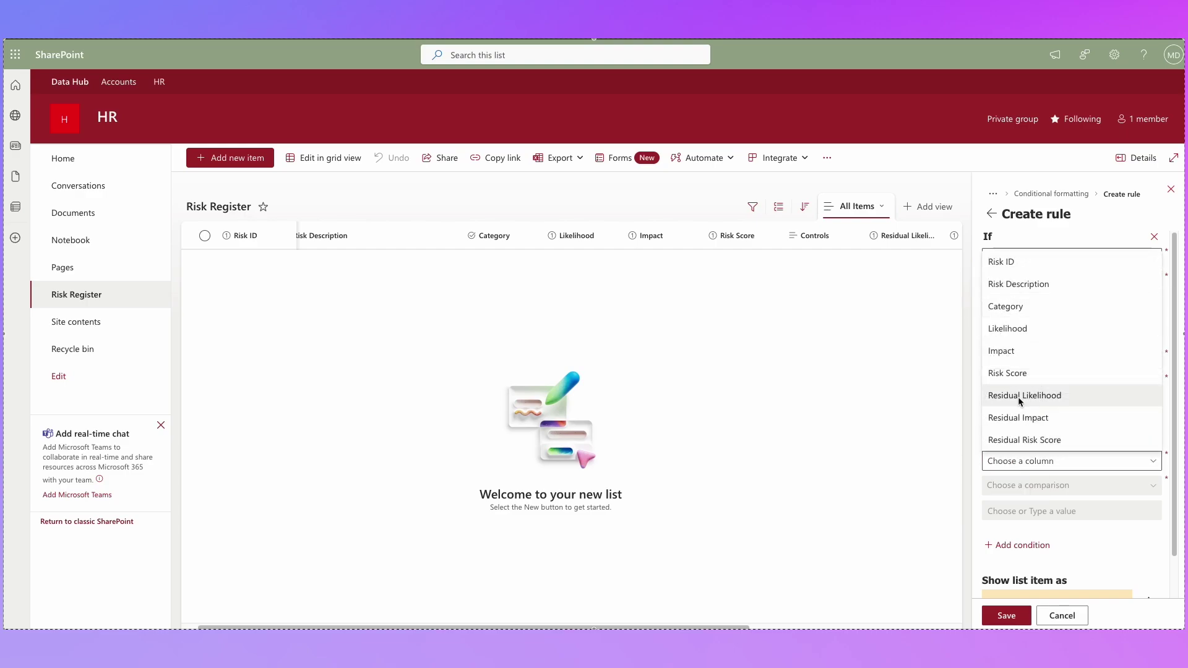
click(1015, 374)
click(1056, 485)
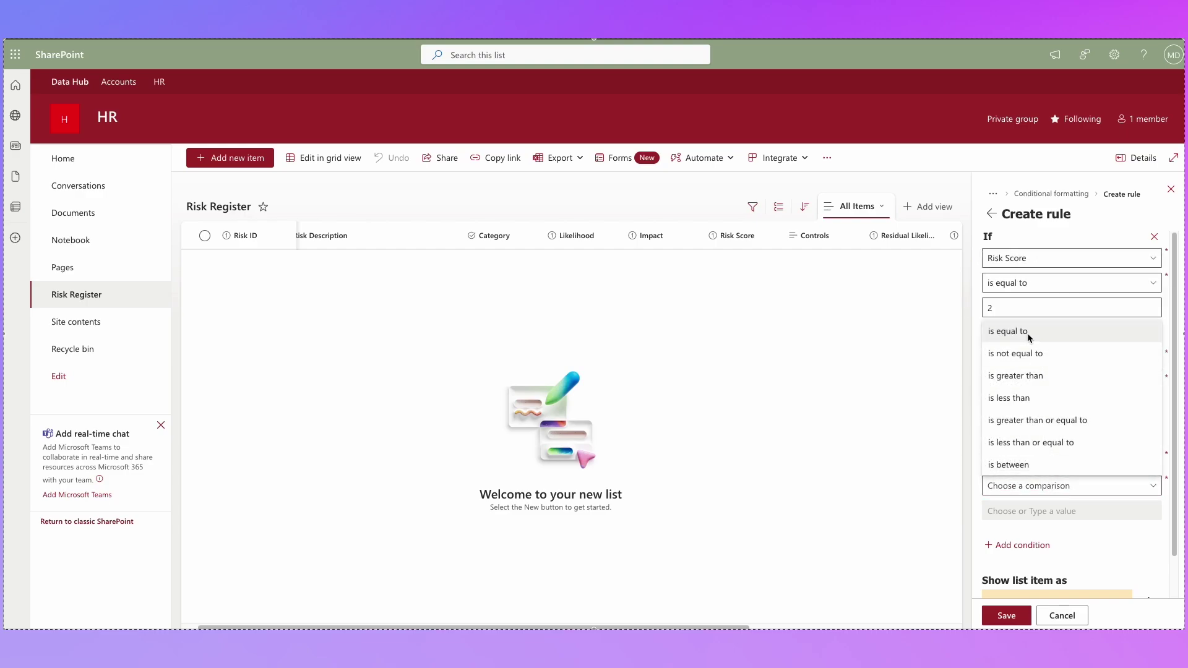
click(1032, 398)
click(1046, 511)
text(4.5)
scroll(1052, 495, down, 2)
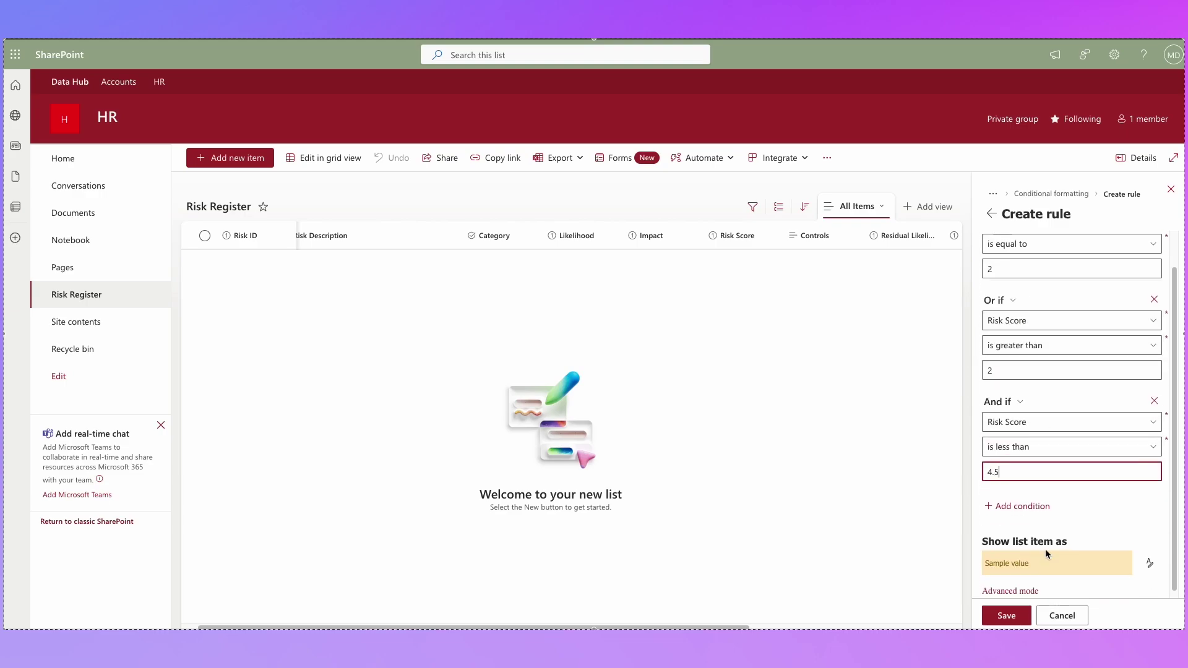
click(1009, 616)
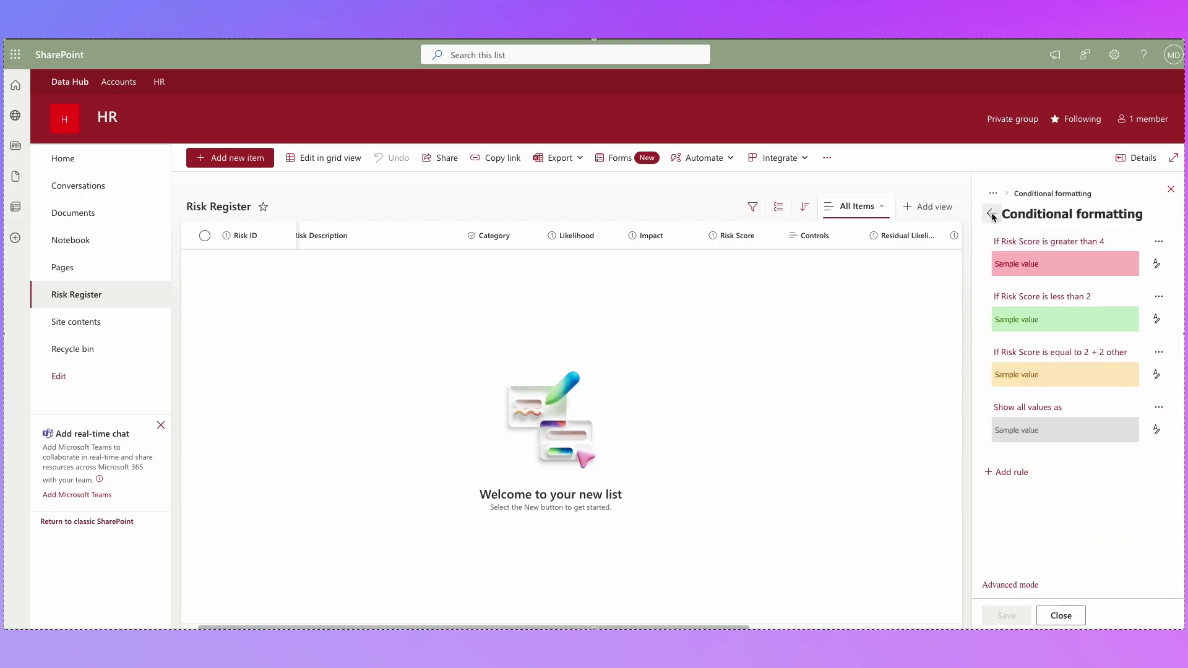
click(1063, 617)
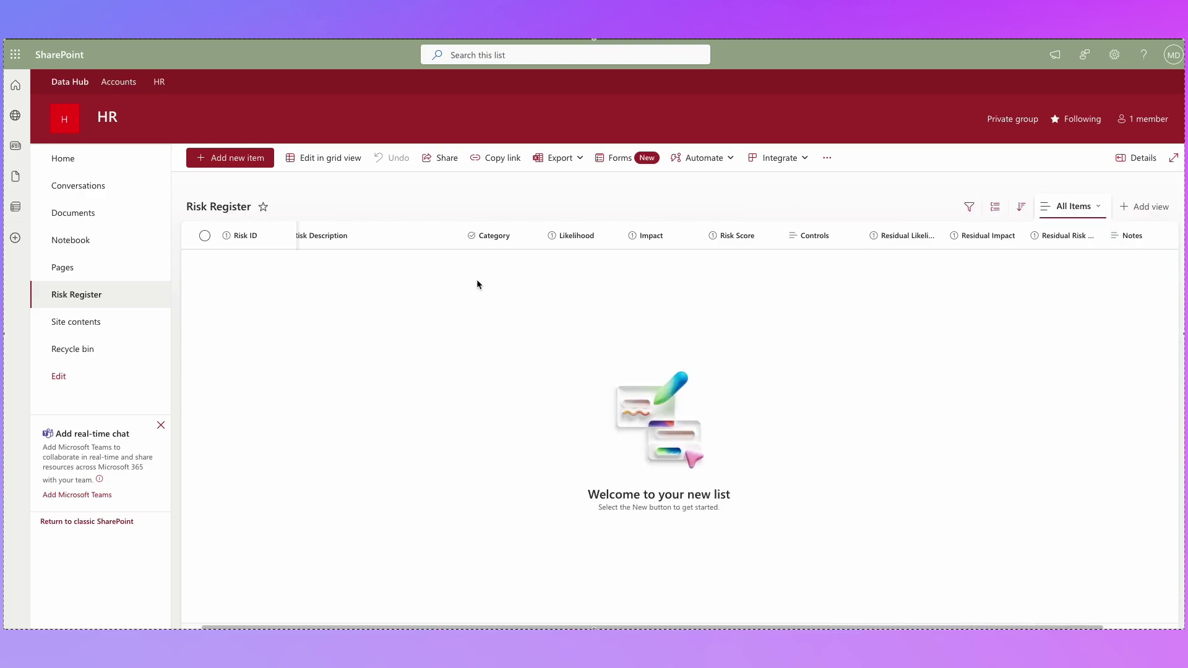
- Add and save a phishing email risk with Likelihood 5, Impact 4, Controls "Awareness training, 2FA and phishing filter", Residual Likelihood 3 and Residual Impact 5
click(239, 160)
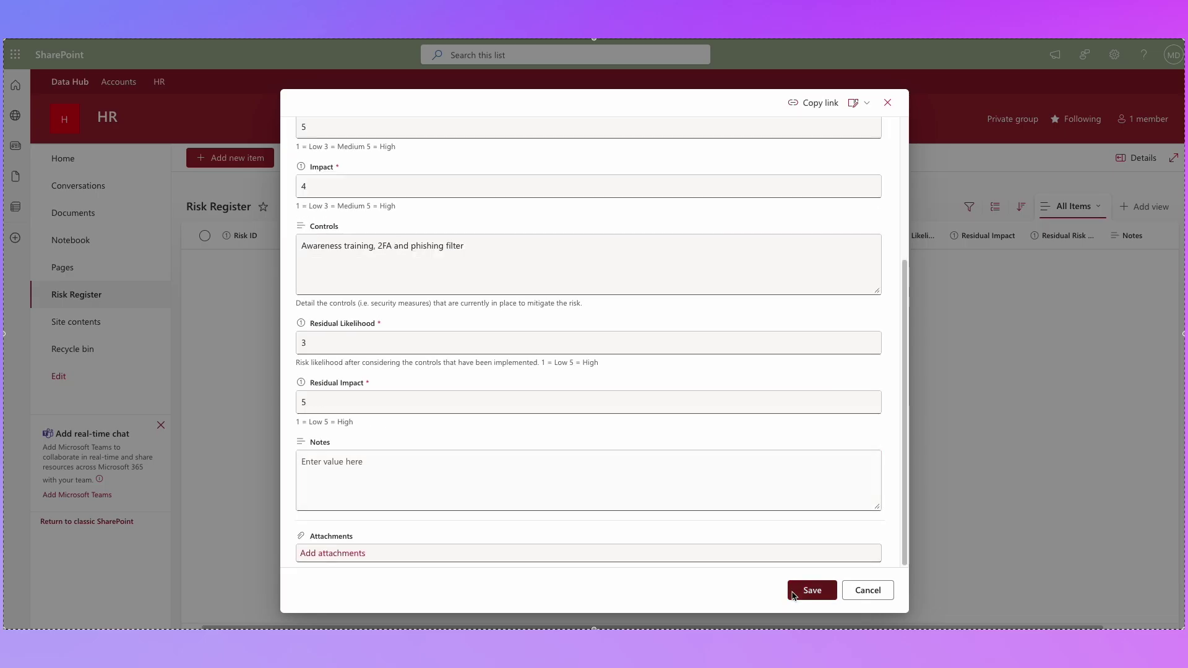
click(798, 590)
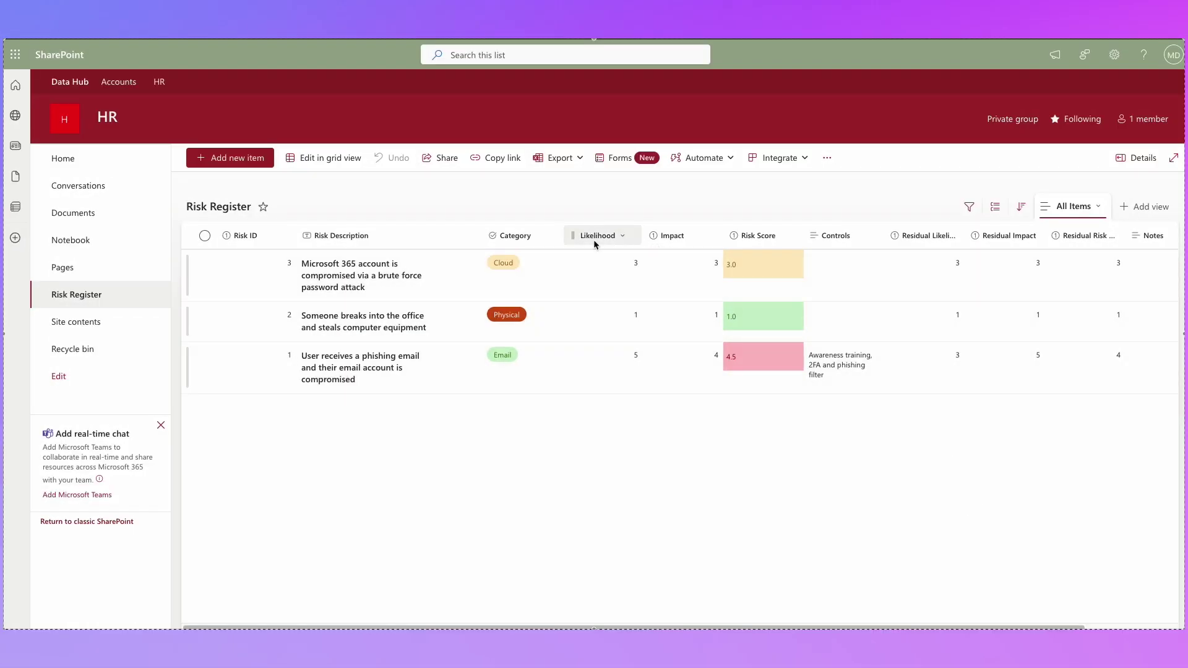
- Sort the Risk Register items from larger to smaller by Risk Score, and then by Residual Risk Score
click(777, 240)
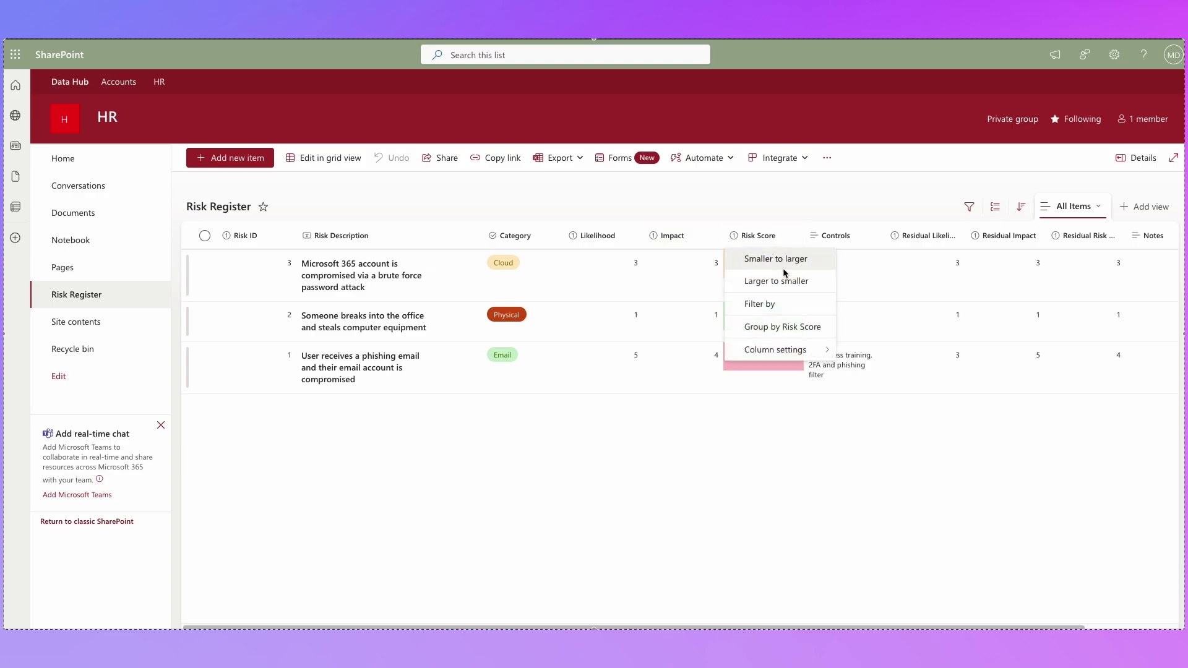
click(783, 284)
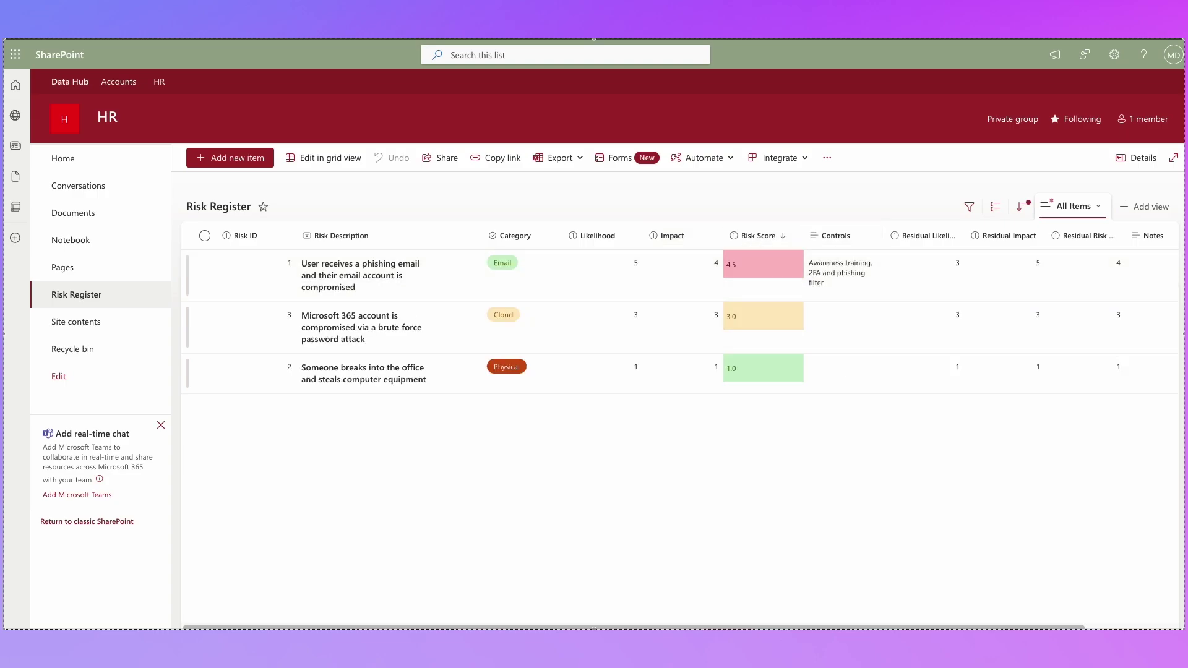
click(1107, 239)
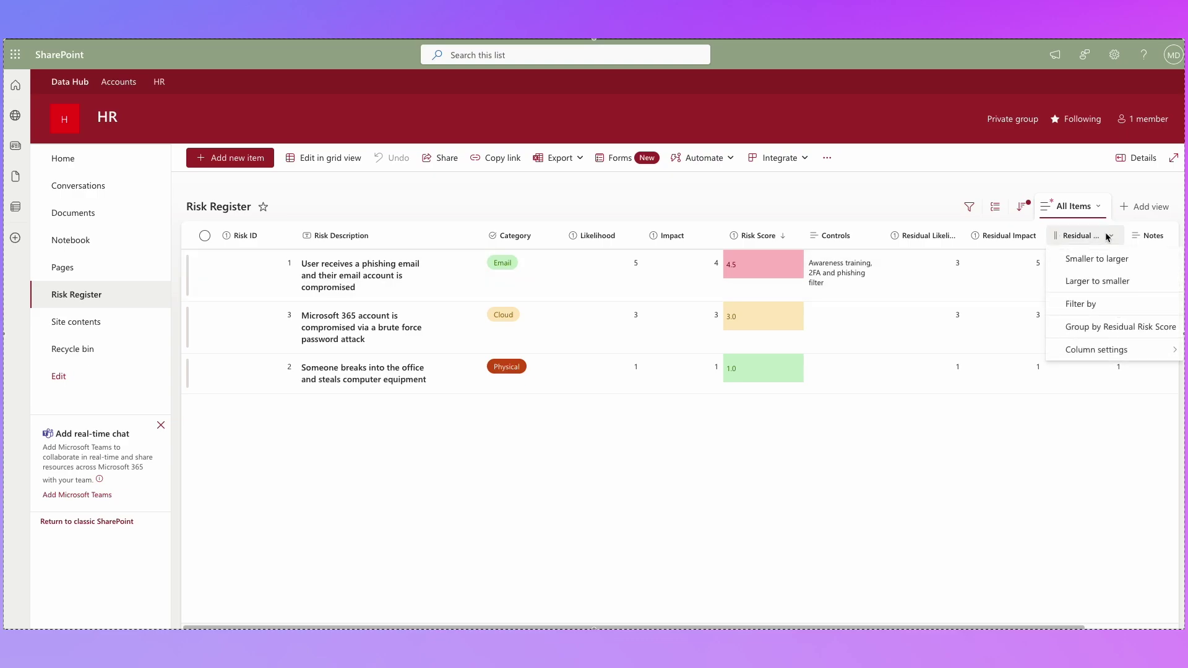
click(1133, 279)
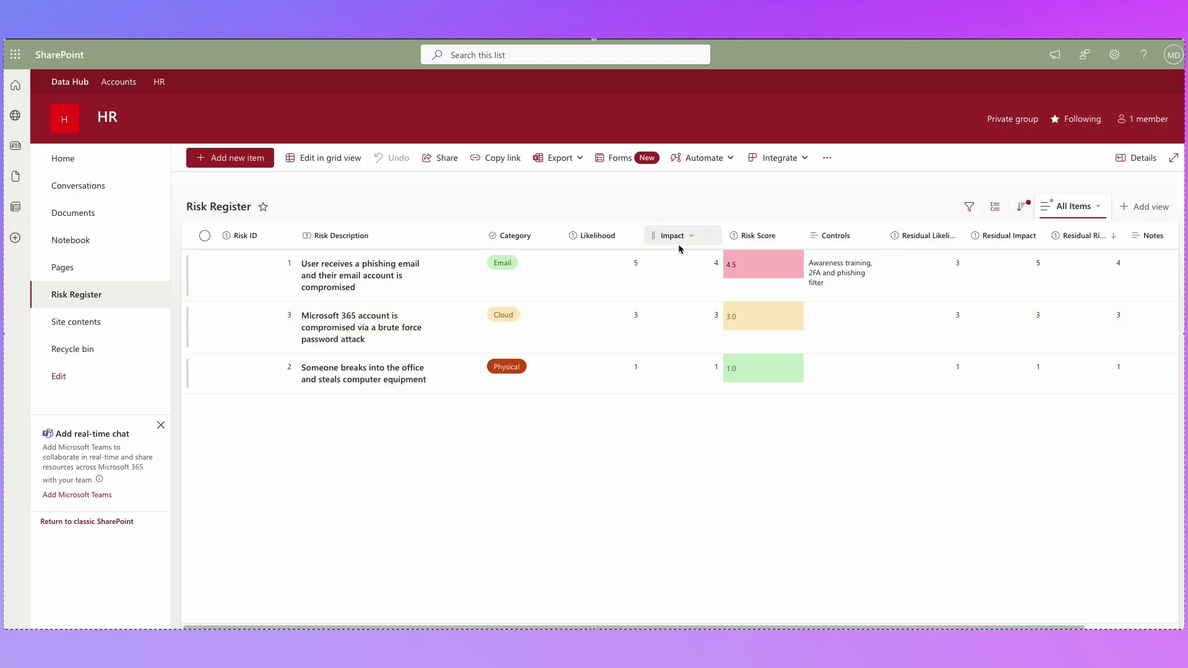
- Group the Risk Register items by Category and remove the grouping again
click(538, 238)
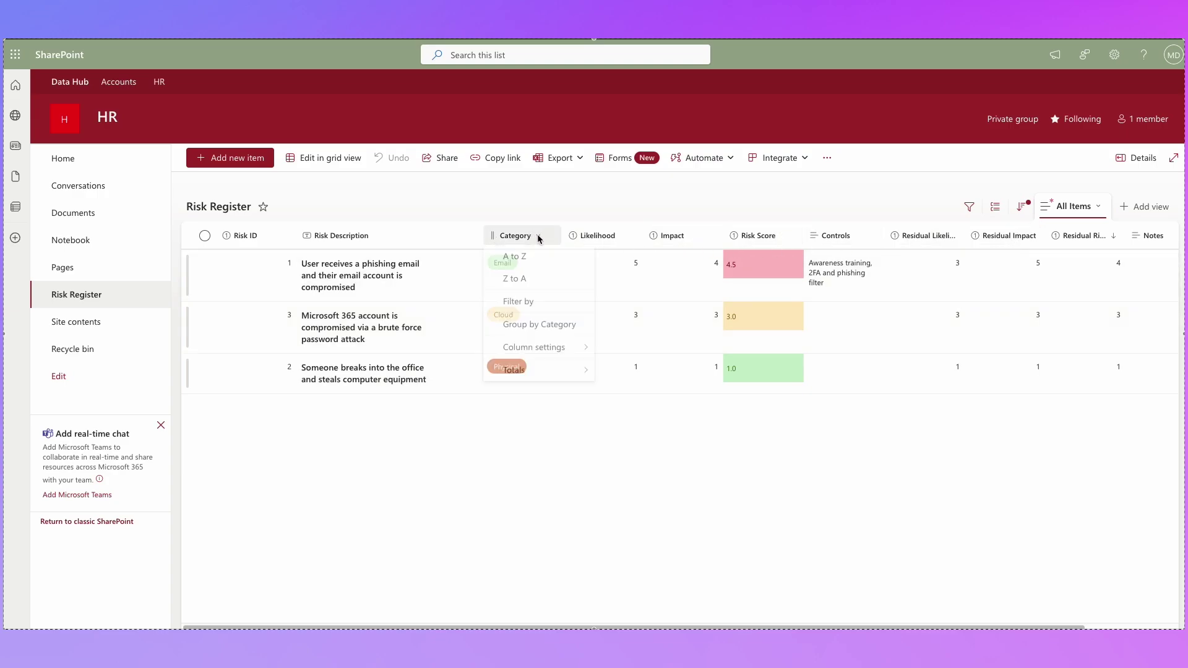
click(561, 329)
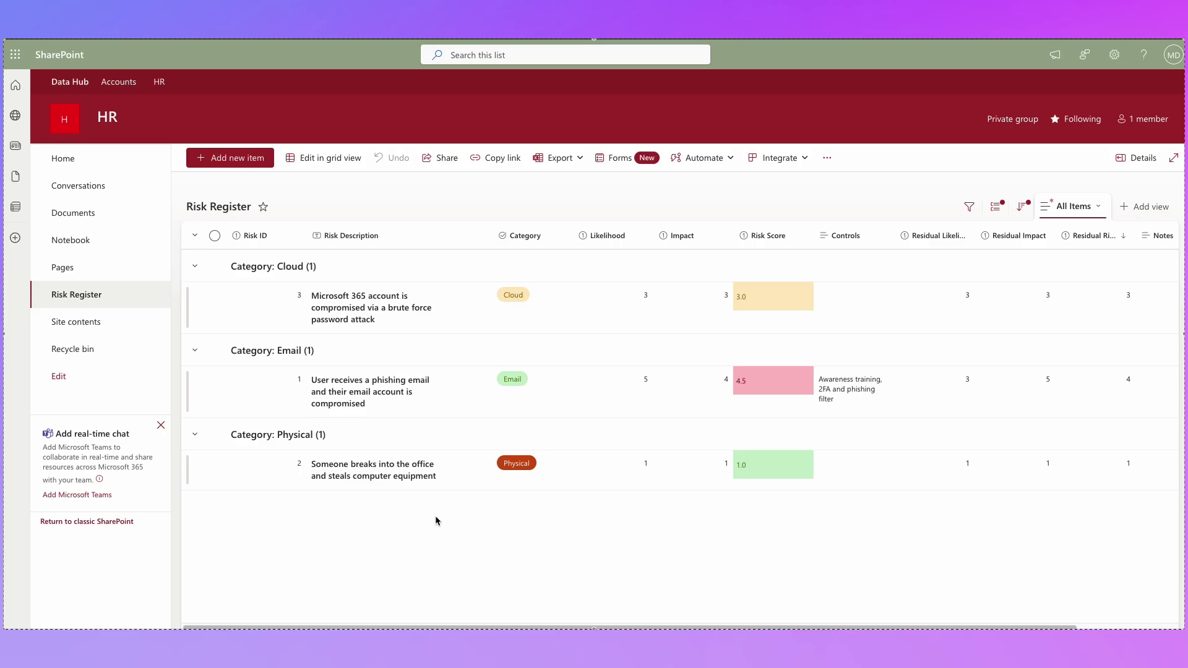
click(548, 237)
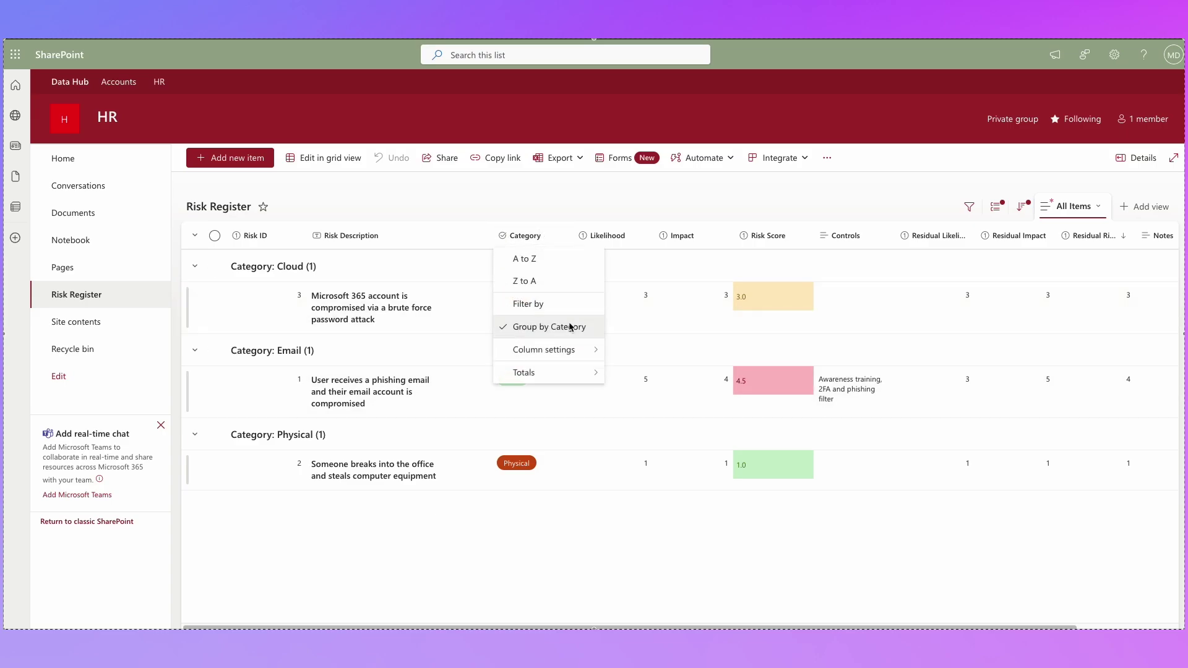
click(570, 327)
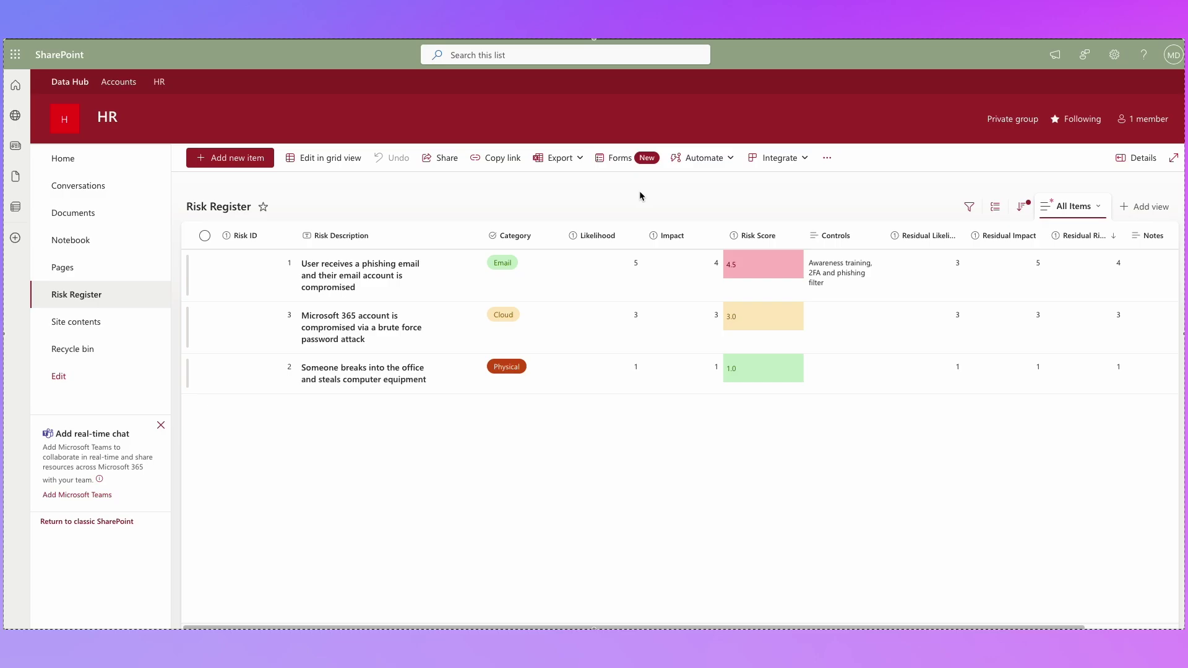
- Open the HR site's home page for editing and add a one-column section above the News section
click(68, 160)
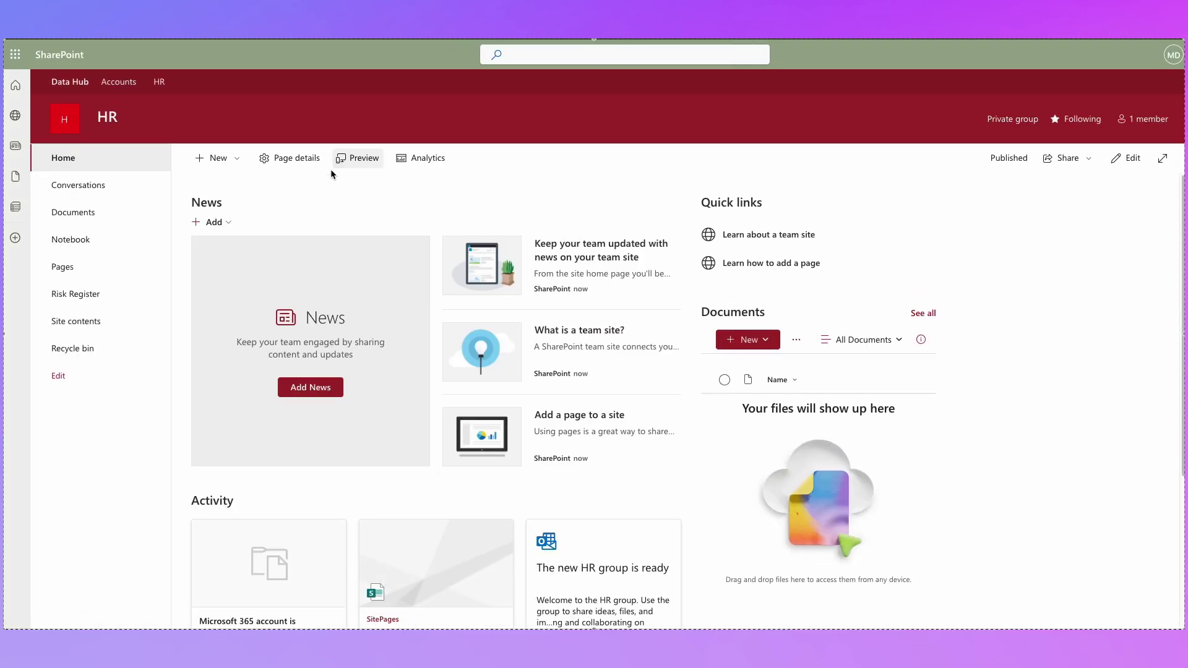
click(1132, 159)
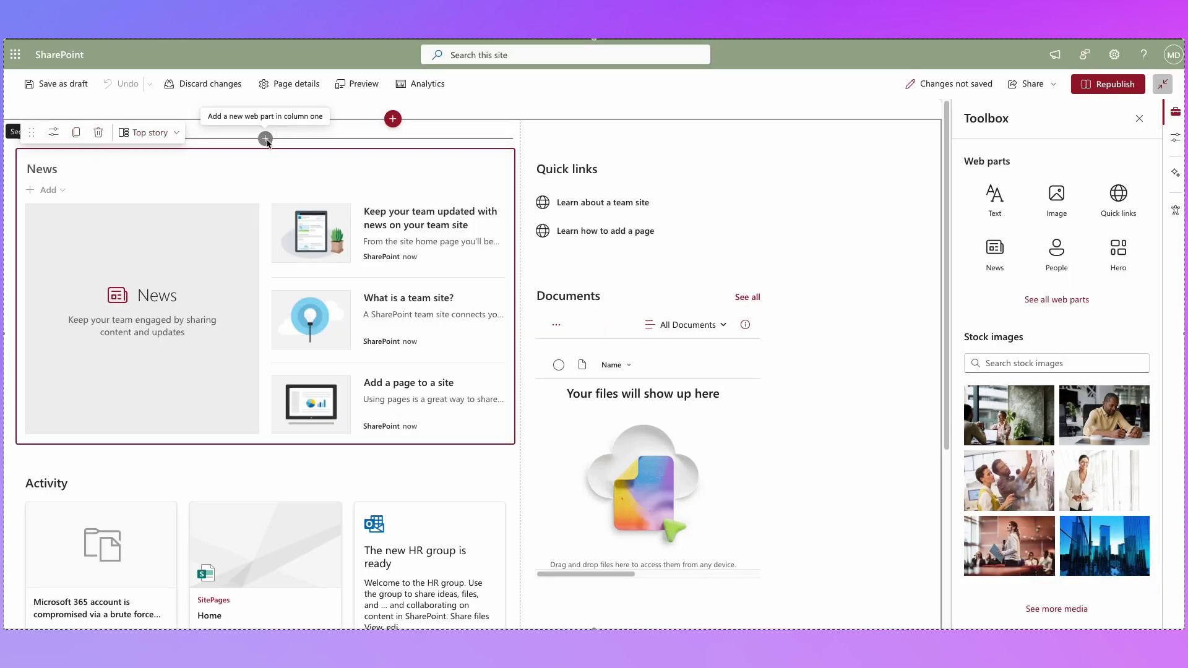
click(394, 120)
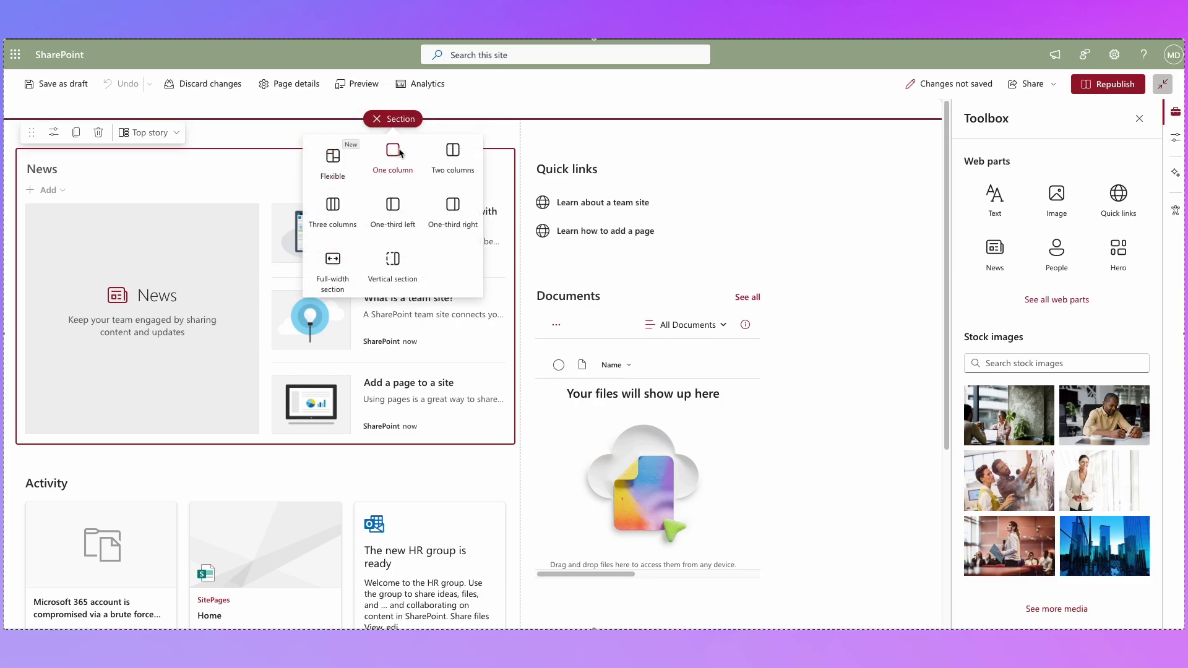
click(392, 152)
- Add a List web part showing the Risk Register to the new section and republish the page
click(393, 139)
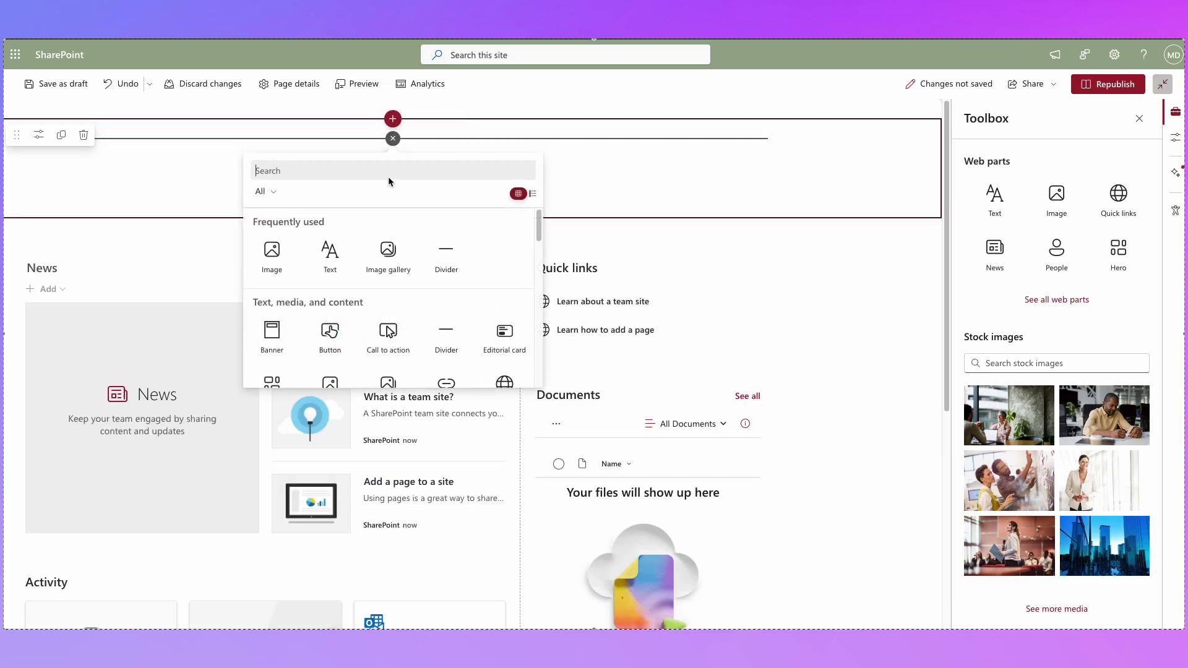
text(list)
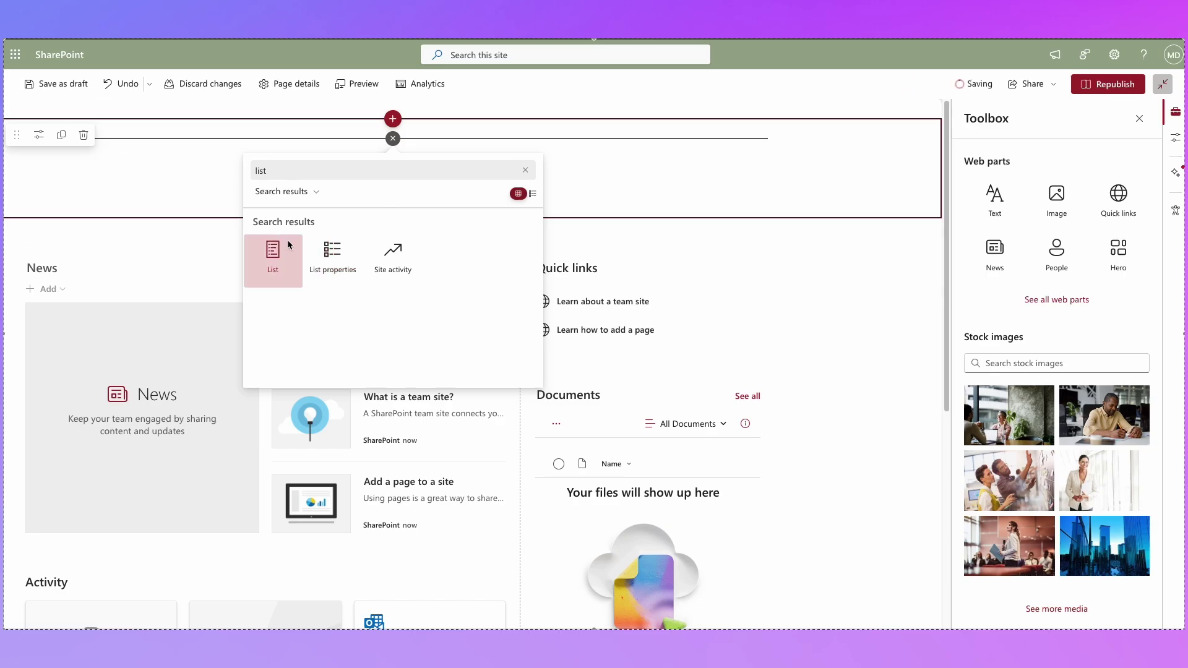
click(288, 244)
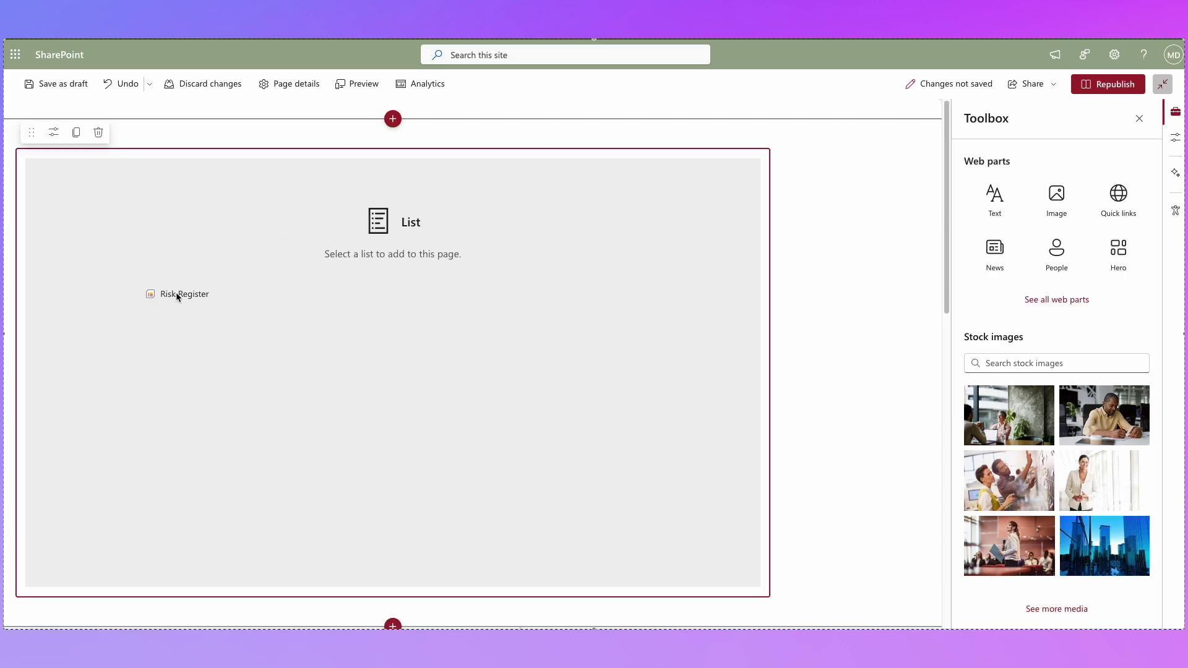
click(176, 295)
click(178, 291)
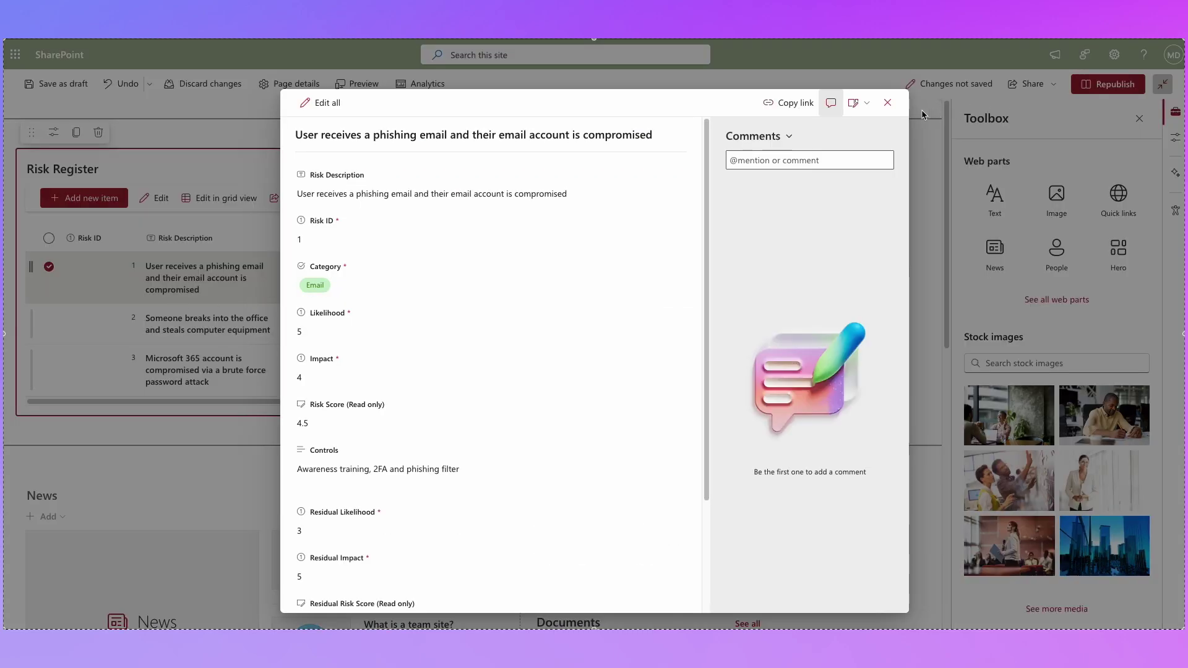
click(888, 104)
click(1093, 86)
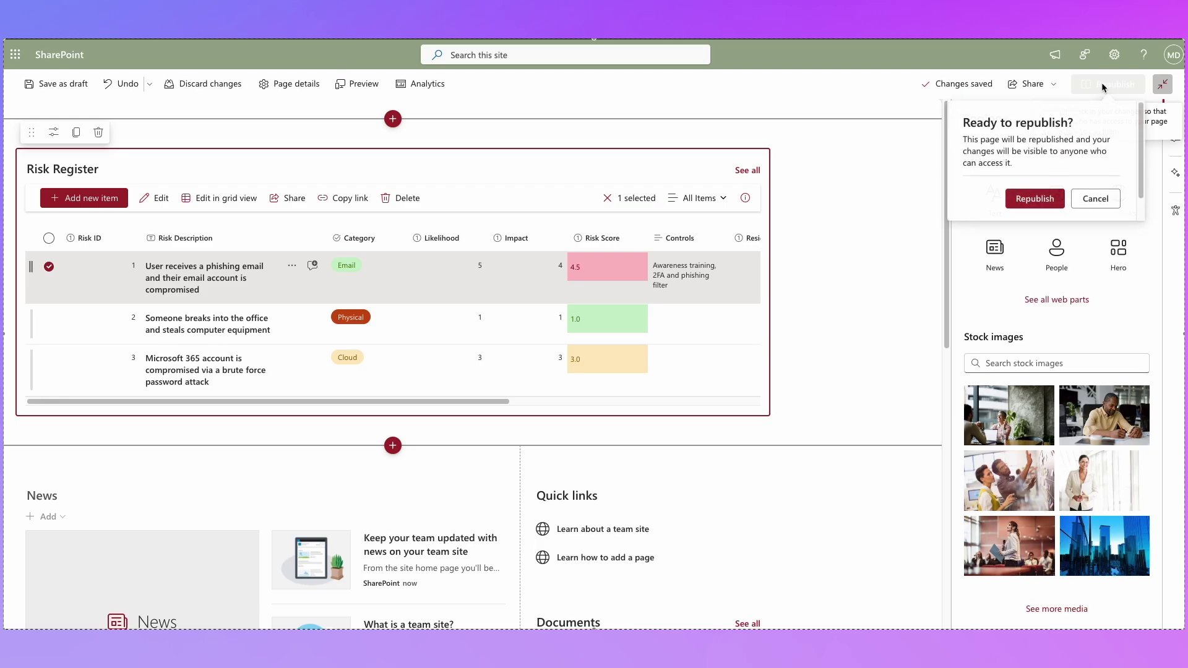
click(1052, 197)
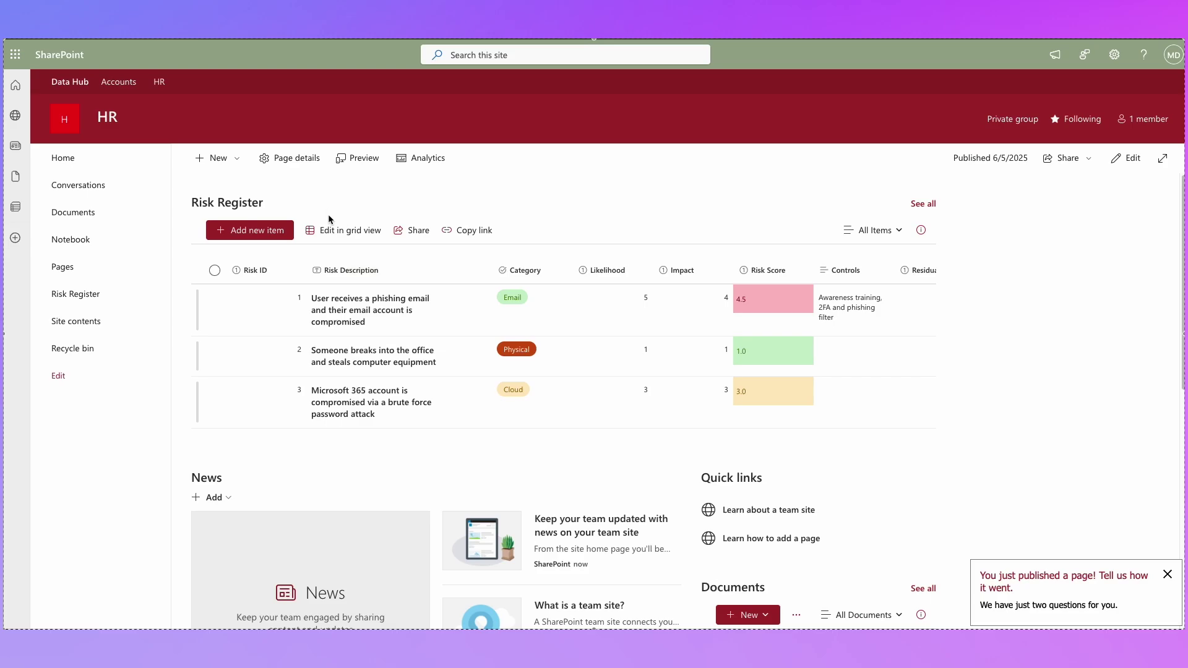
click(214, 298)
click(215, 351)
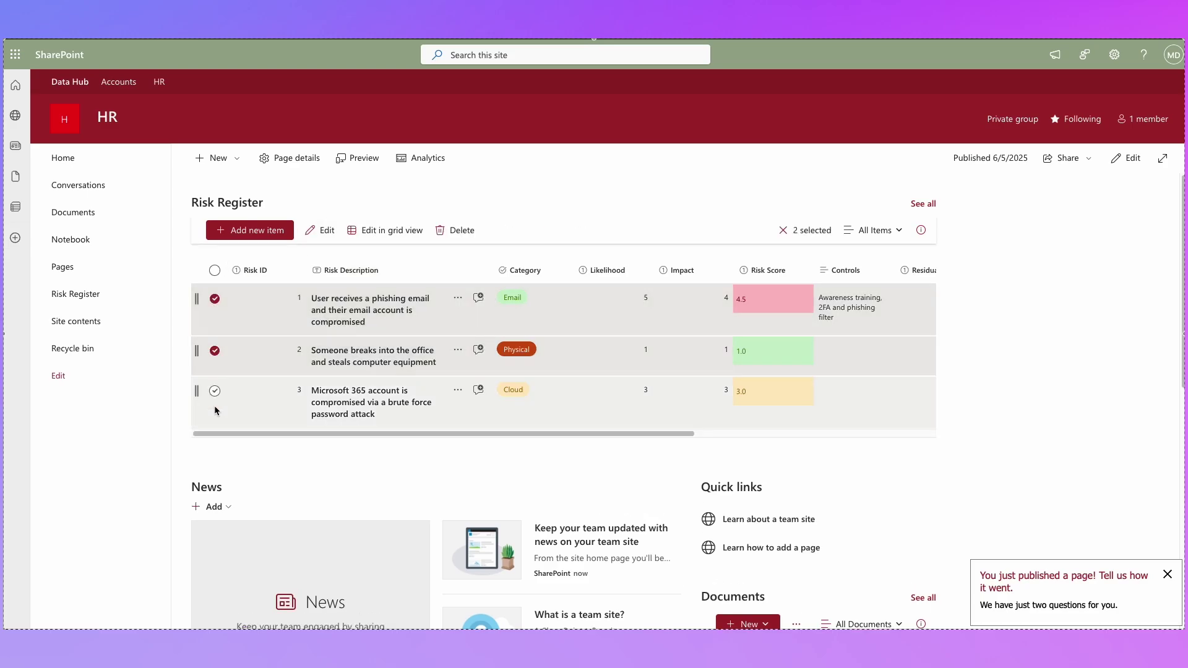
click(215, 351)
click(215, 299)
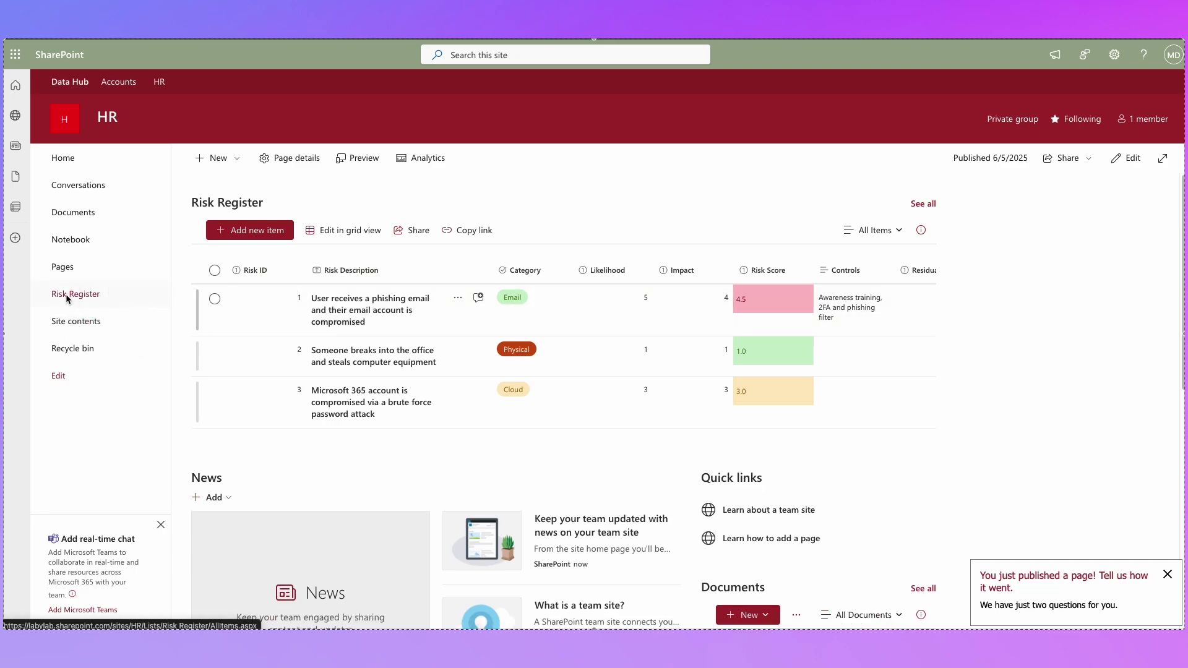
- Go to the HR site contents and open the Risk Register list from there
click(1118, 56)
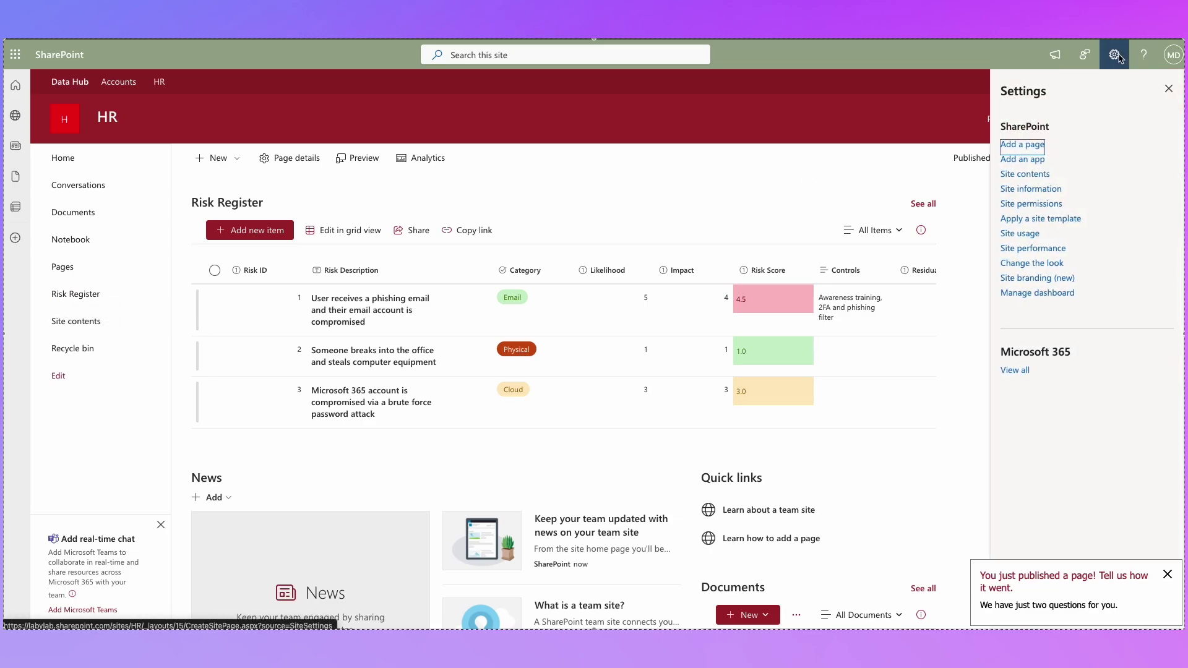
click(1034, 175)
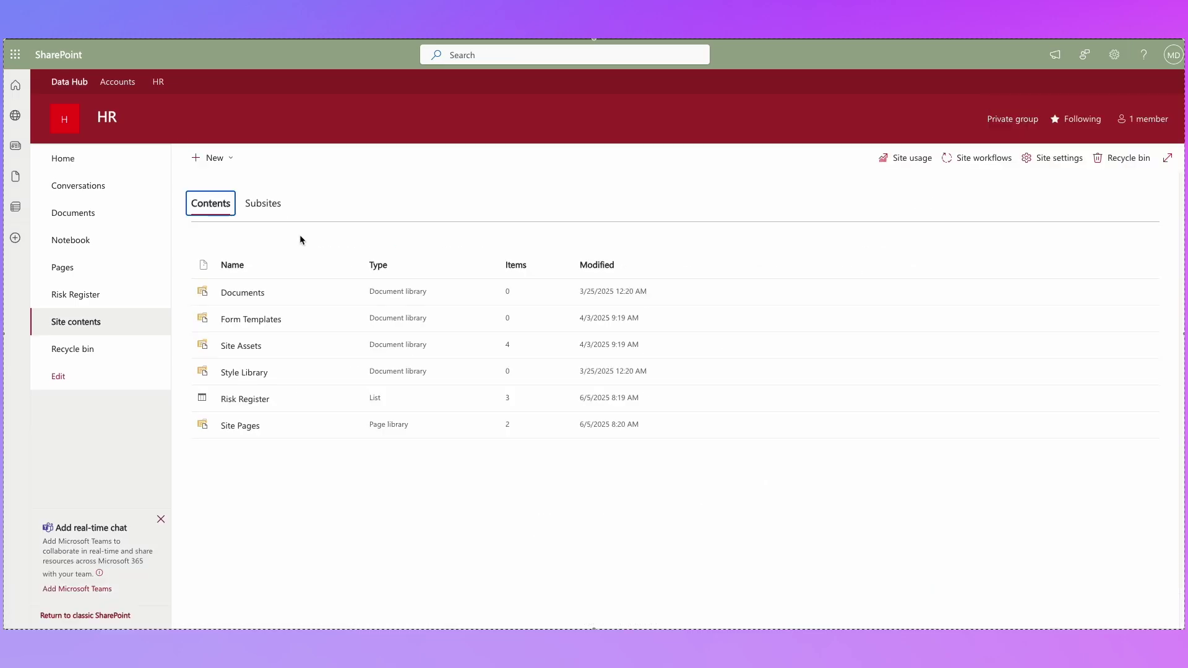
click(248, 402)
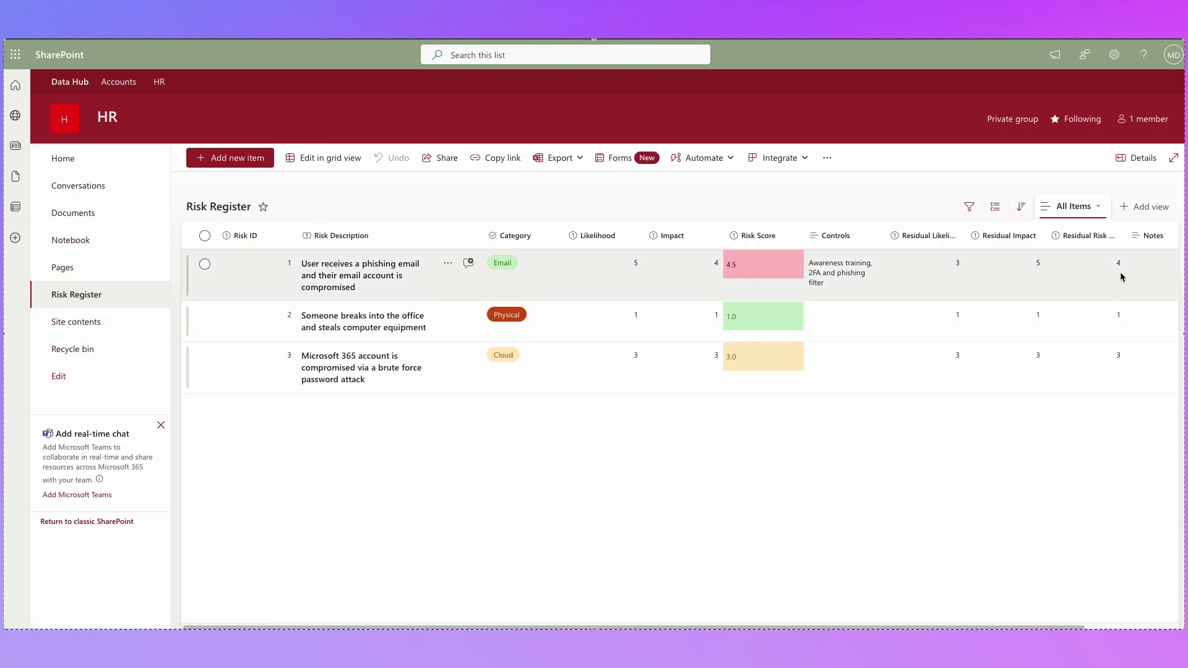
- Open the permissions page from the Risk Register's list settings and stop inheriting permissions from the parent site
click(1113, 54)
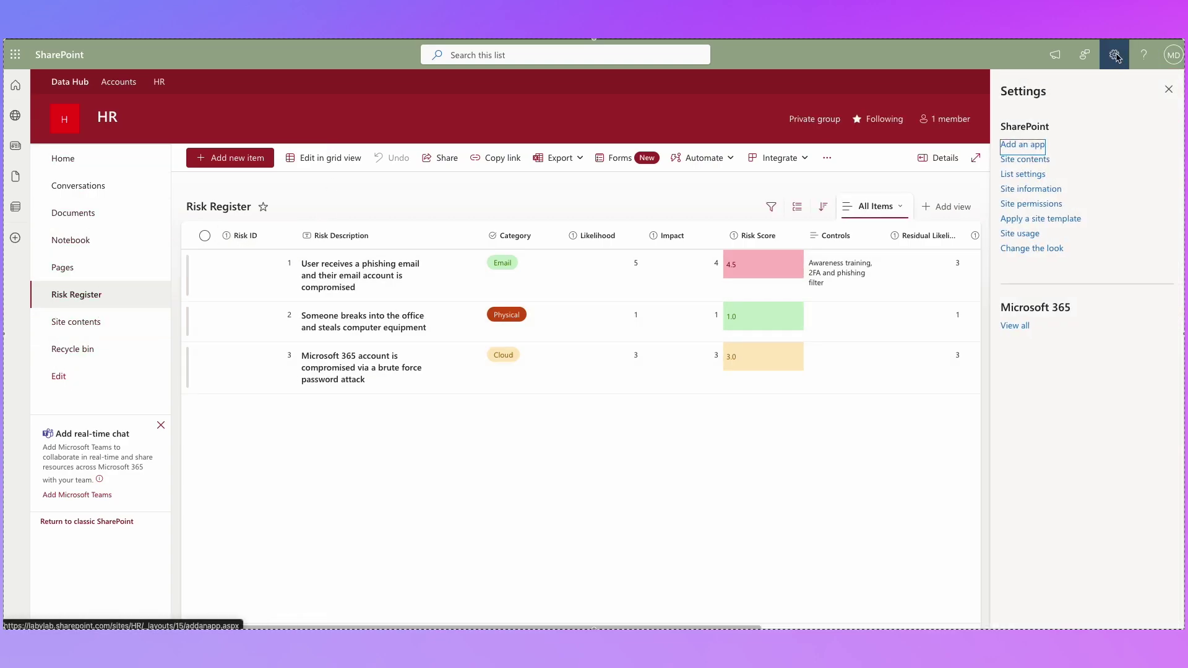
click(1032, 176)
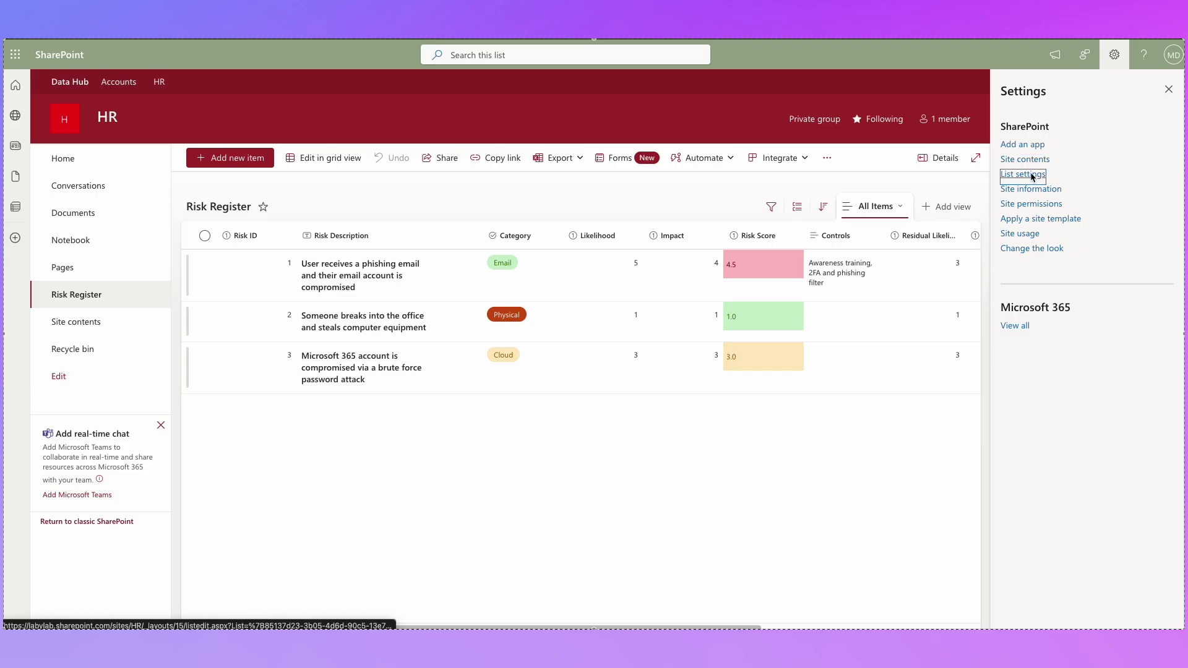
click(536, 275)
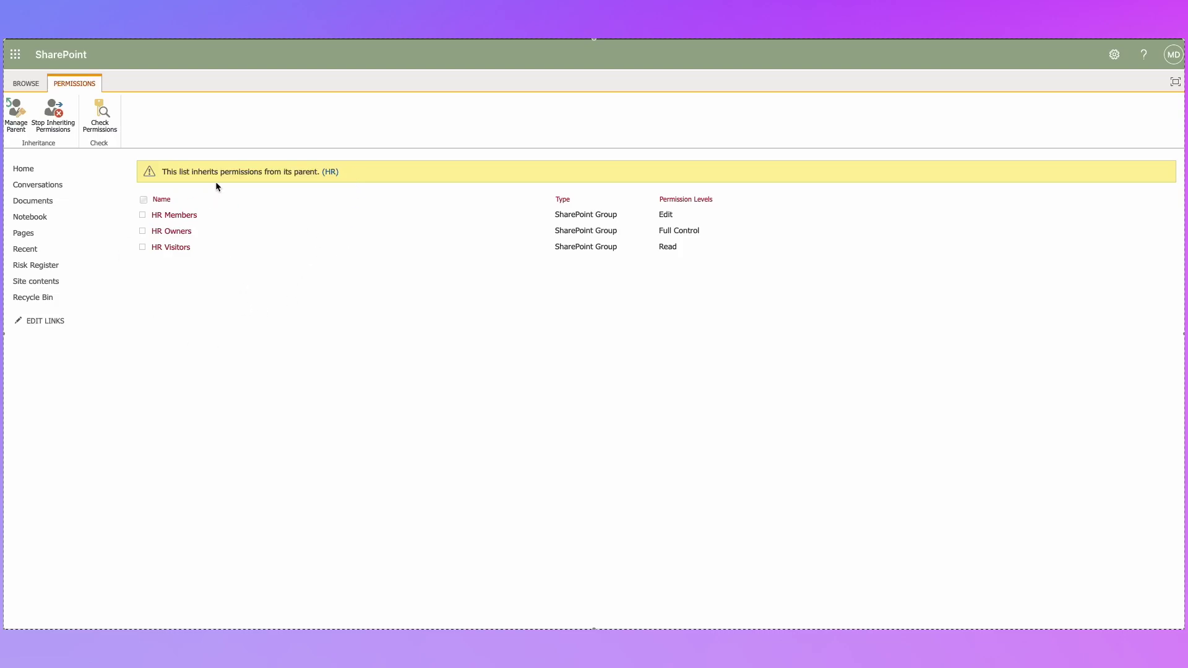
click(54, 117)
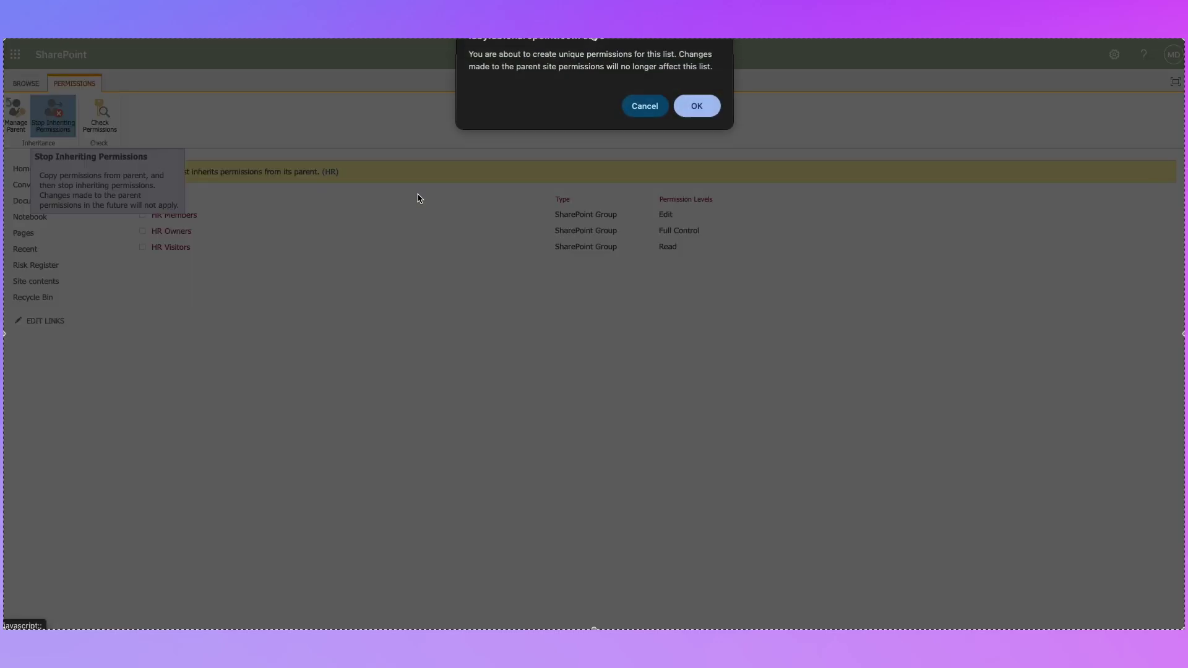
click(684, 109)
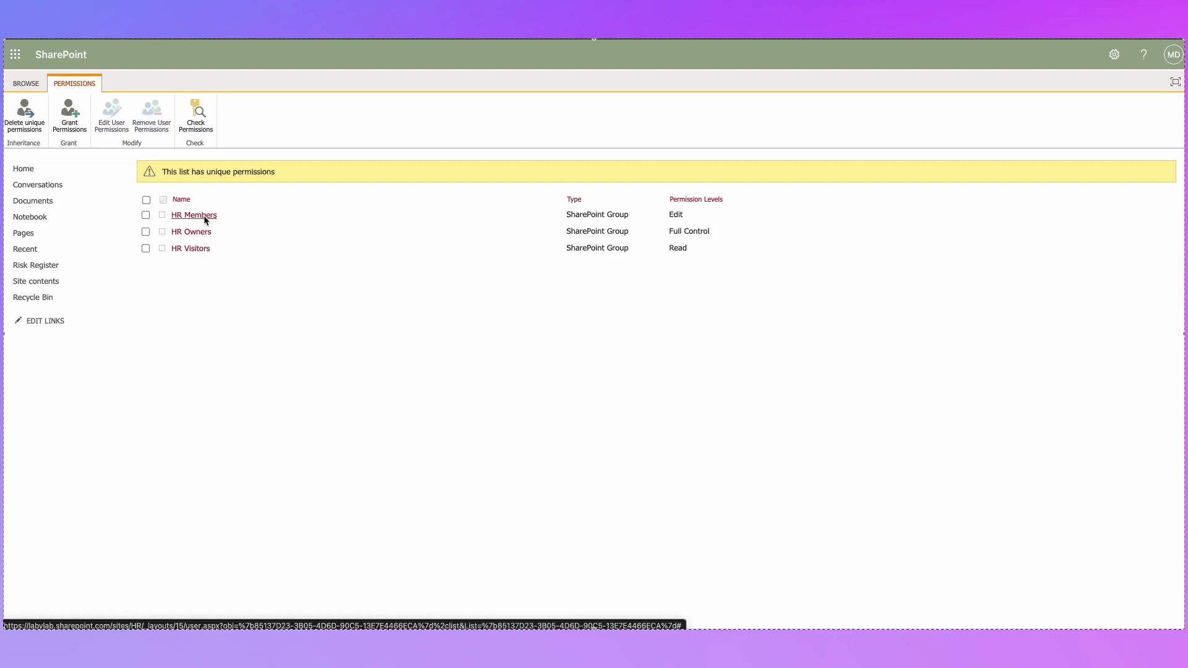
- Change the HR Members group's permission level on the Risk Register to Read only
click(146, 215)
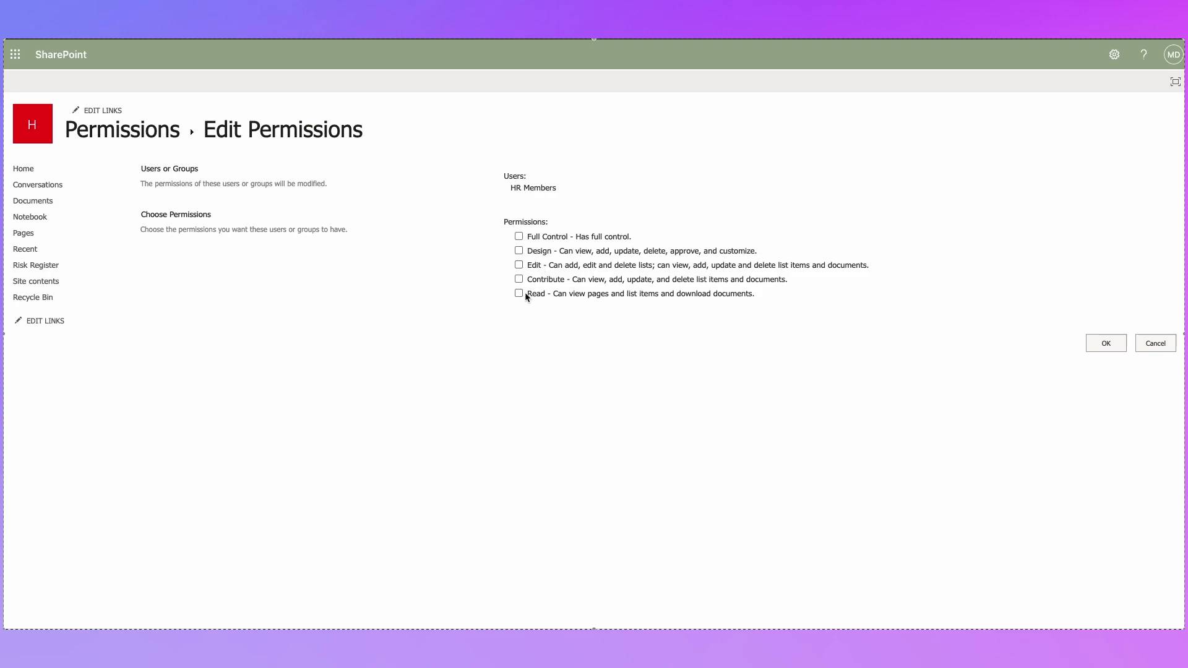
click(1106, 343)
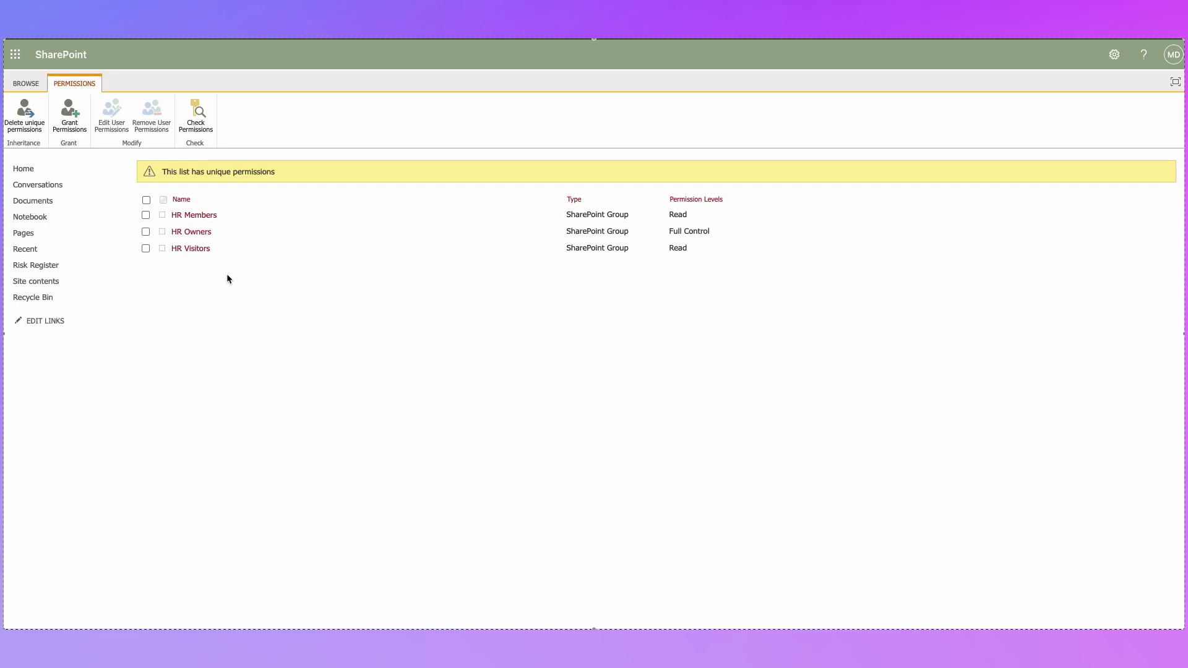
- Begin granting permissions on the Risk Register with the sharing options shown and the email invitation off, and enter the invitee's name
click(73, 117)
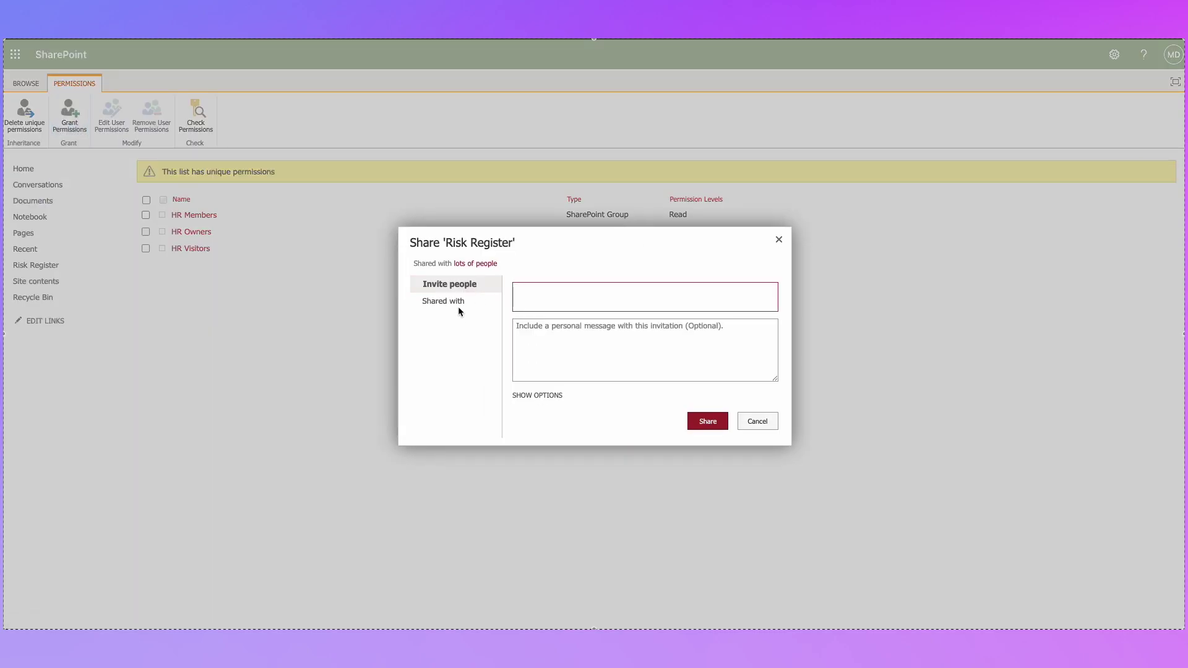
click(525, 290)
click(543, 395)
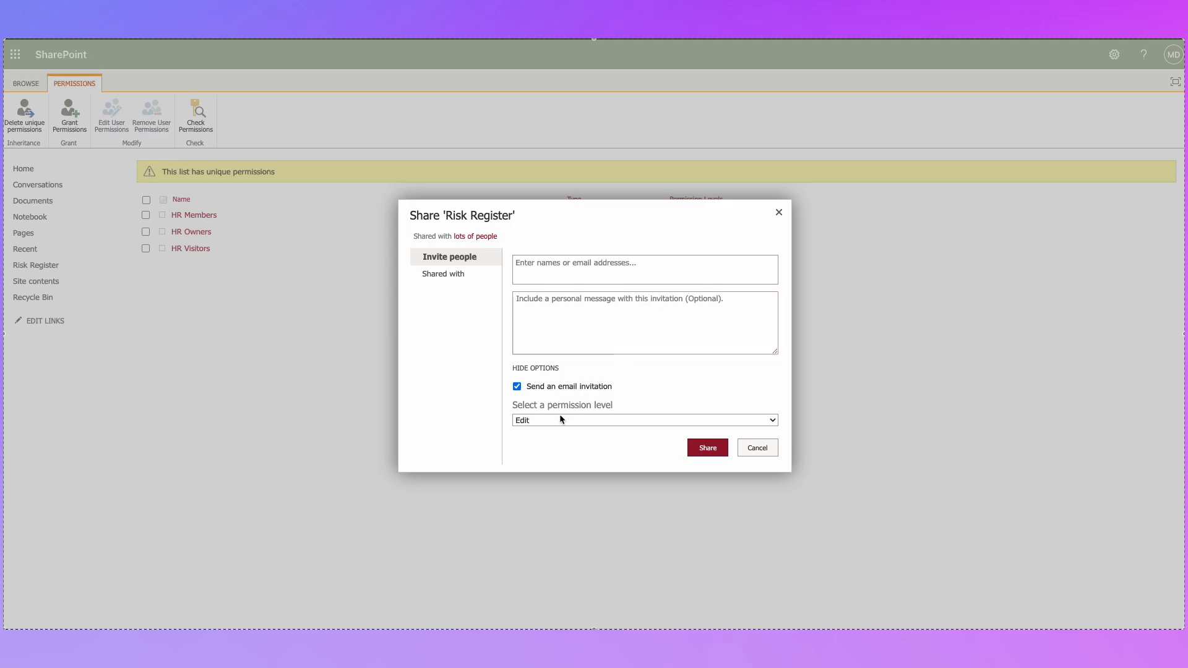
click(562, 388)
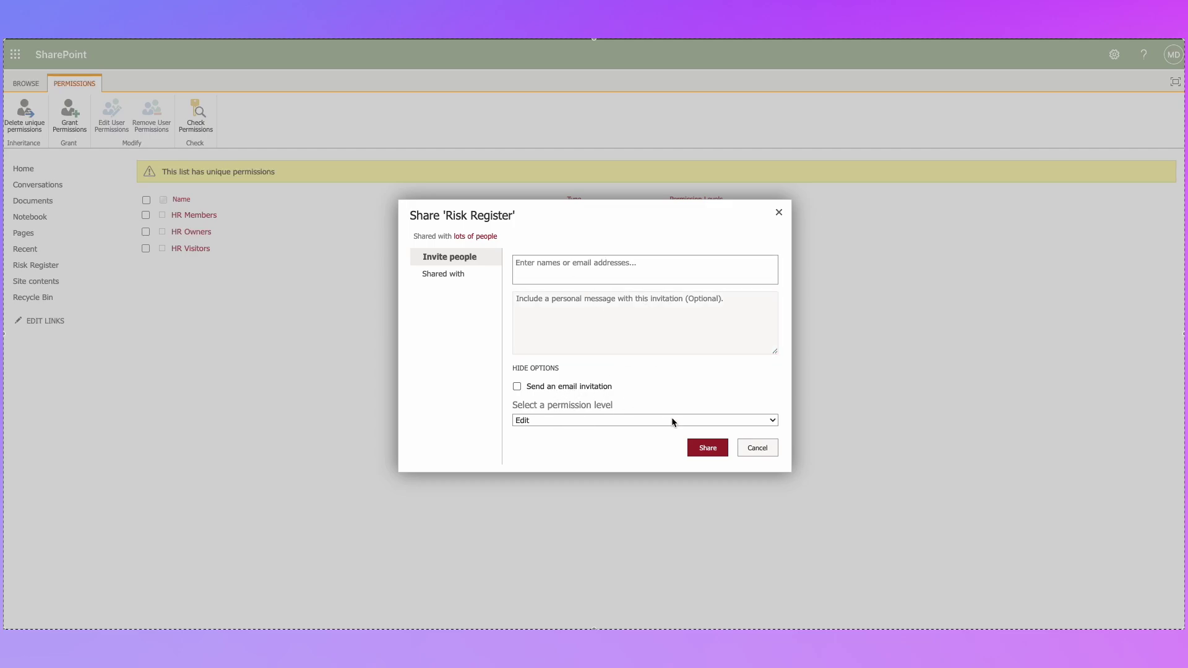
click(549, 274)
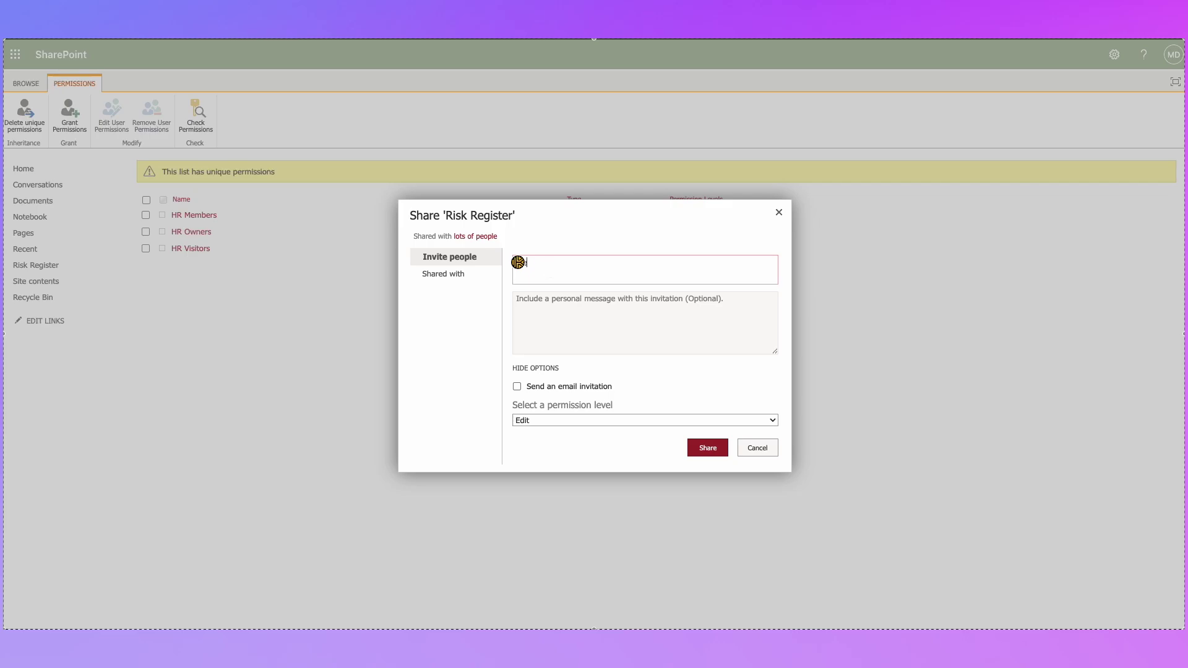
text(ley)
click(566, 294)
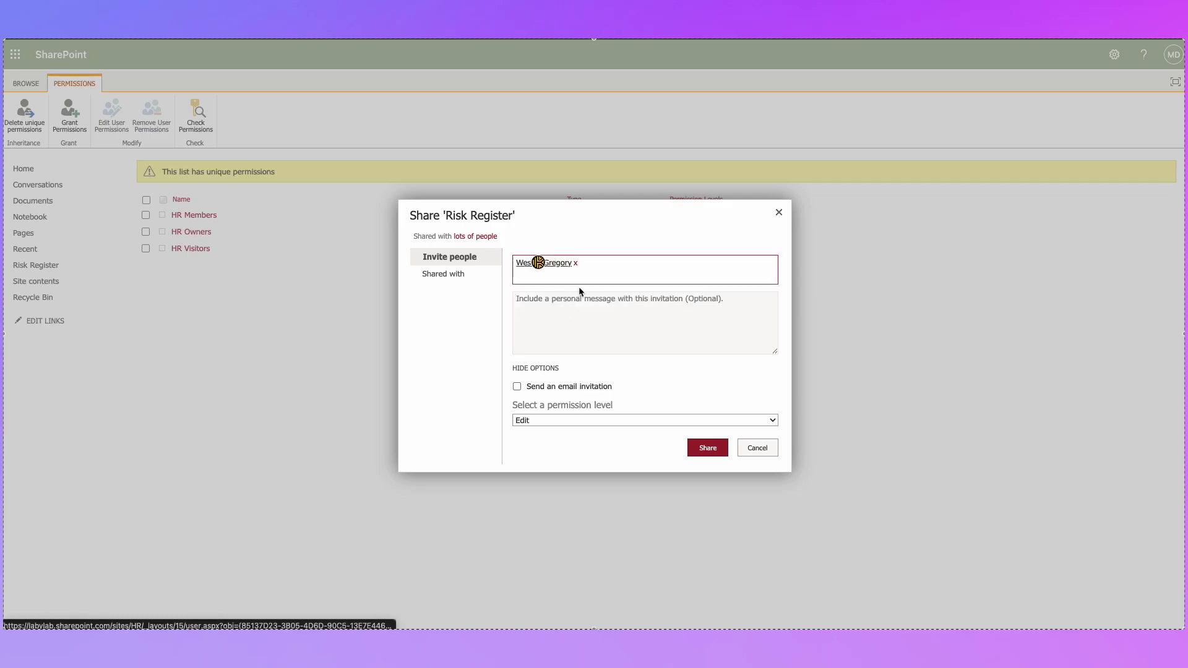
- Turn the email invitation on, choose the Edit permission level and share the Risk Register with the invitee
click(574, 390)
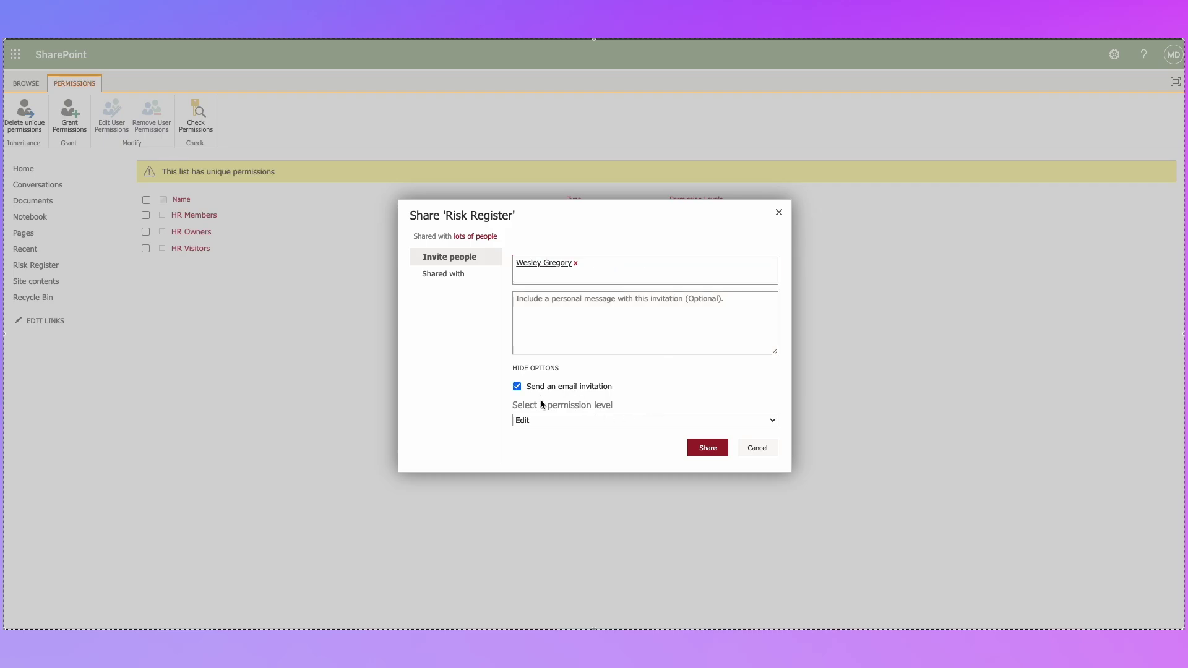
click(551, 422)
click(459, 448)
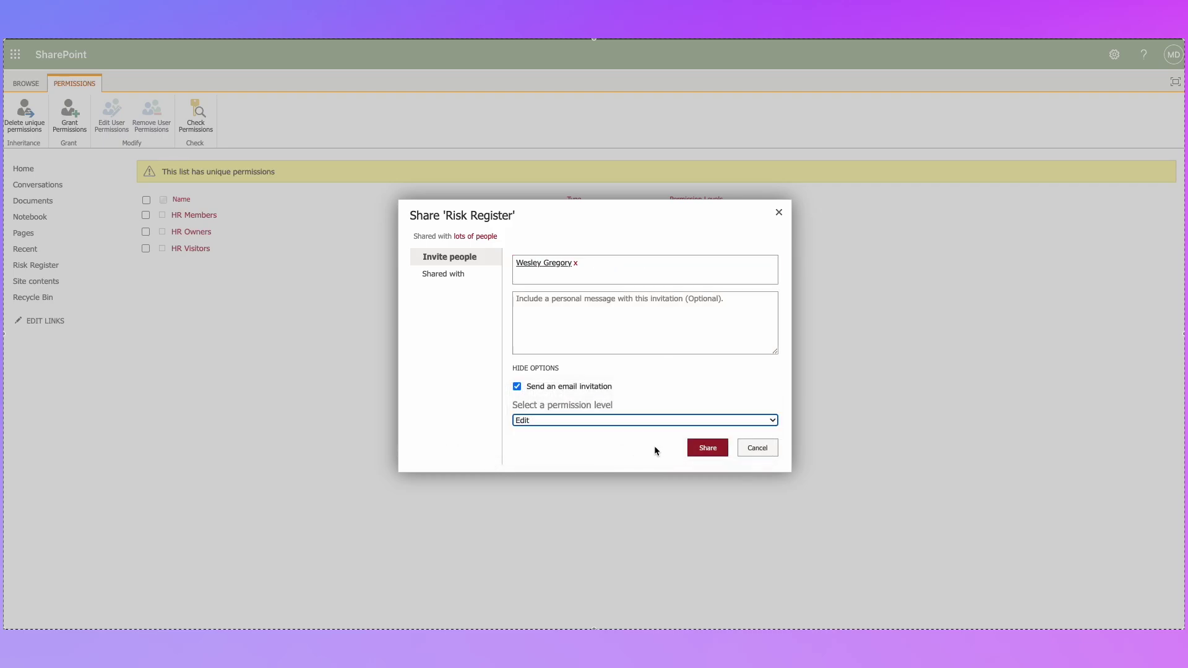
click(717, 452)
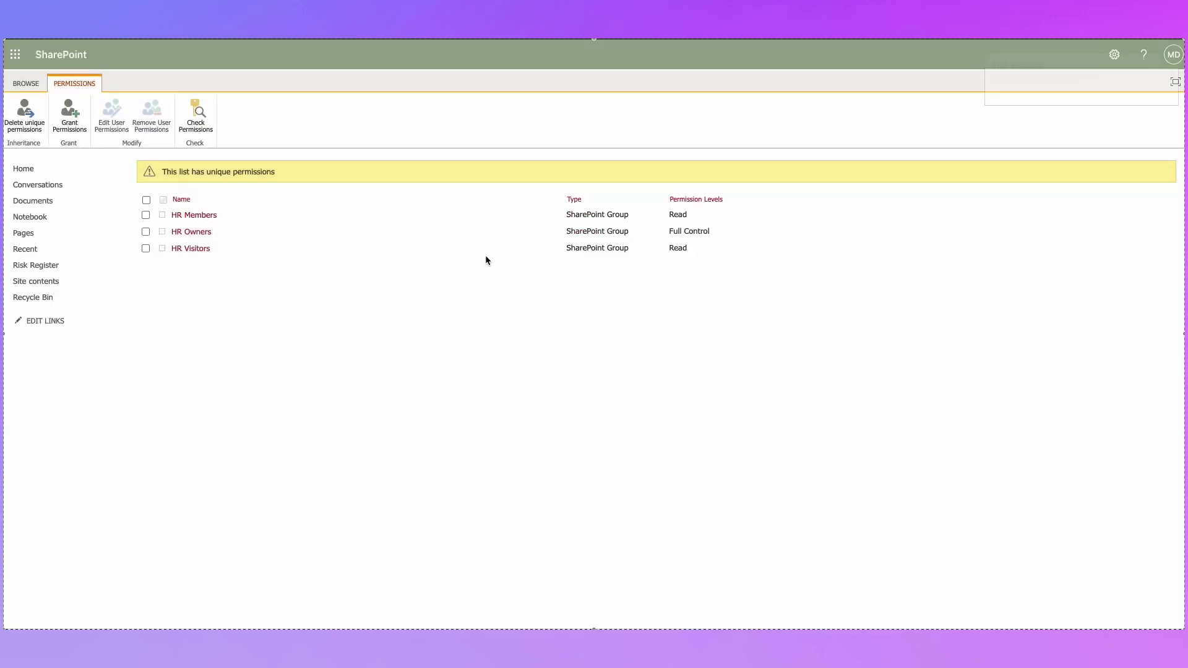